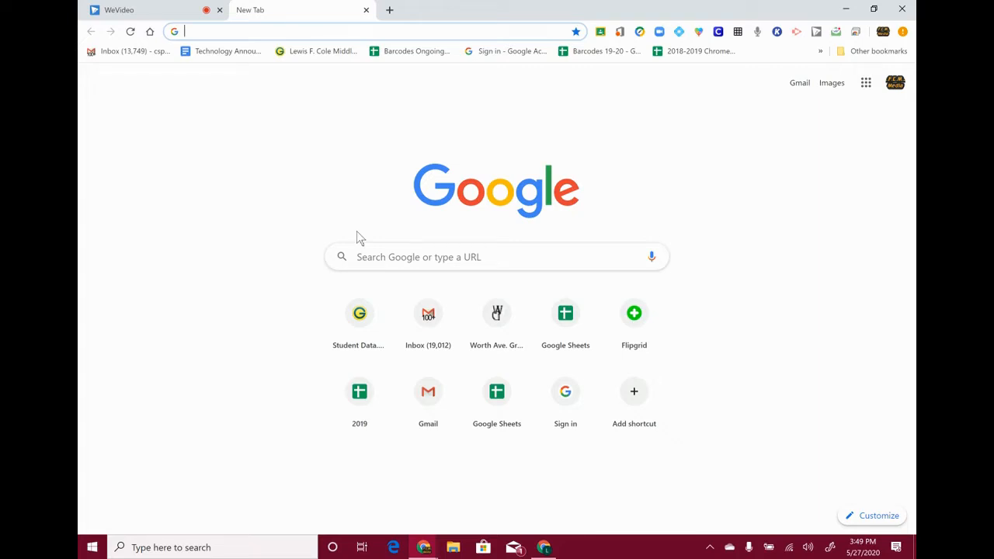
- Go to Google Classroom, open Sample Class and scroll to the Day 1 Spirit Week post
text(clas)
key(Return)
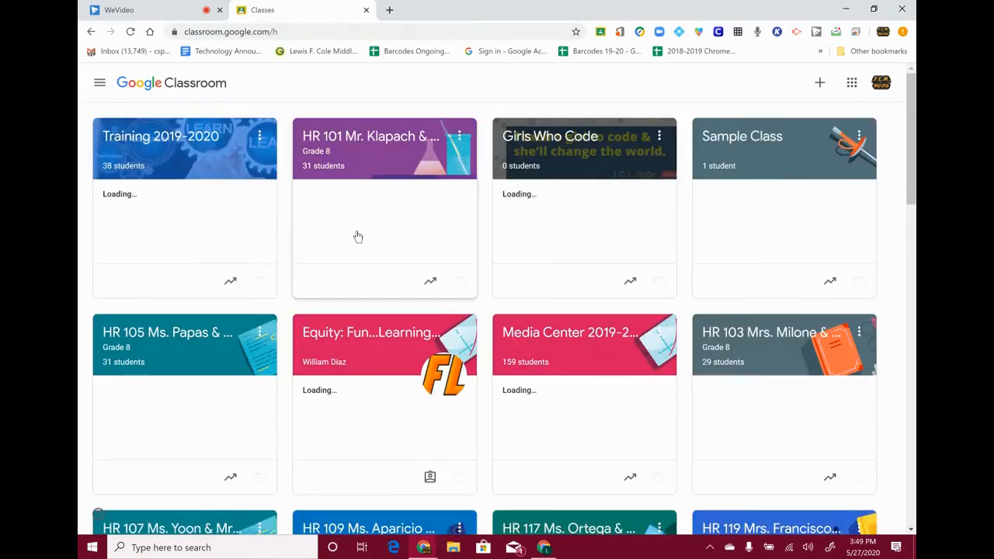
click(779, 137)
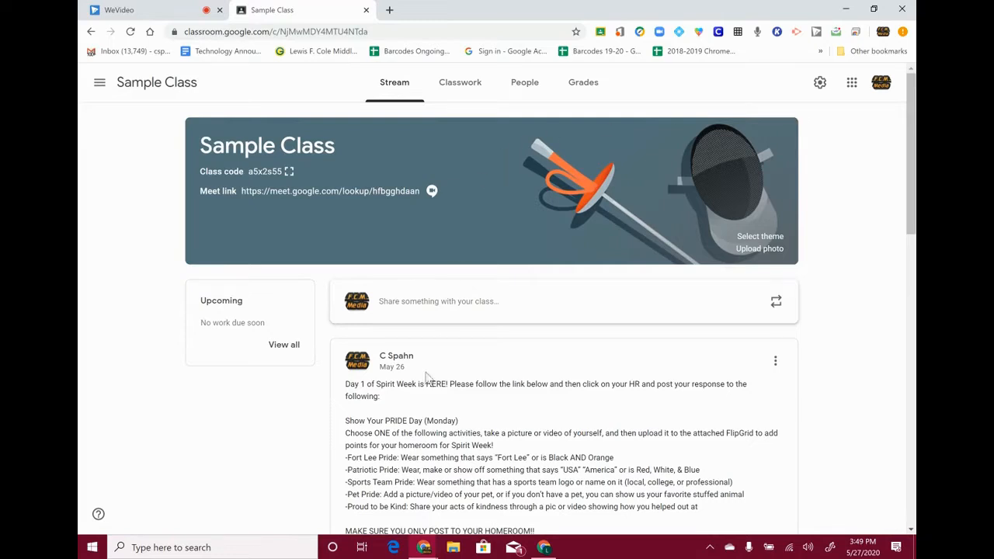
scroll(399, 401, down, 2)
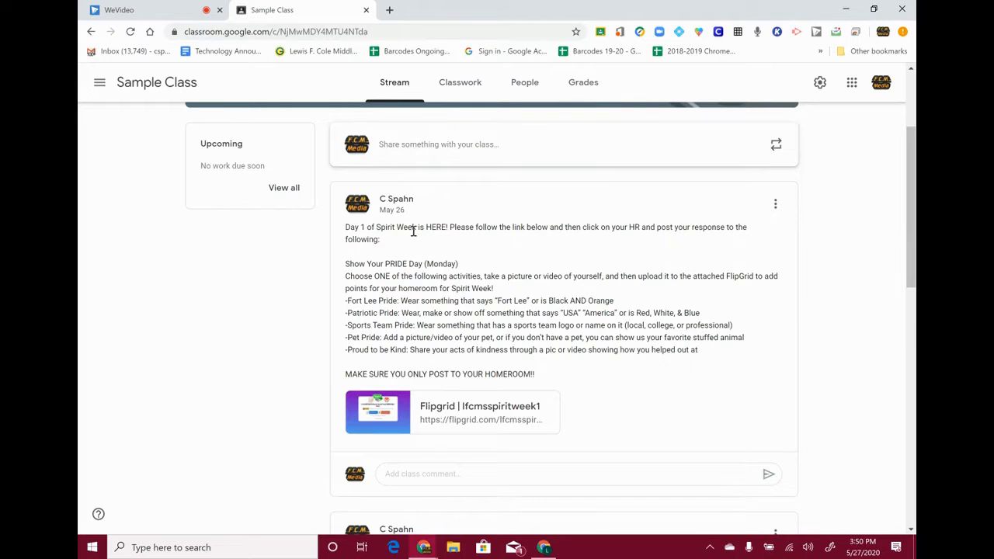
click(862, 547)
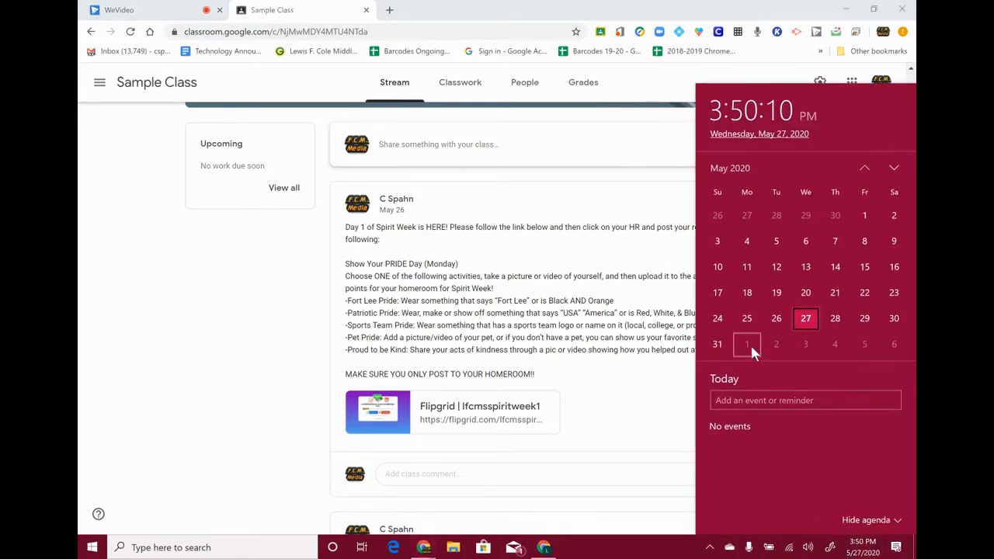
click(894, 168)
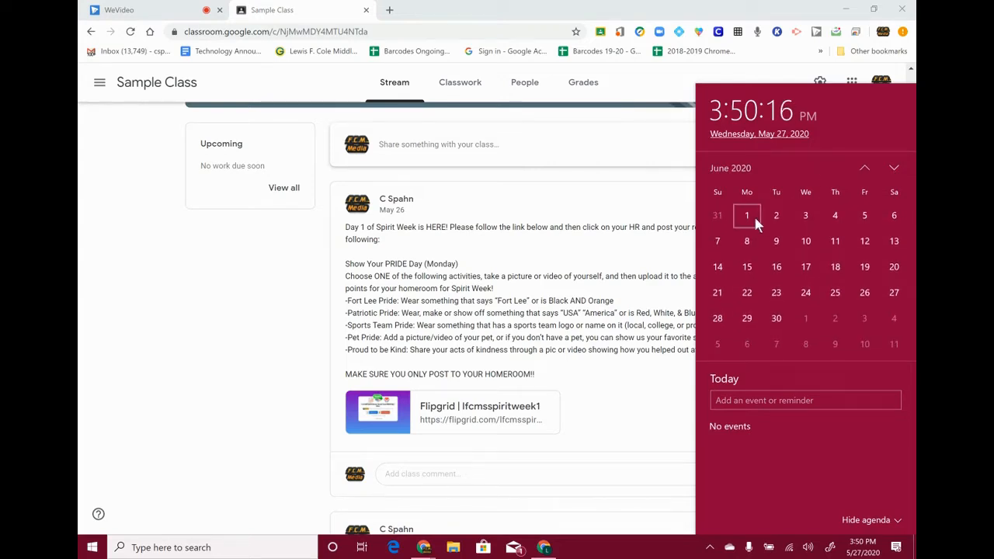
click(479, 256)
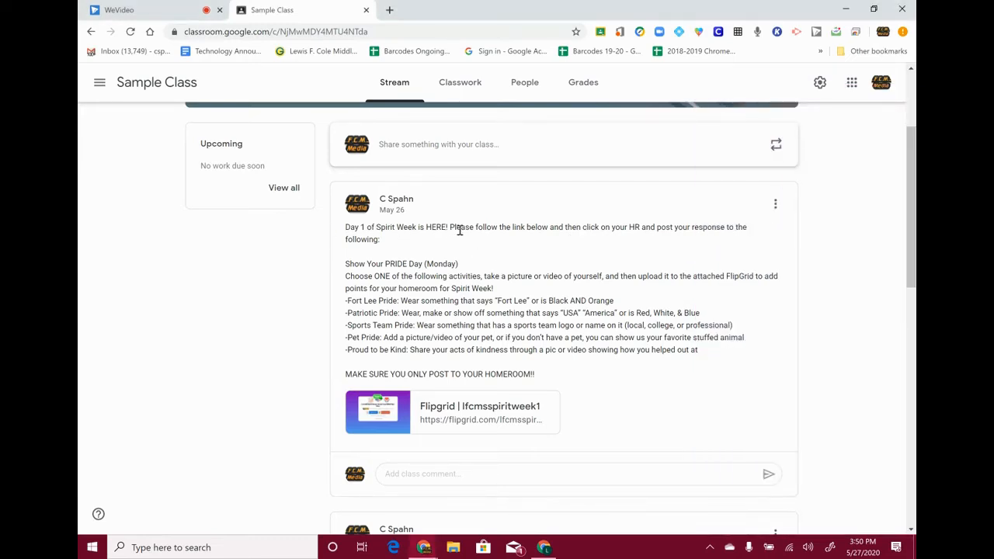
scroll(561, 228, down, 10)
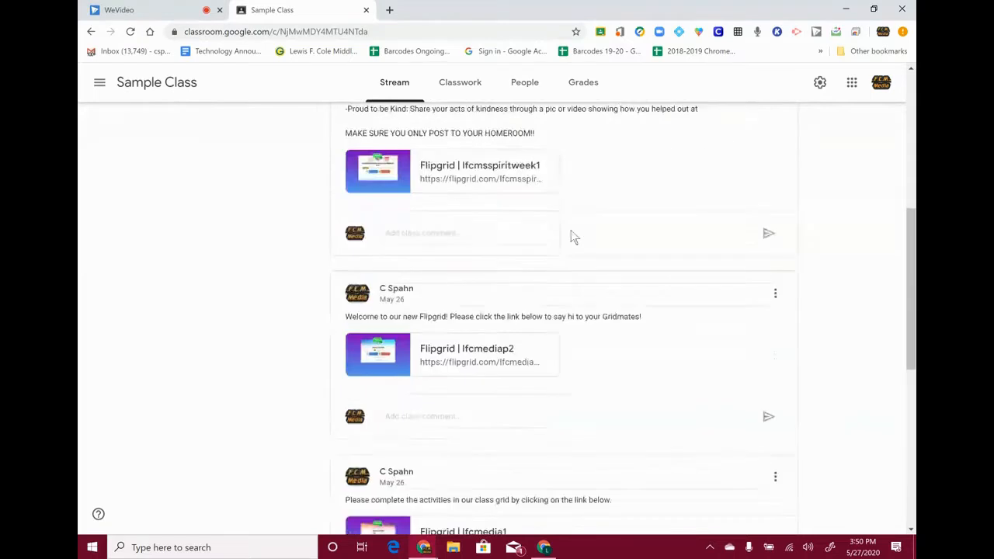
scroll(540, 245, up, 10)
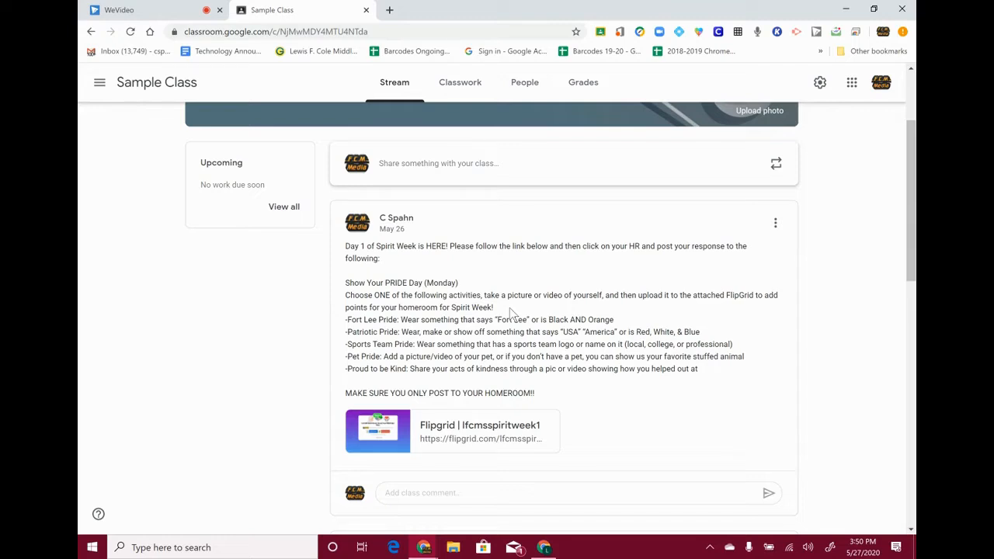
scroll(533, 306, up, 1)
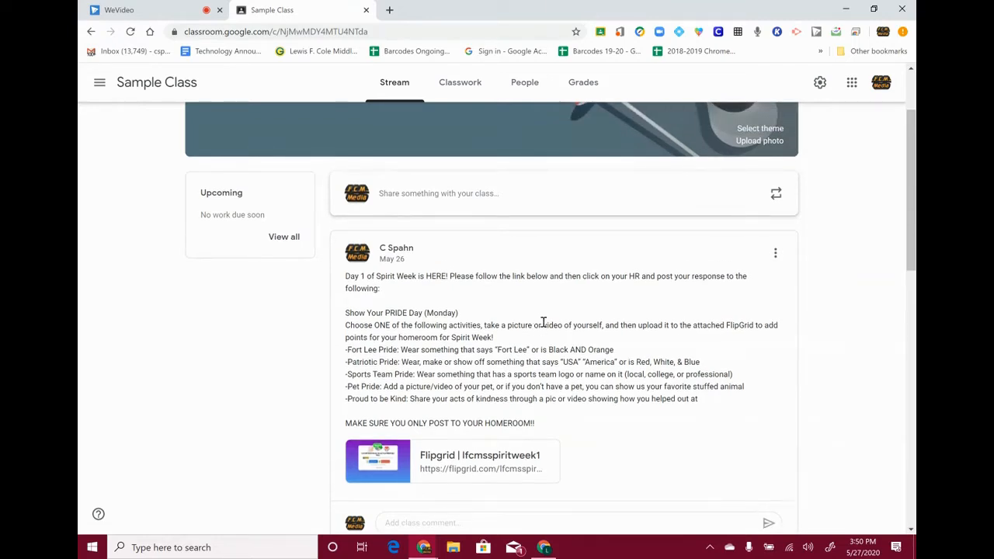
scroll(543, 322, up, 1)
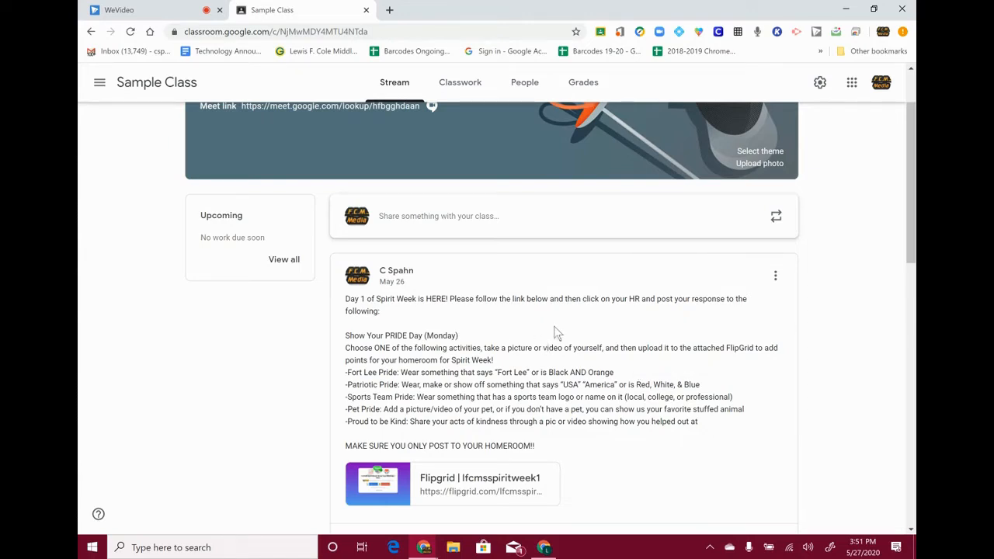
scroll(555, 332, up, 5)
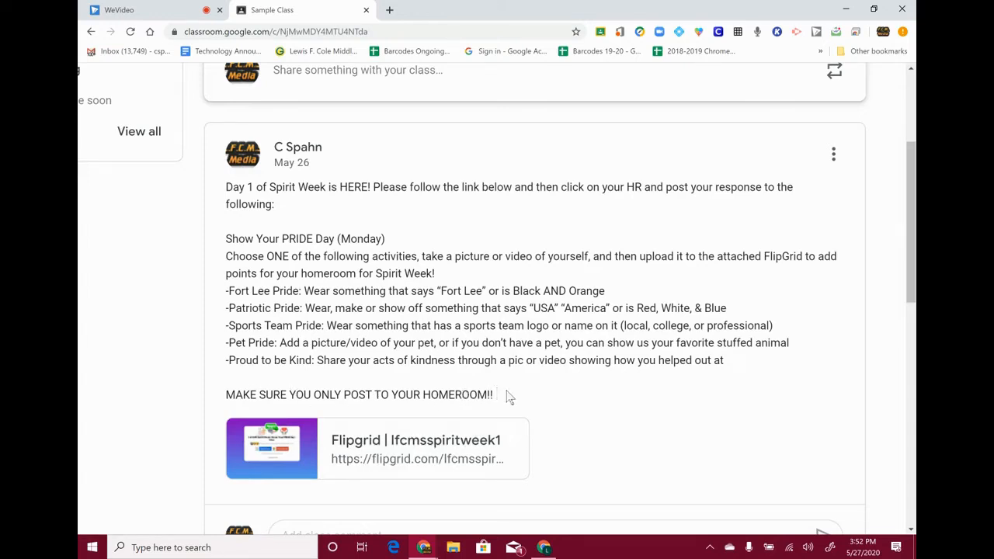
- Open the attached 1-LFCMS Spirit Week Flipgrid and choose Log in with Google
click(383, 447)
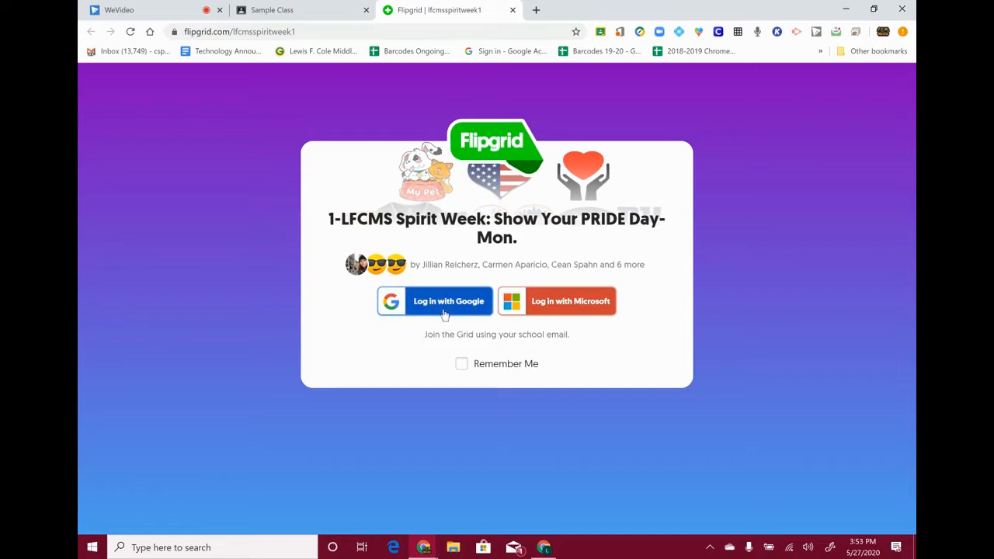
click(444, 312)
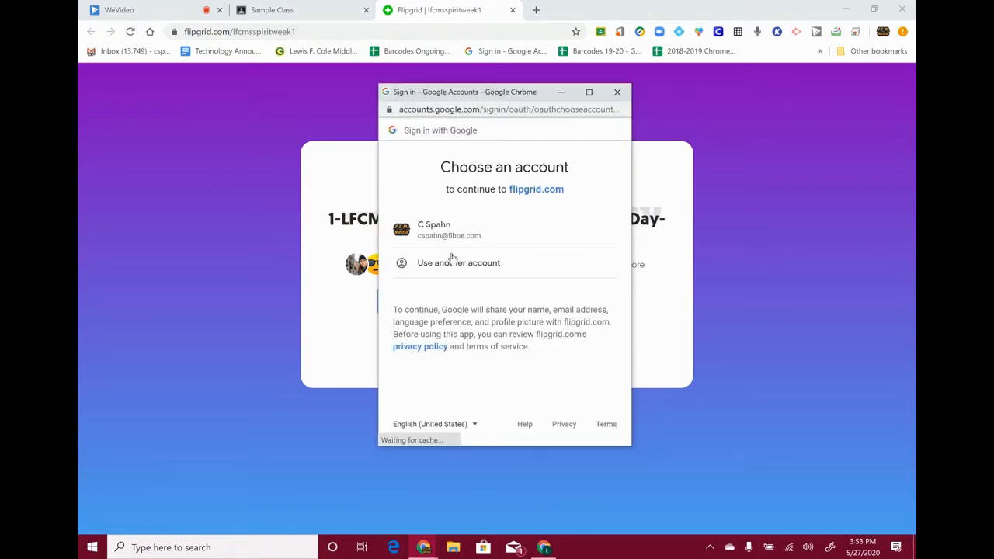
- Sign in with a different Google account, correcting the school e-mail and entering its password
click(468, 262)
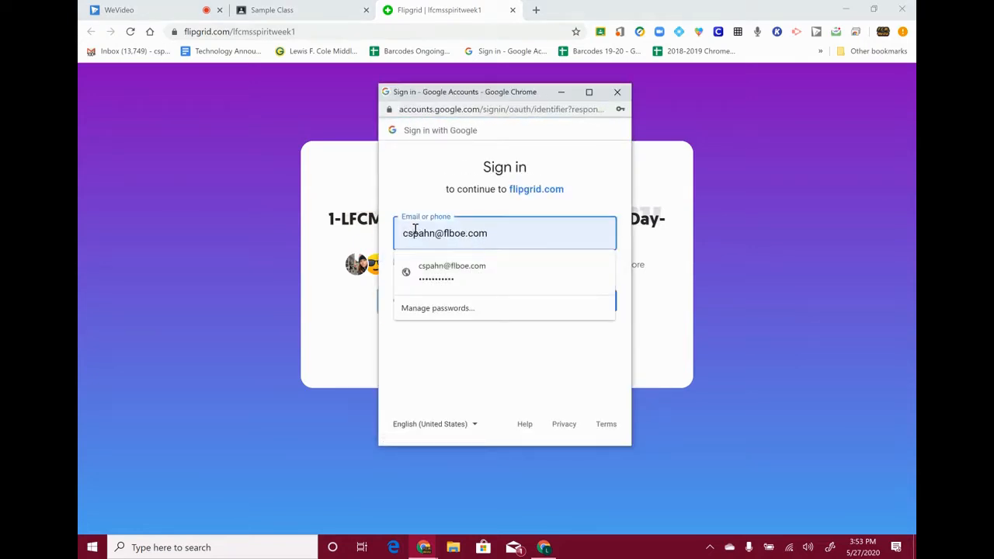
double_click(413, 233)
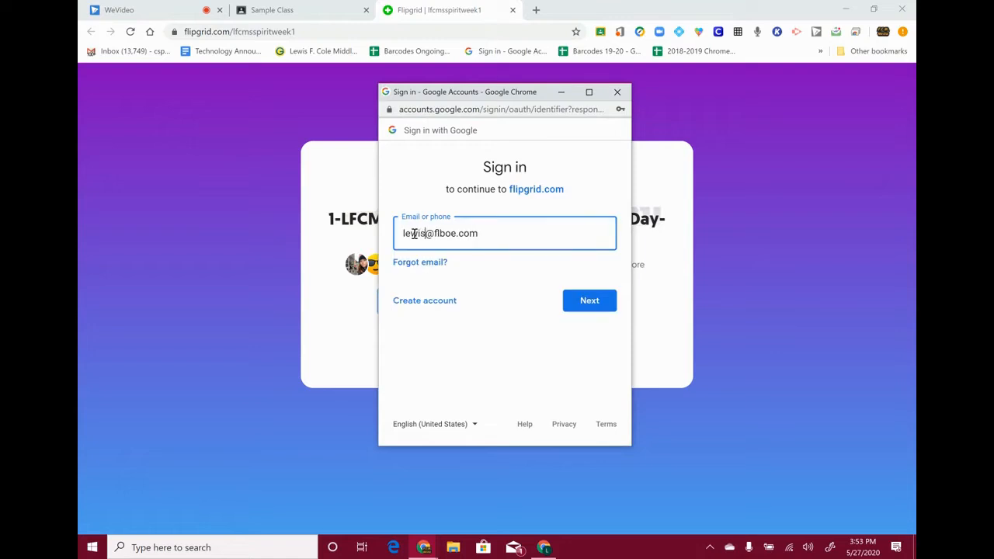
click(595, 296)
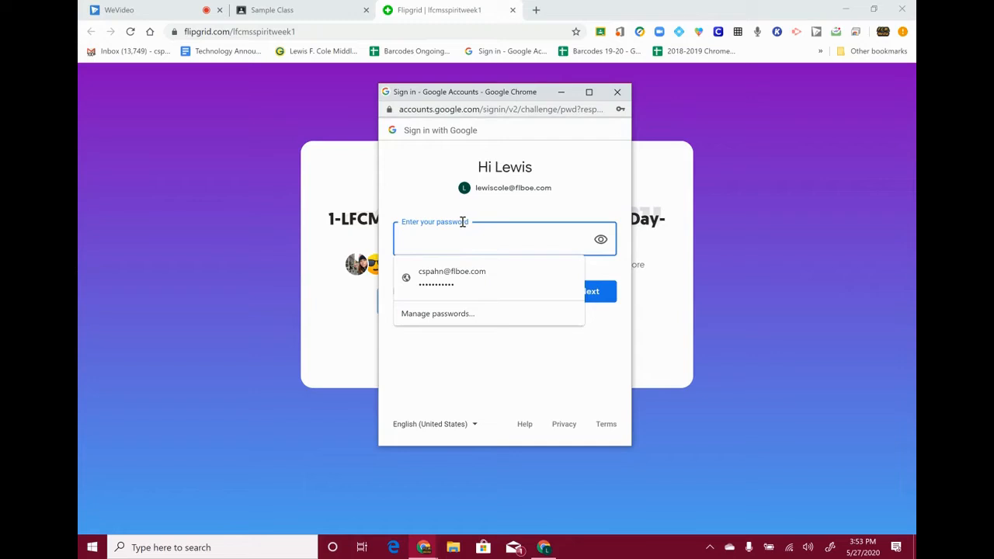
text(•)
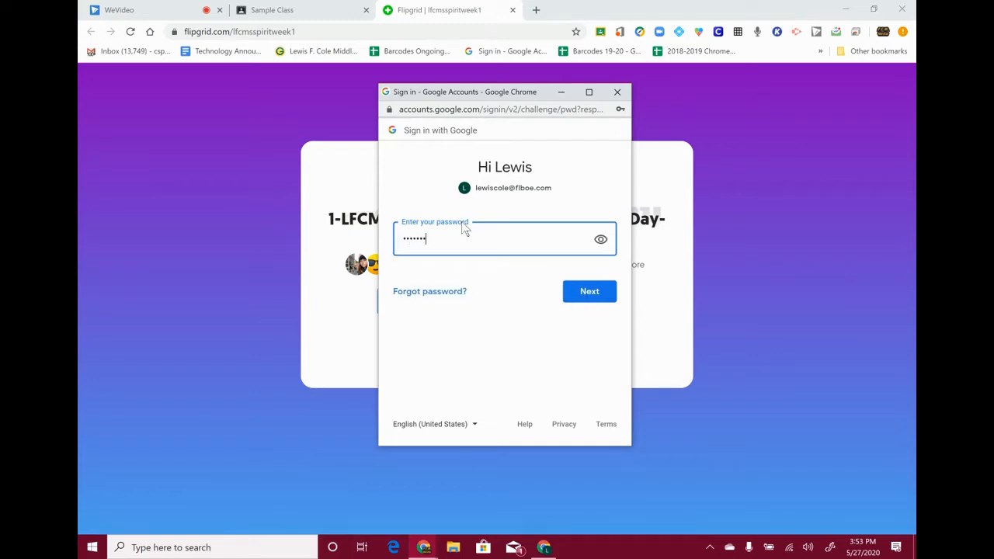
key(Return)
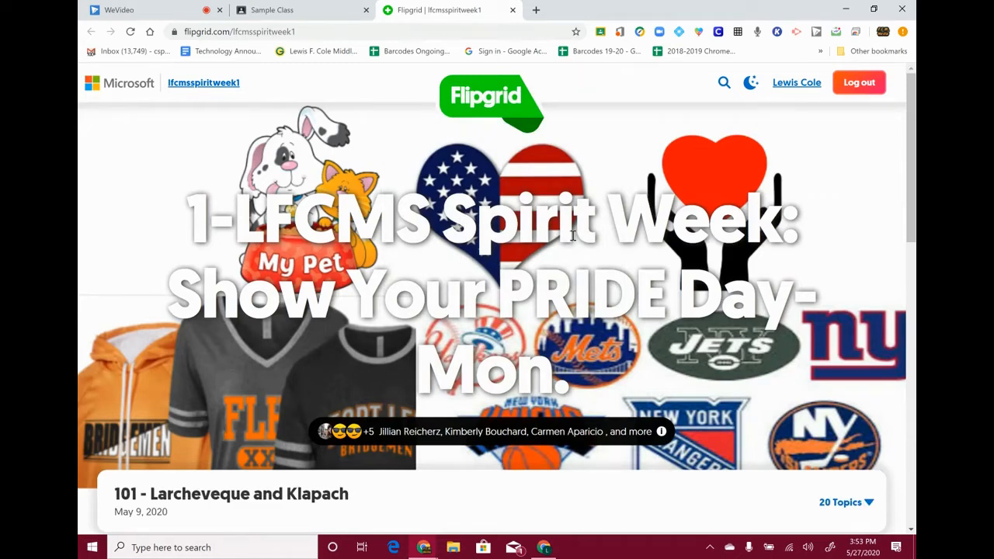
- Glance back at the Sample Class announcement, then return to the Spirit Week grid
scroll(553, 337, down, 2)
scroll(532, 208, up, 1)
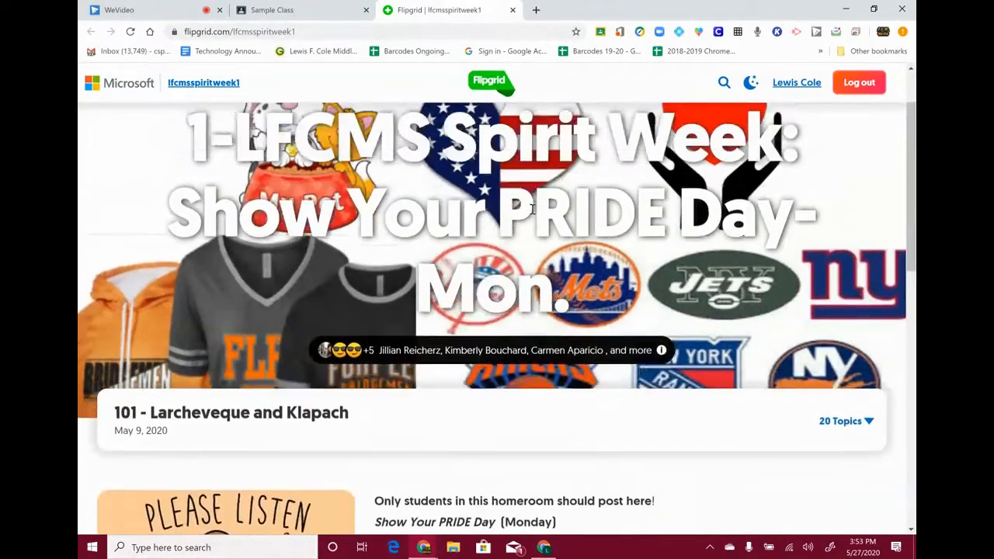
click(302, 11)
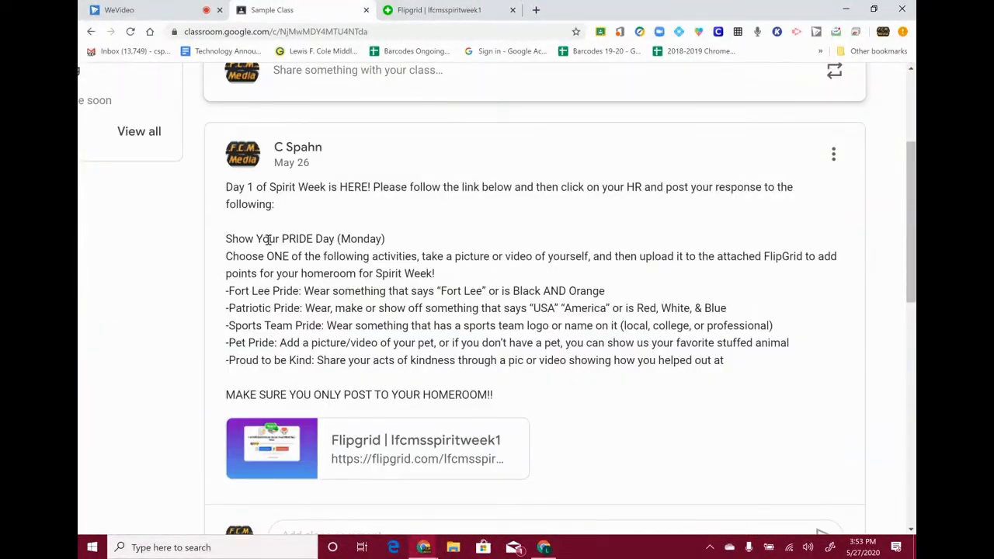
click(377, 9)
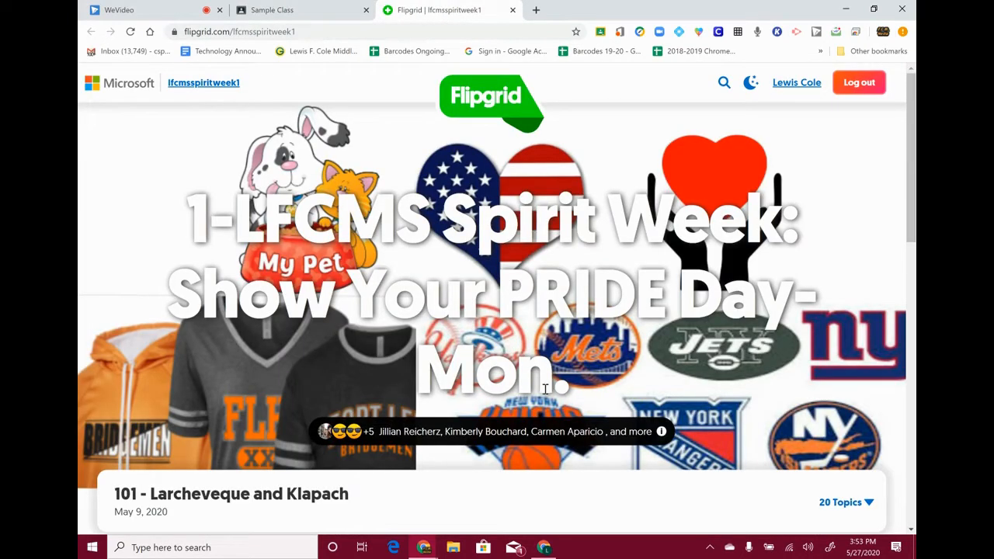
- Expand the grid's 20 Topics list and scroll through the homeroom topics
scroll(264, 323, down, 3)
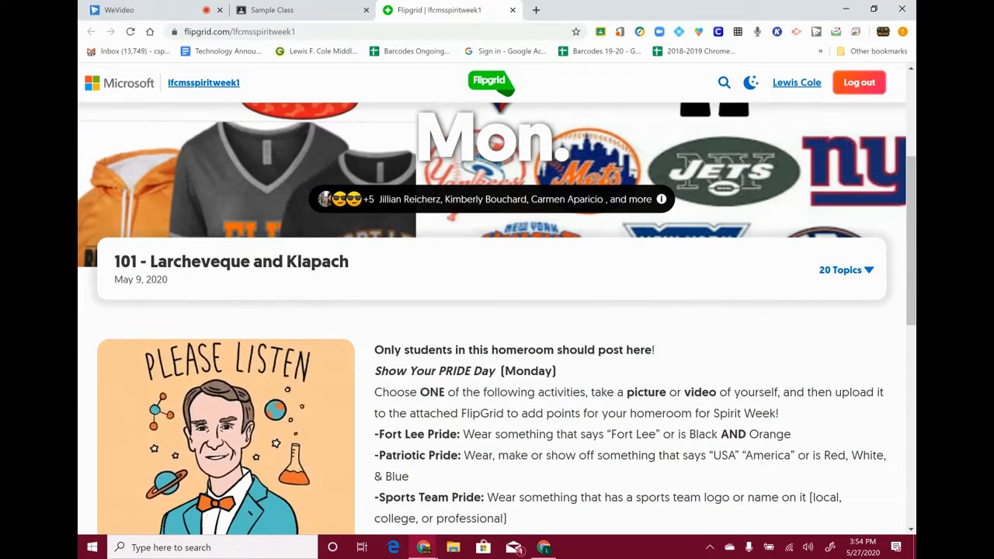
scroll(714, 336, up, 4)
scroll(714, 336, right, 1)
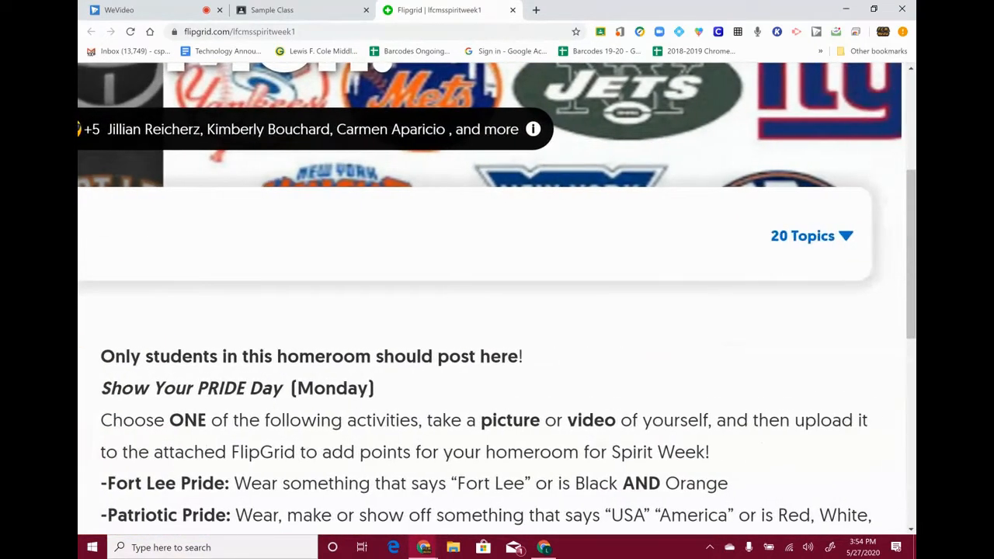
click(845, 237)
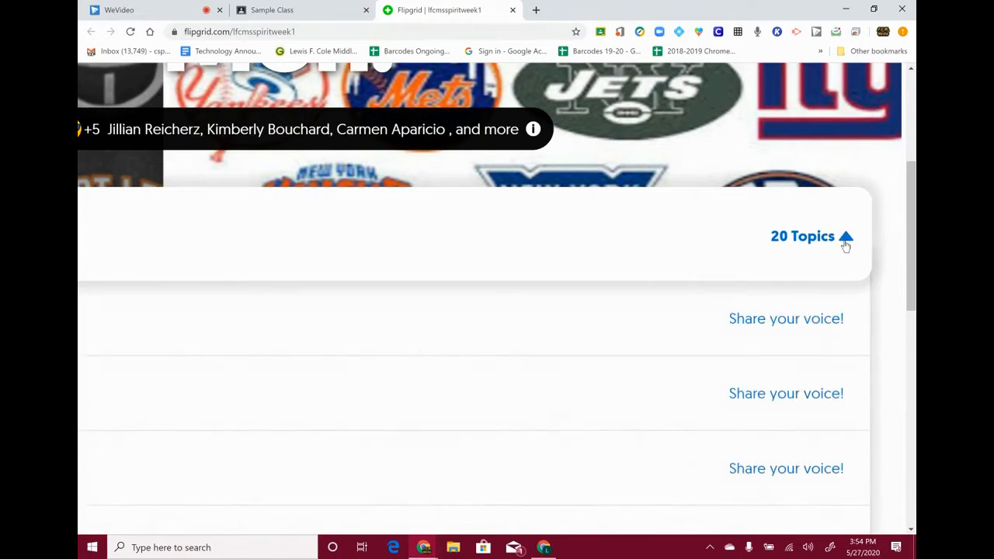
scroll(375, 319, down, 4)
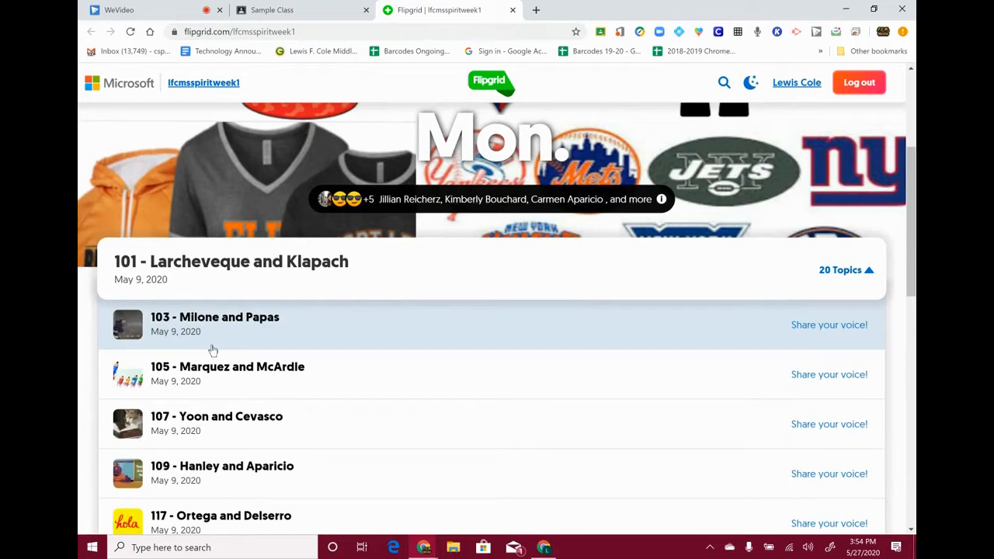
scroll(214, 346, down, 4)
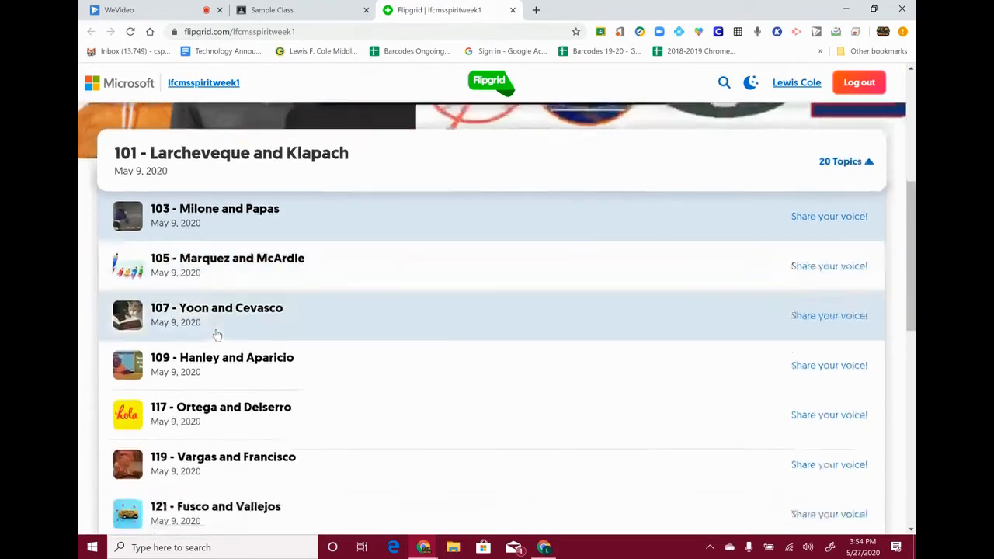
scroll(217, 334, down, 5)
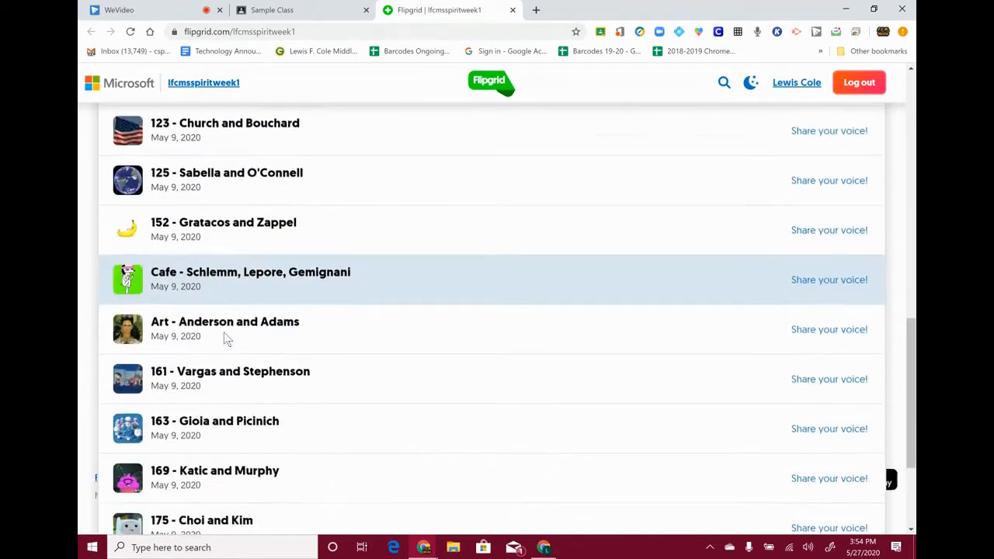
scroll(223, 337, up, 10)
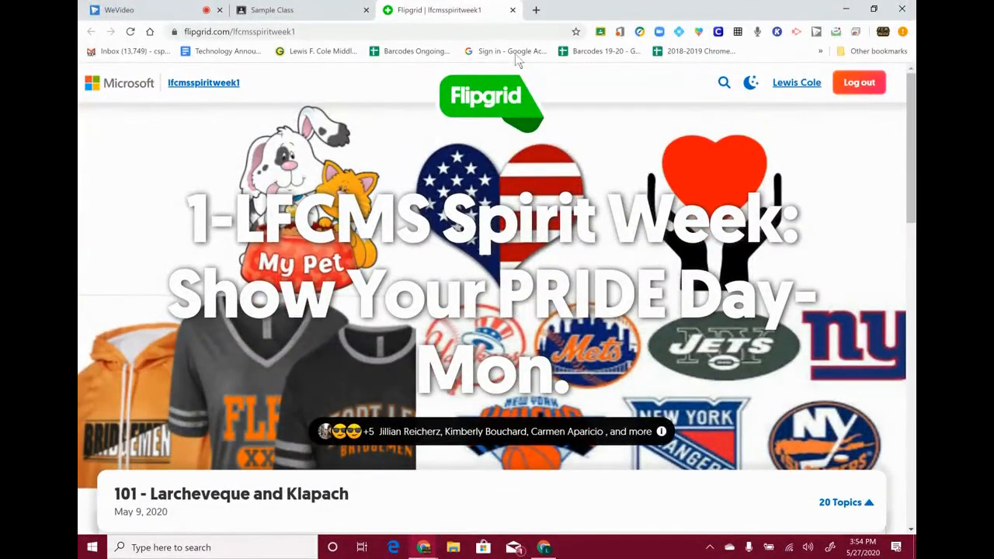
click(423, 547)
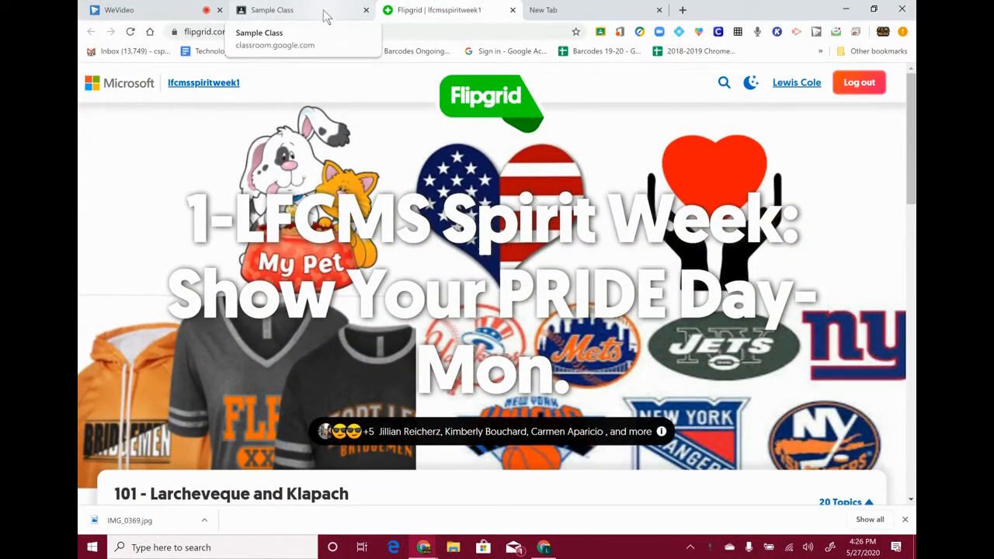
click(325, 14)
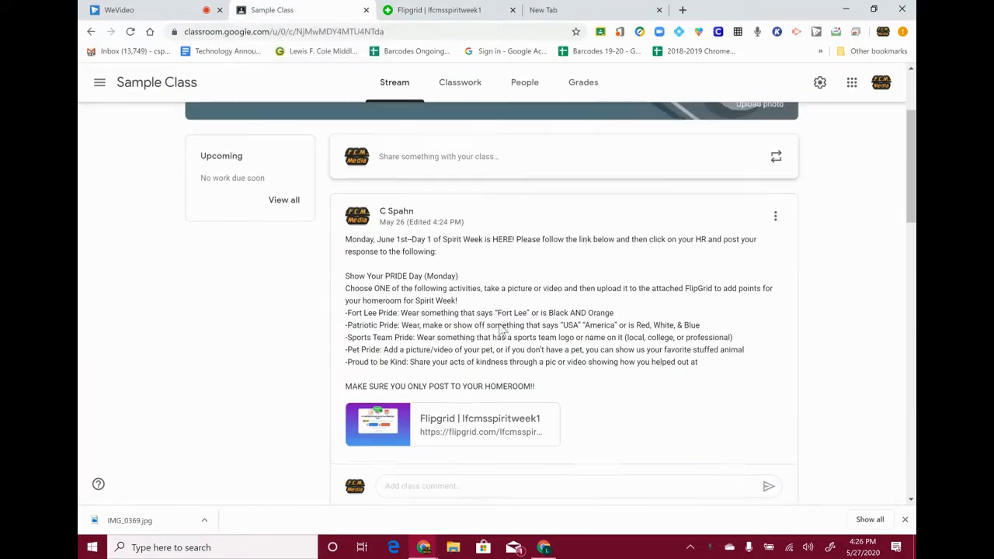
scroll(447, 210, up, 3)
scroll(507, 311, down, 4)
scroll(507, 310, down, 4)
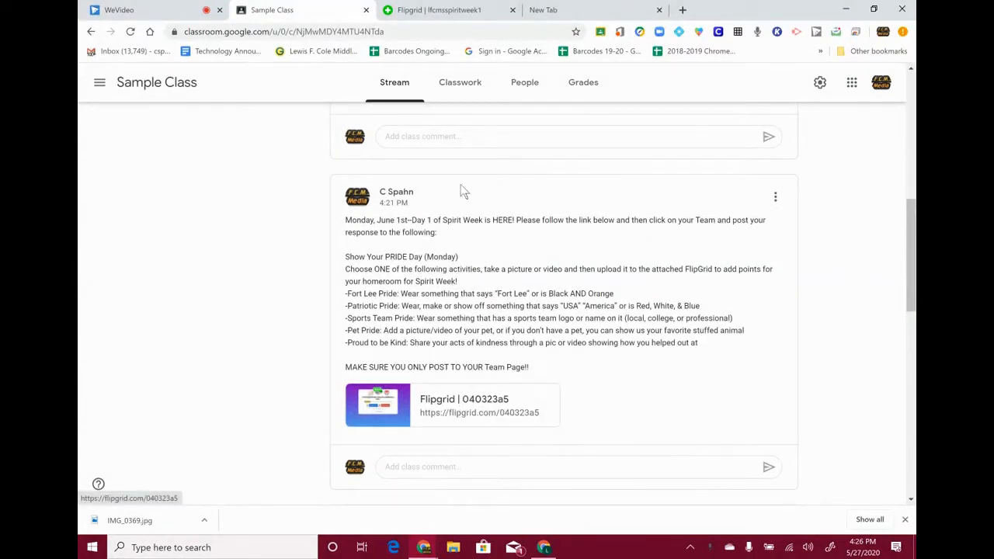
click(456, 412)
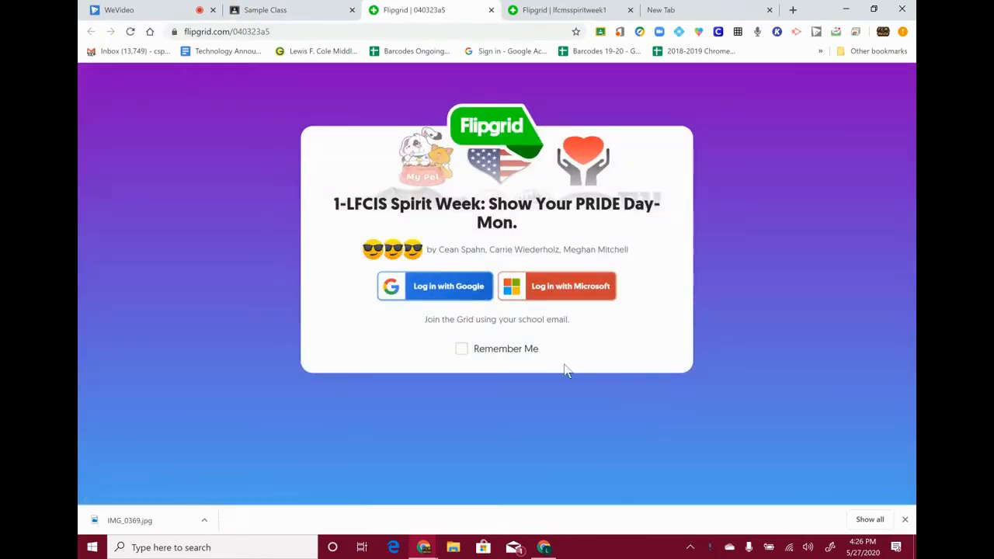
click(430, 289)
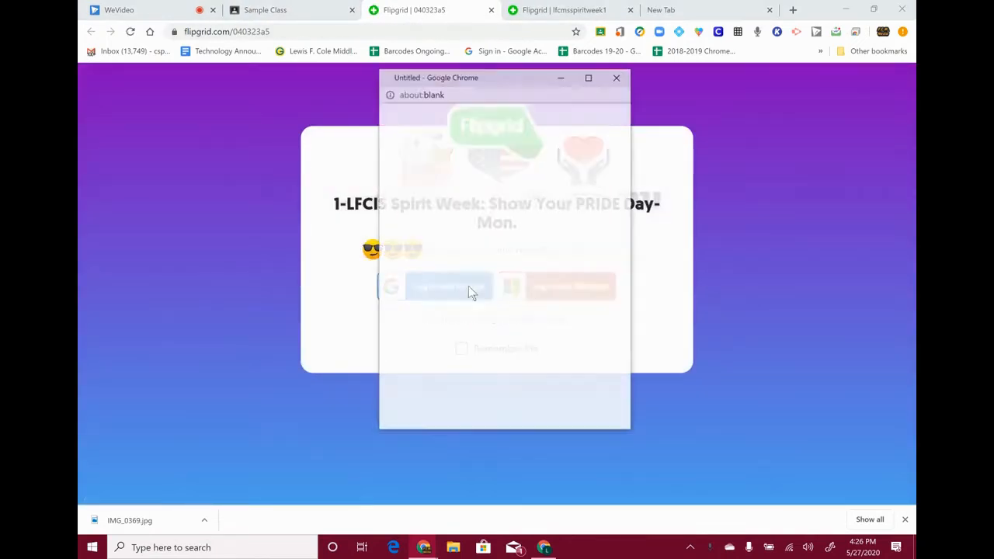
click(421, 261)
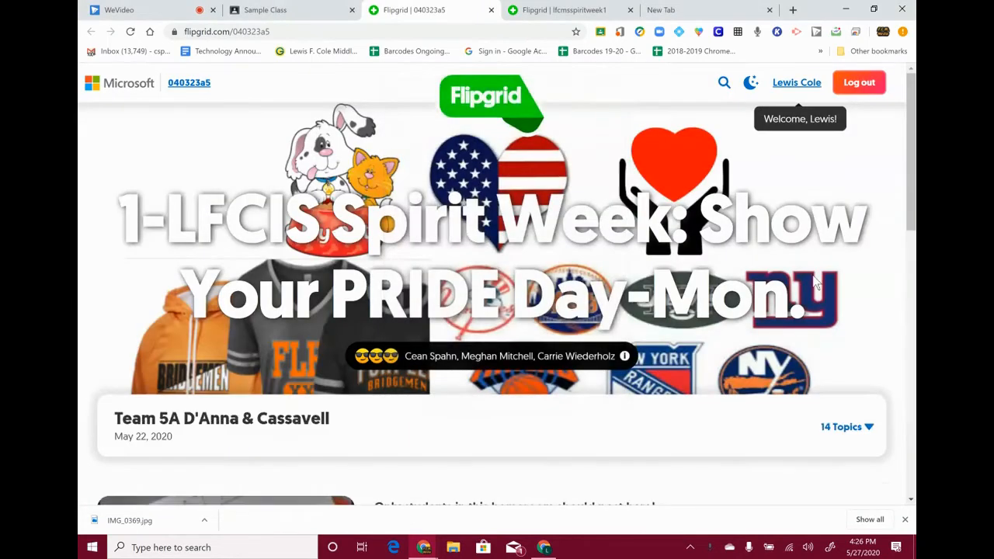
scroll(498, 280, down, 5)
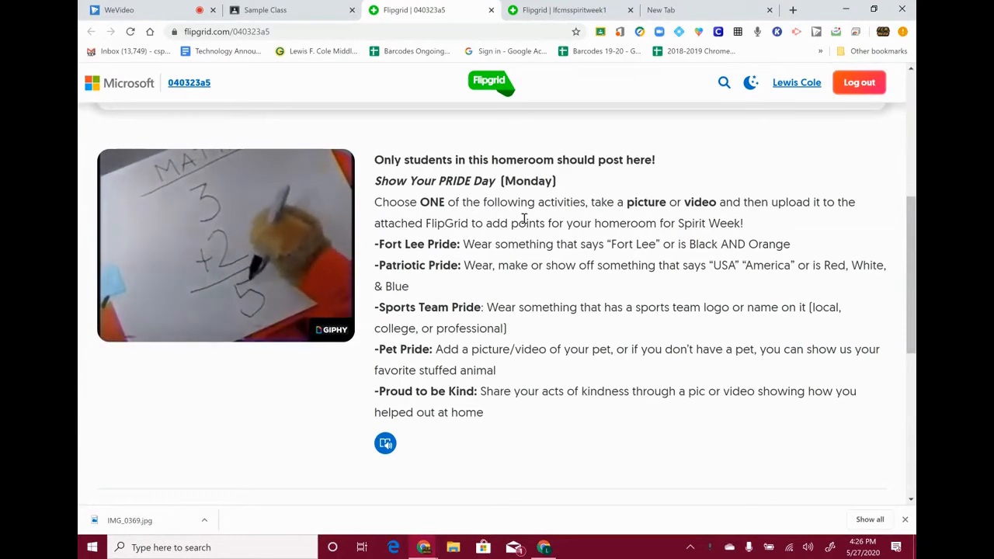
scroll(524, 222, down, 1)
scroll(524, 221, up, 5)
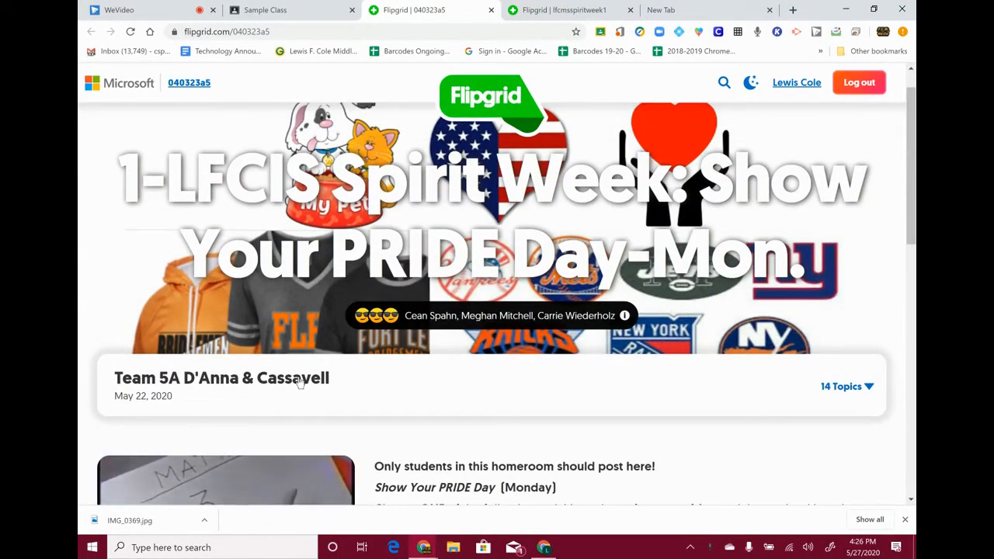
scroll(532, 309, up, 1)
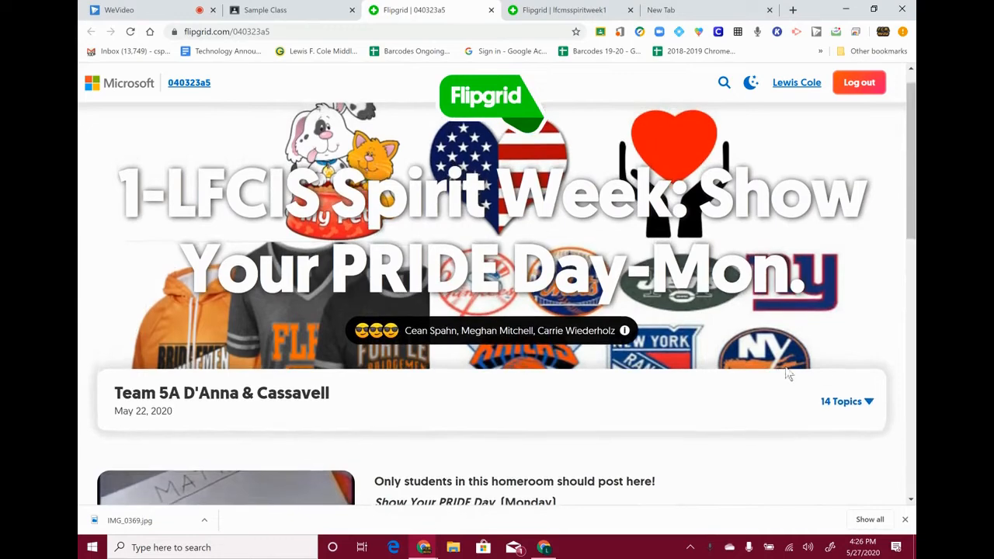
- Expand the 14 team topics and open the Team 5C topic
click(870, 404)
scroll(725, 404, down, 3)
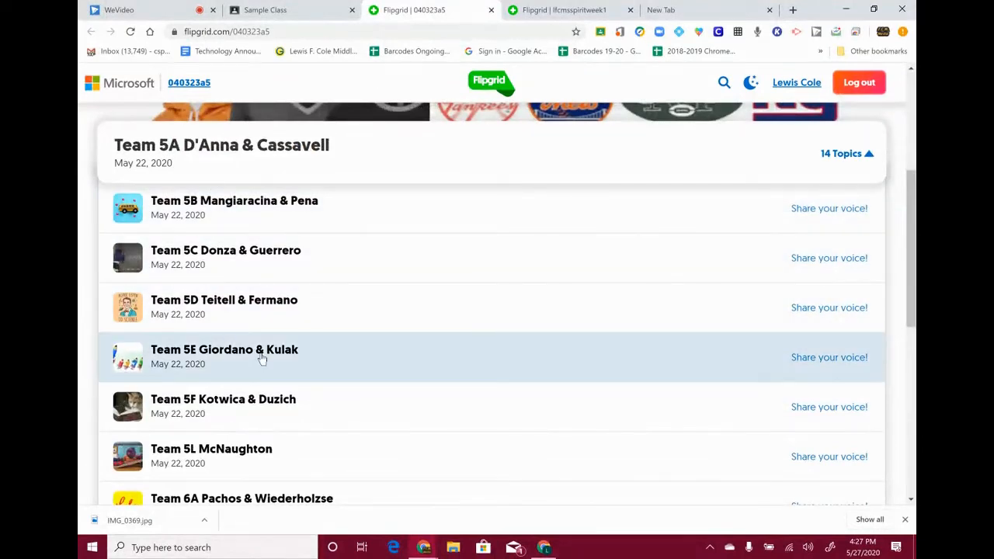
scroll(263, 362, down, 2)
scroll(262, 362, down, 4)
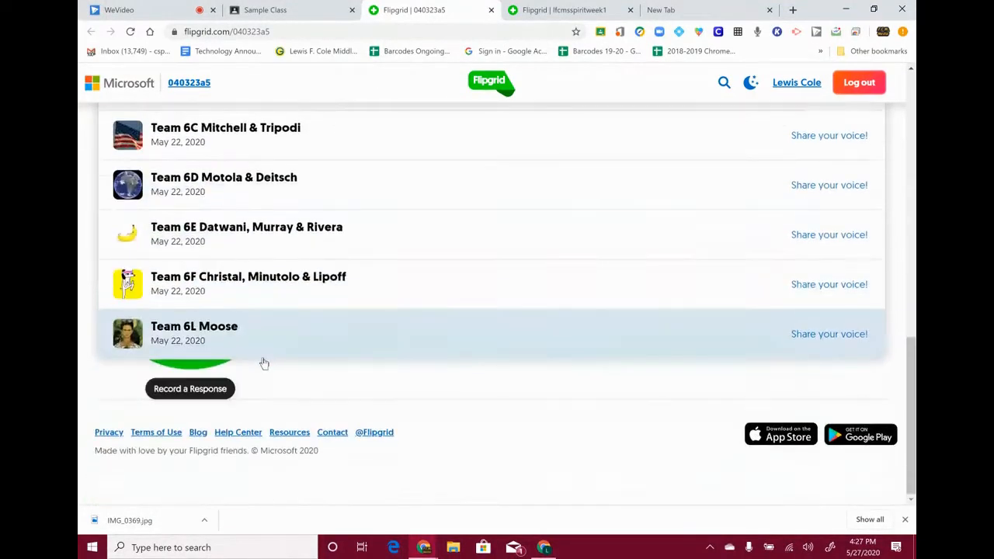
scroll(264, 347, up, 6)
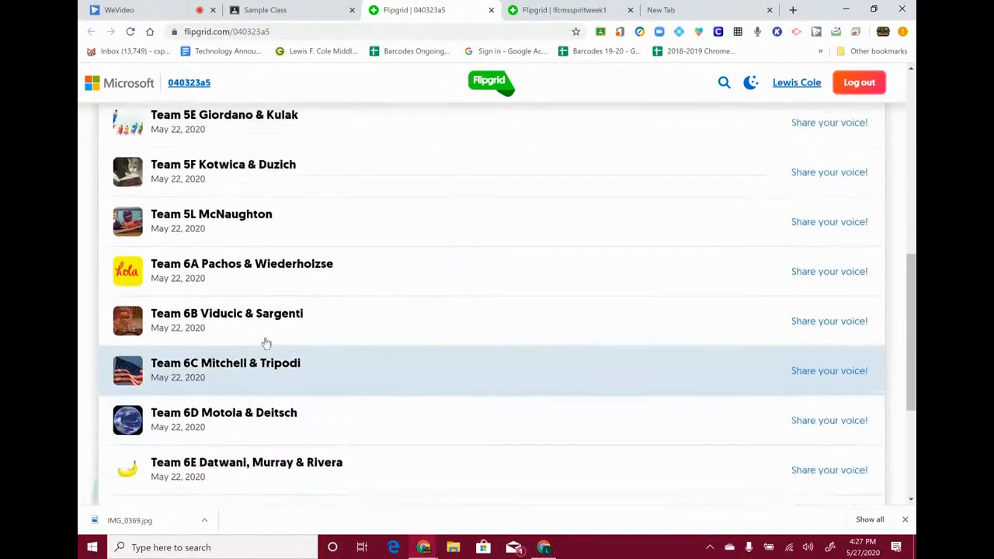
scroll(263, 340, up, 2)
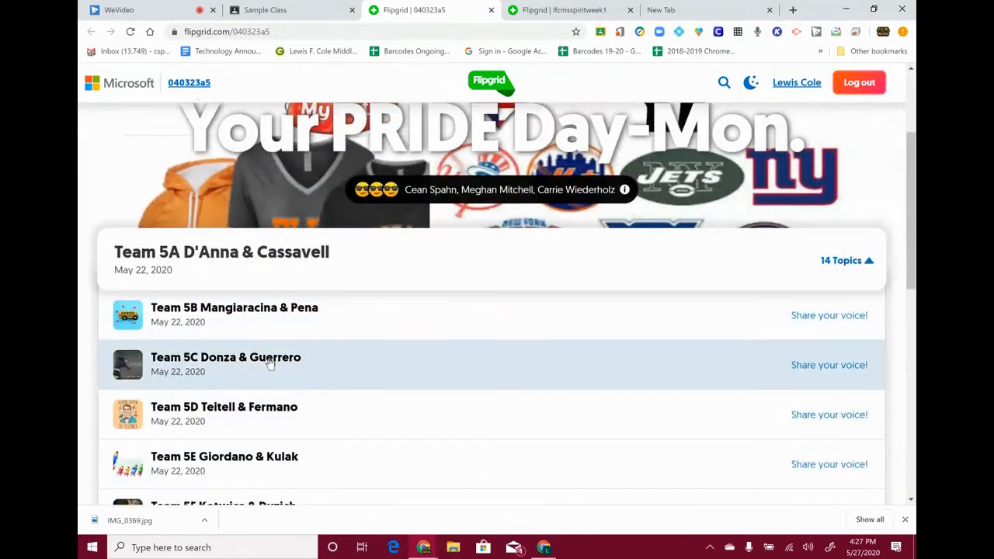
click(269, 363)
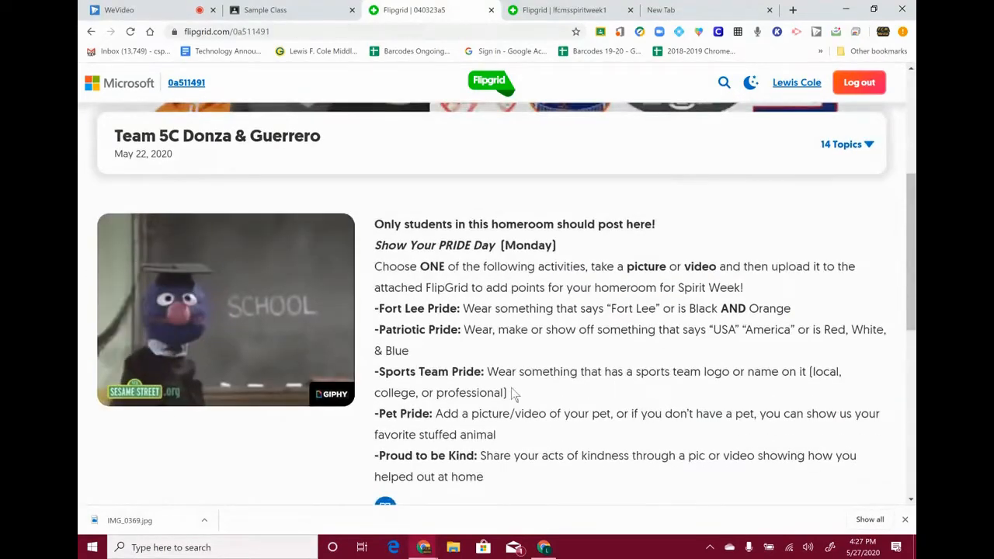
scroll(528, 380, down, 2)
scroll(542, 371, down, 3)
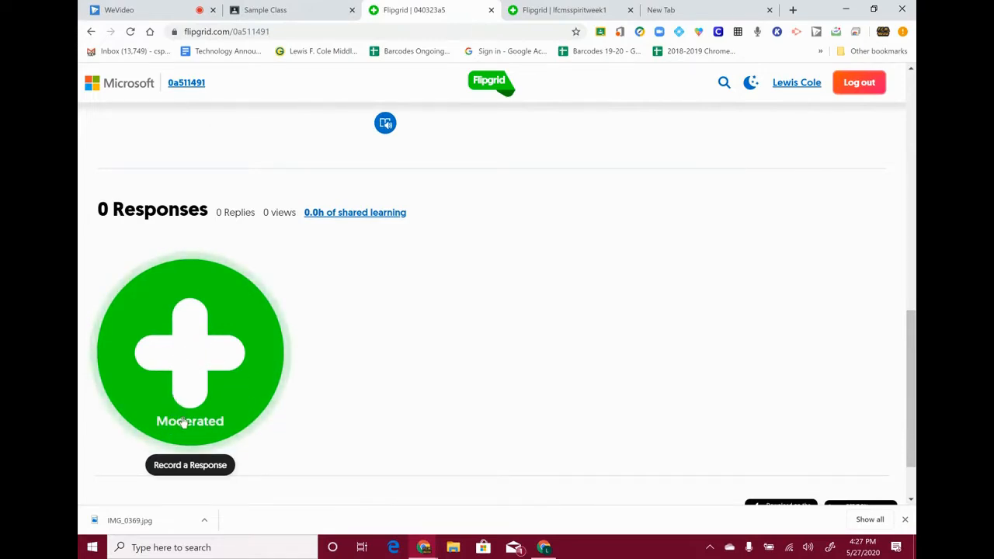
scroll(231, 355, up, 1)
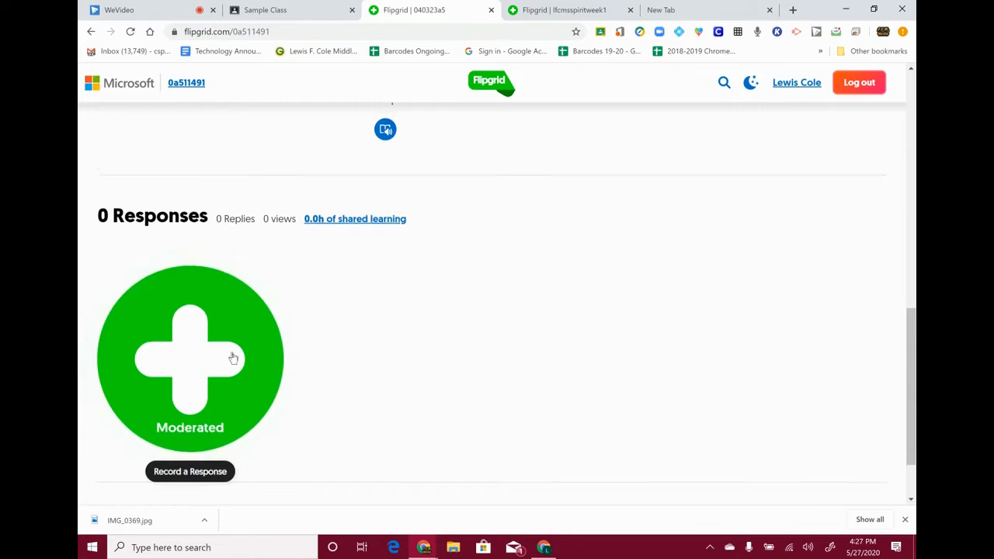
- Compare with the other Spirit Week grid by opening its 105 homeroom topic
click(556, 16)
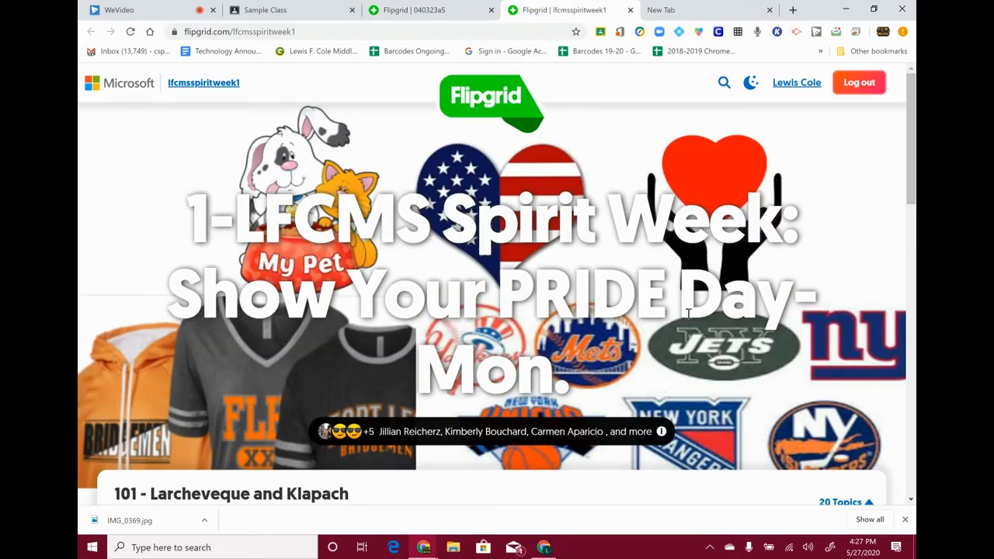
scroll(688, 313, down, 1)
click(851, 423)
click(850, 423)
scroll(377, 399, down, 2)
click(277, 378)
scroll(491, 371, down, 6)
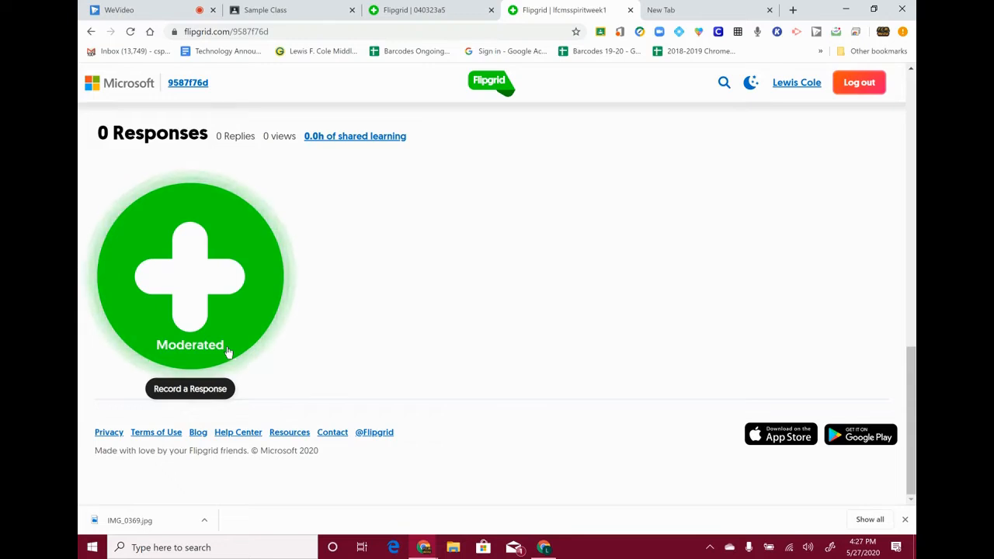
scroll(227, 352, up, 10)
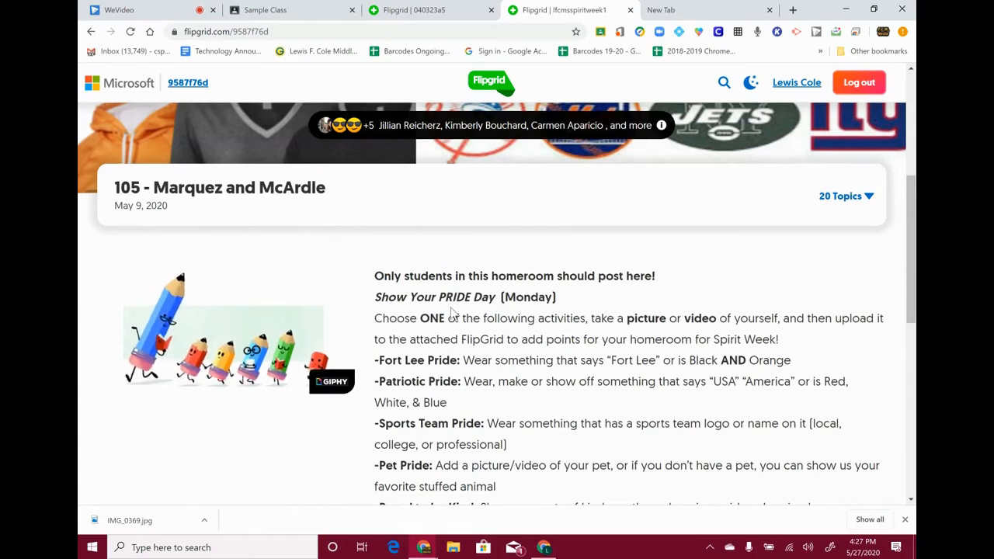
scroll(453, 310, down, 3)
scroll(453, 310, up, 2)
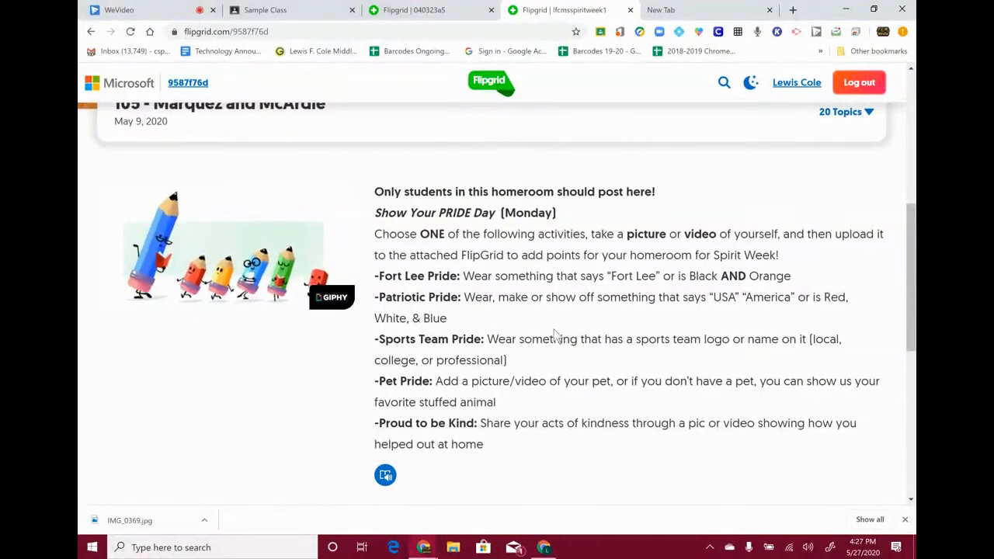
scroll(526, 315, down, 2)
scroll(525, 315, down, 3)
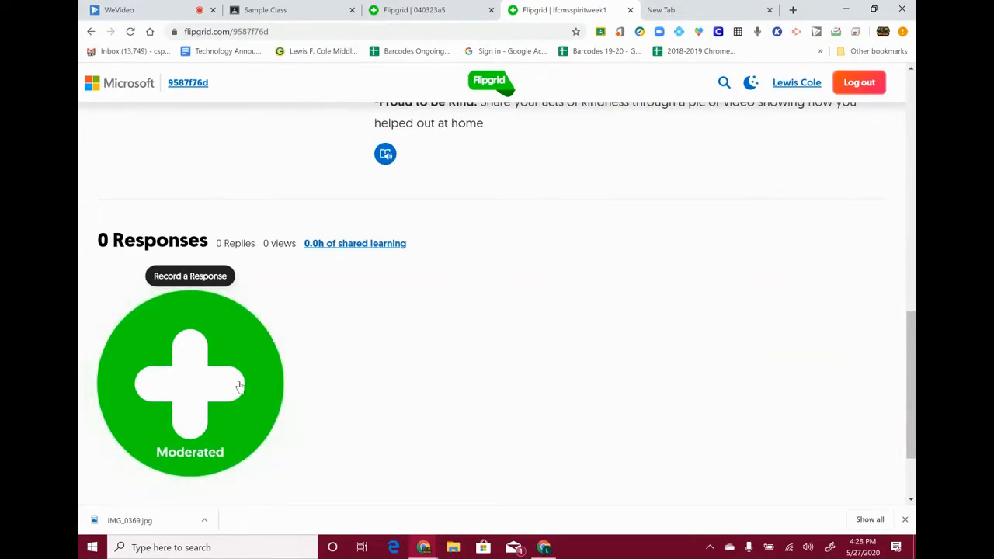
- Return to Team 5C and open the recorder with the green Moderated plus button
click(405, 10)
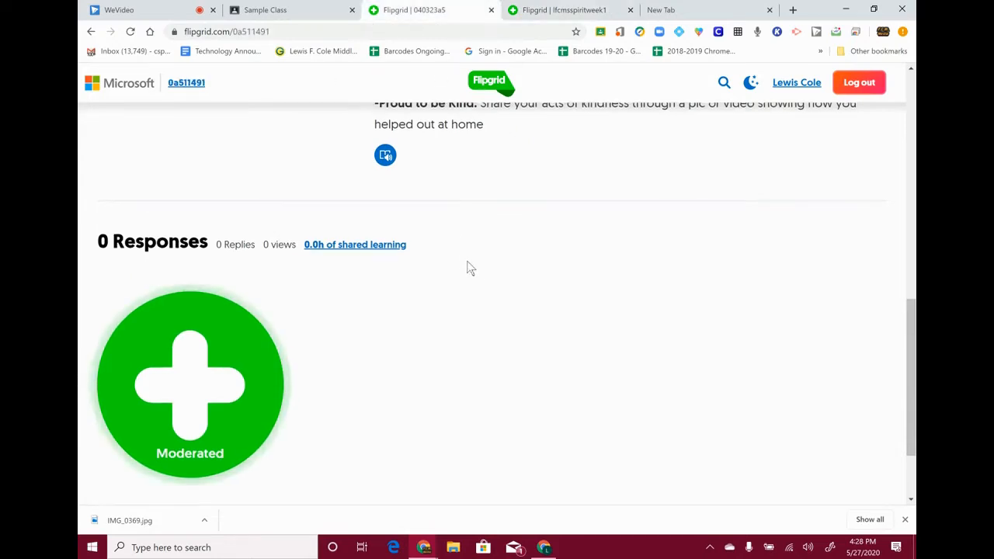
scroll(484, 273, up, 10)
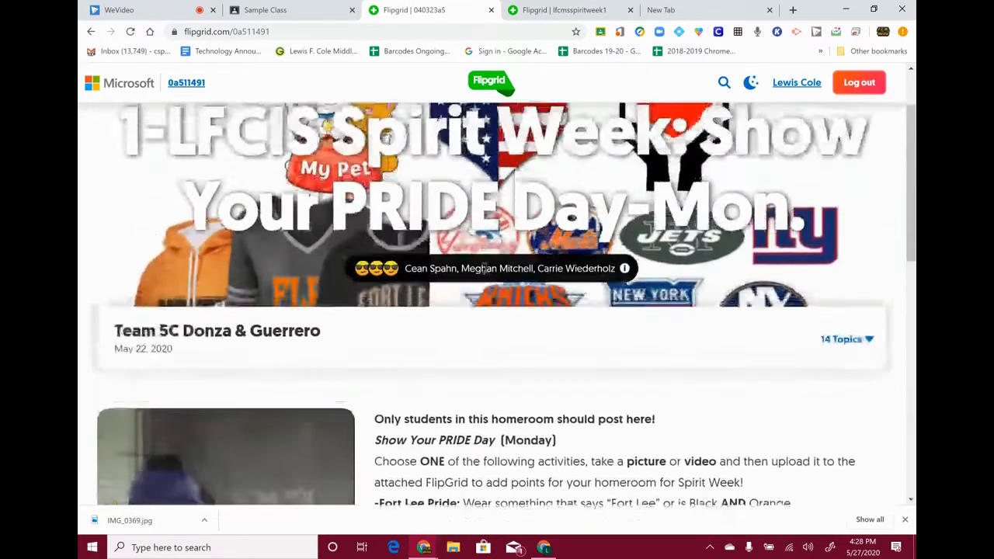
scroll(484, 270, down, 15)
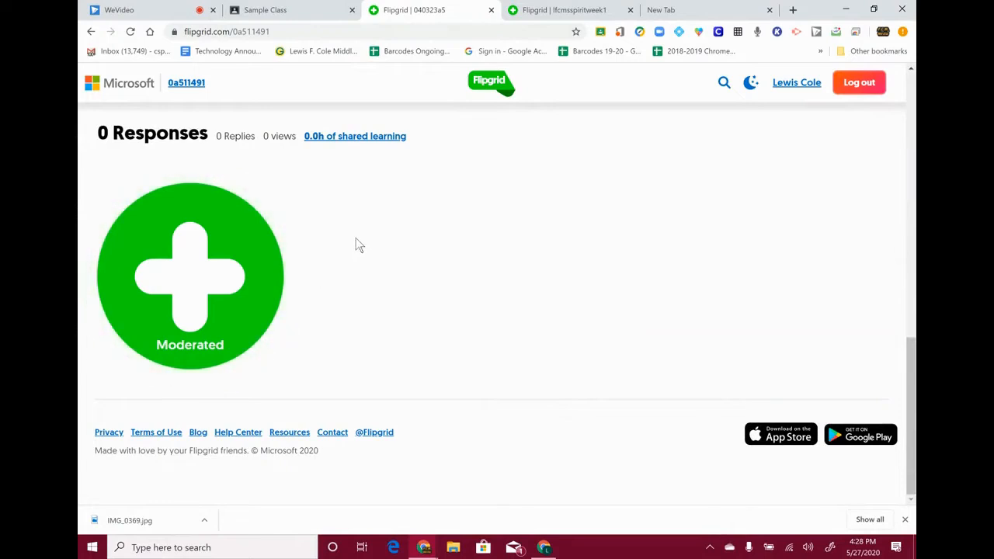
scroll(356, 244, up, 5)
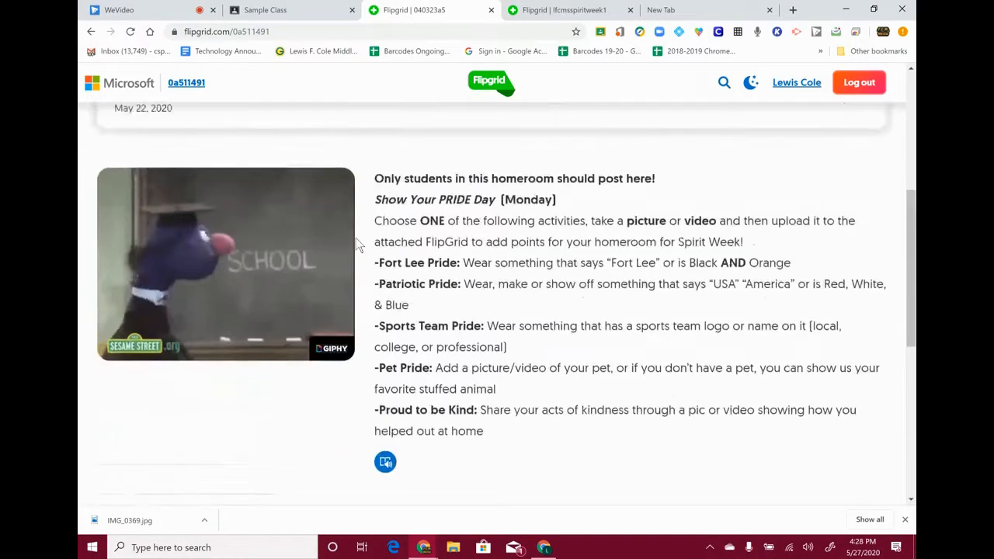
scroll(513, 408, down, 2)
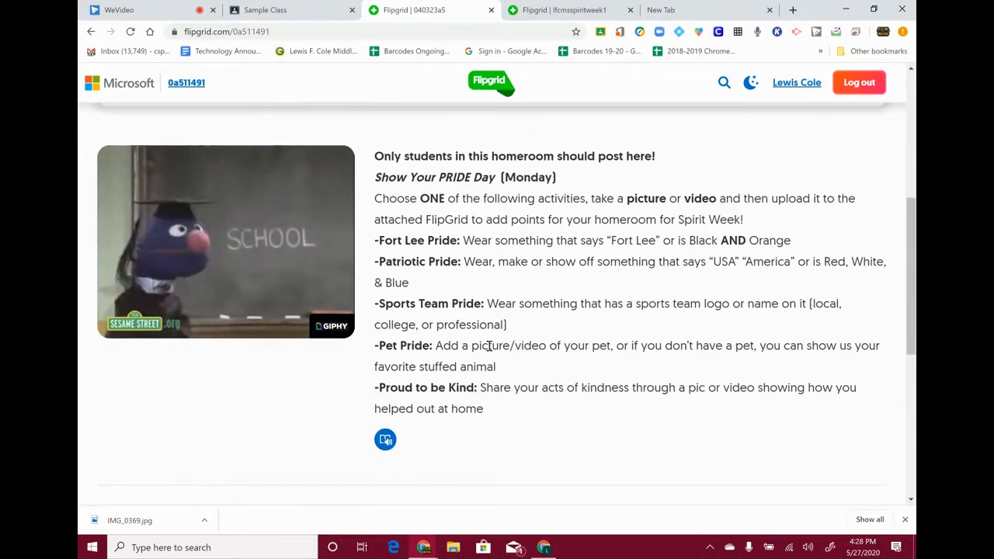
scroll(476, 344, down, 2)
scroll(476, 344, up, 5)
scroll(318, 413, down, 7)
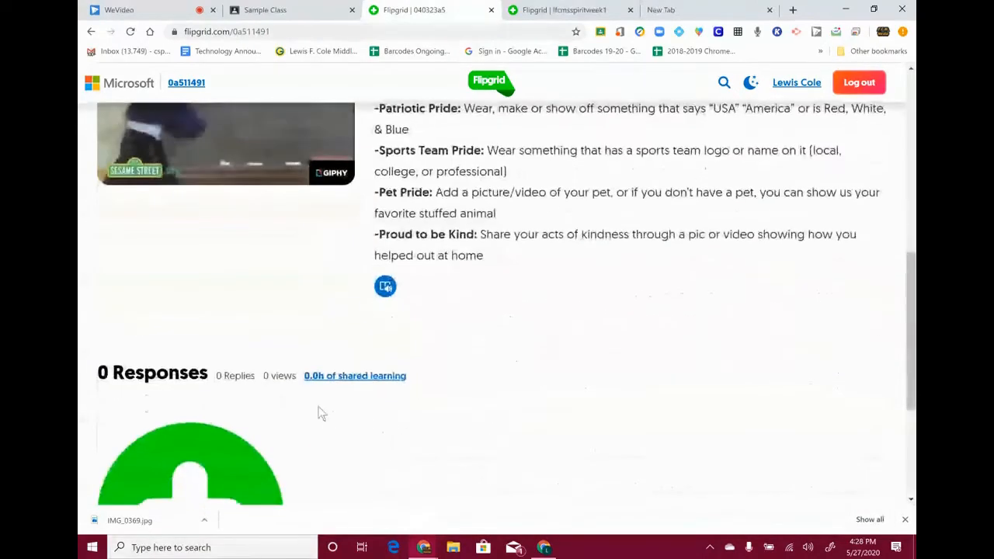
click(184, 330)
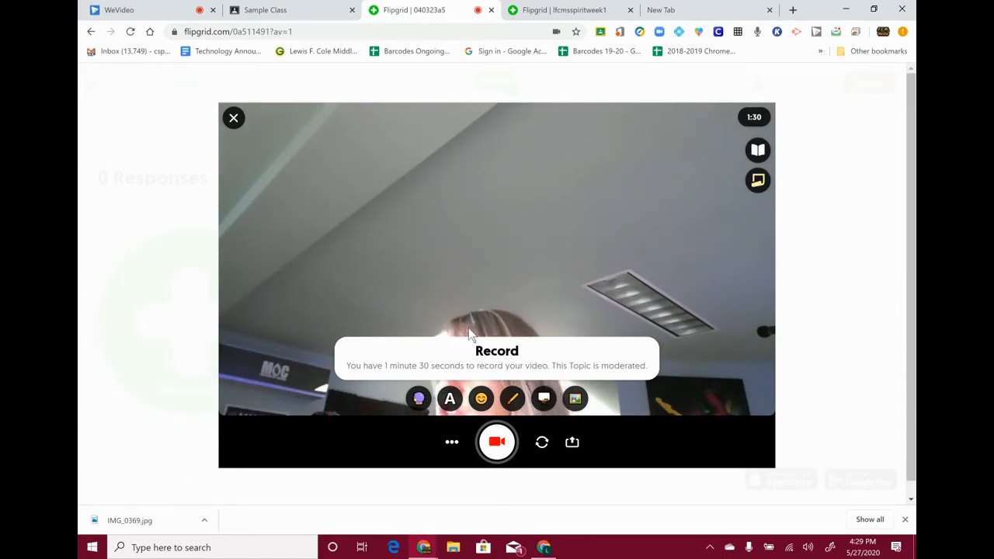
- Try each camera filter, settling on the warm yellow tint
click(417, 399)
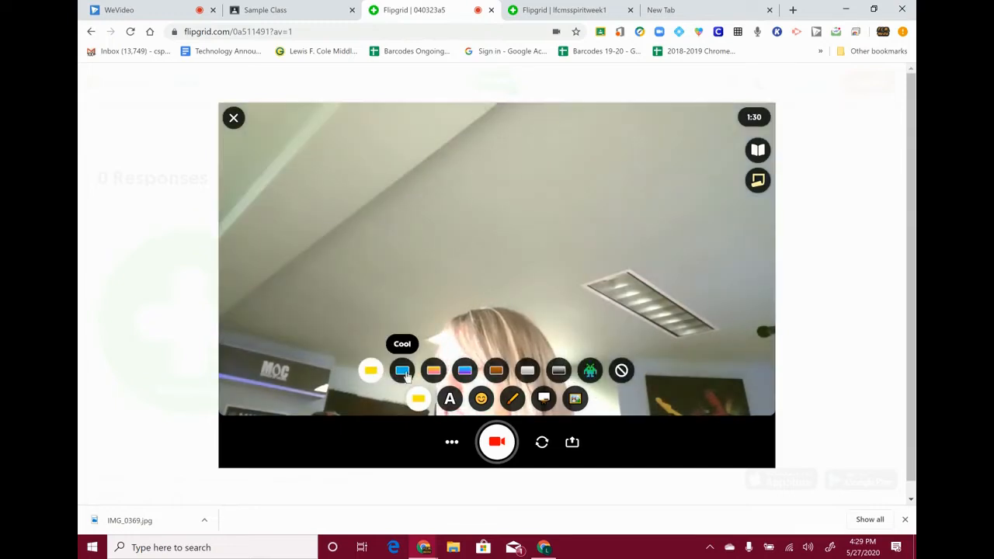
click(402, 370)
click(433, 371)
click(464, 370)
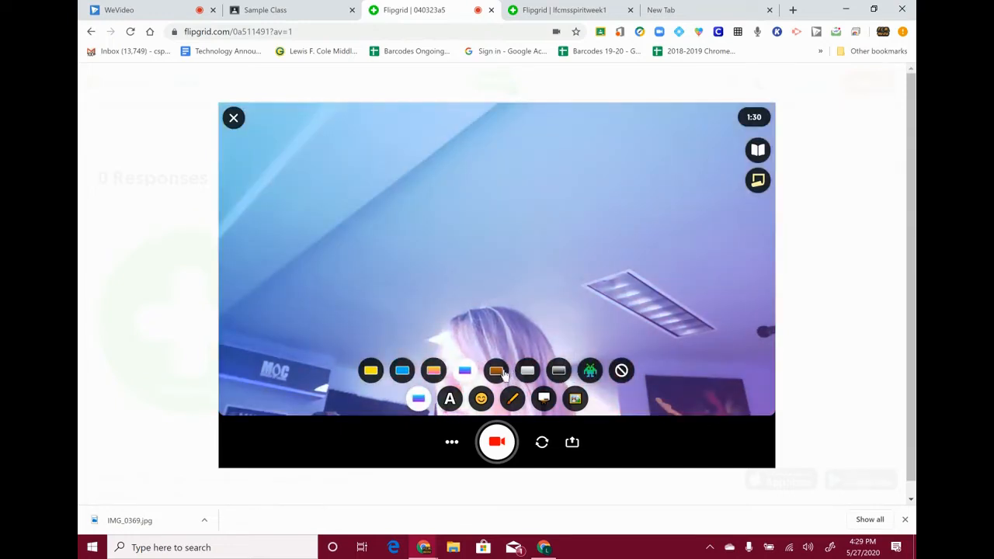
click(495, 370)
click(527, 371)
click(559, 370)
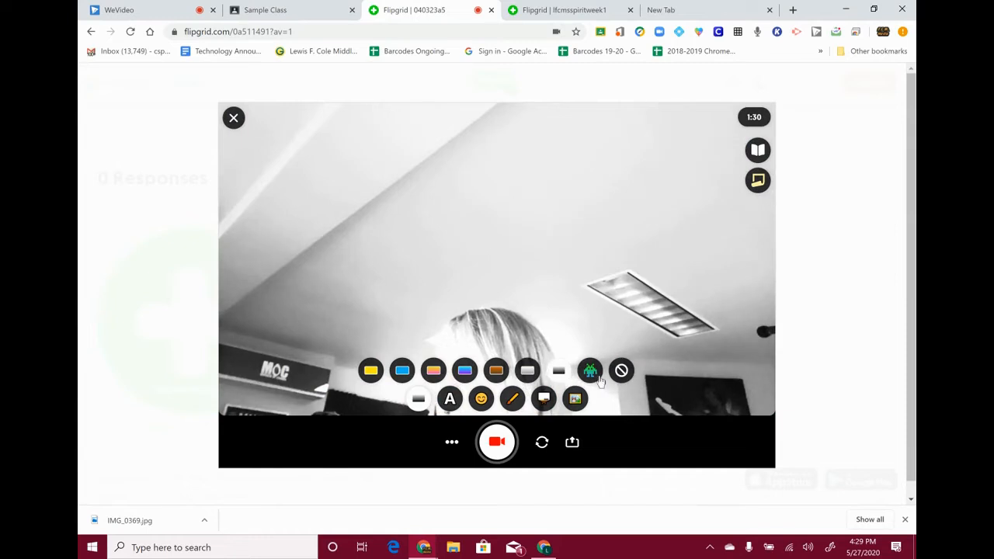
click(590, 373)
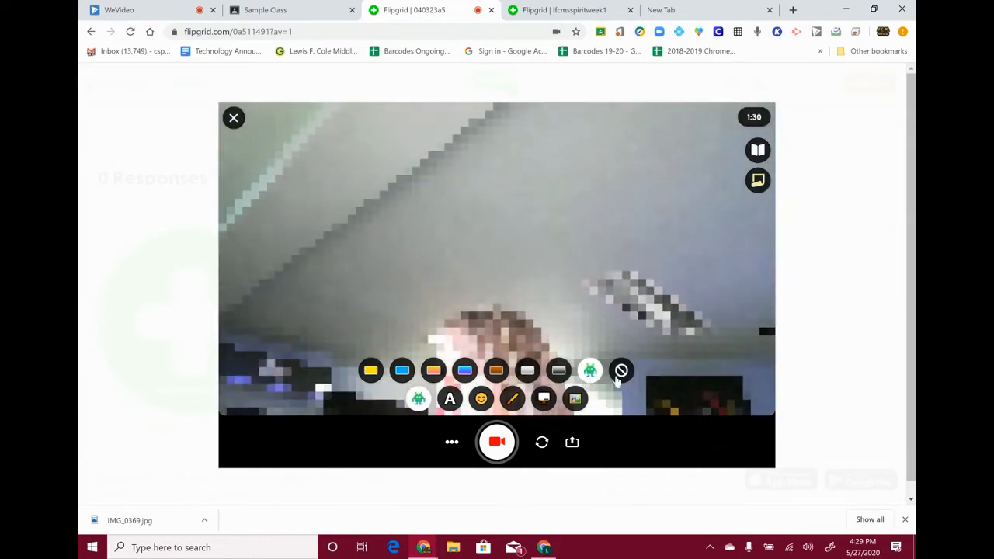
click(622, 372)
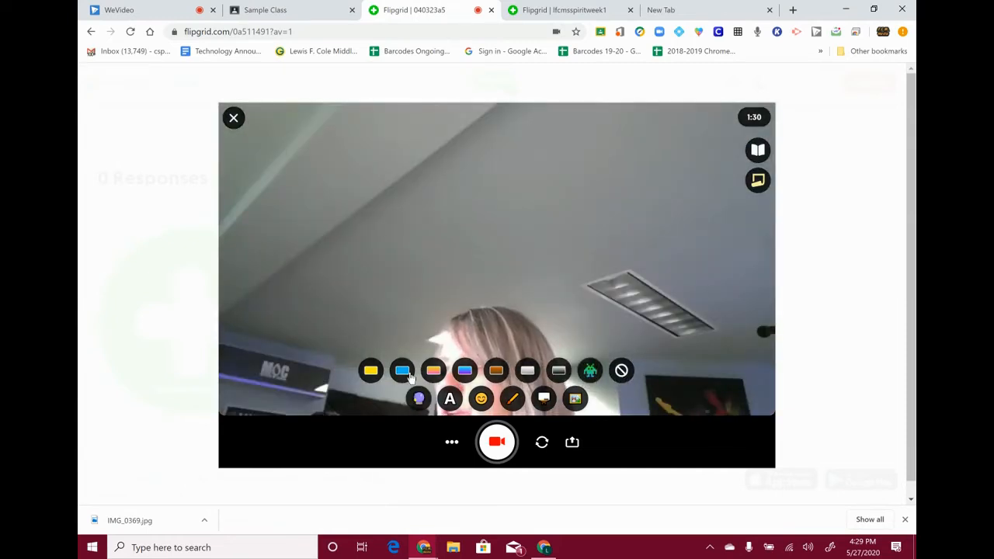
click(407, 374)
click(371, 372)
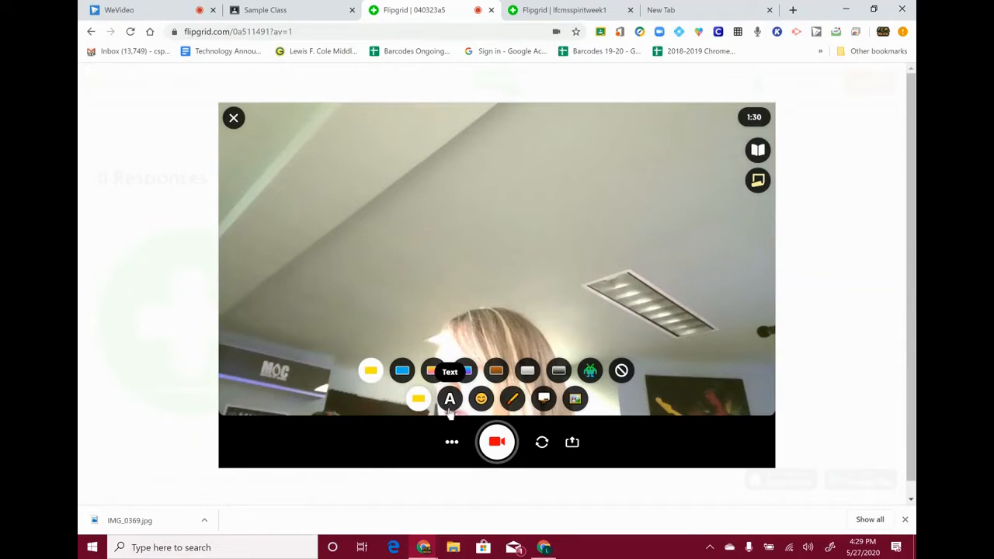
- Bring up the Aa text style choices, trying the purple style
click(449, 400)
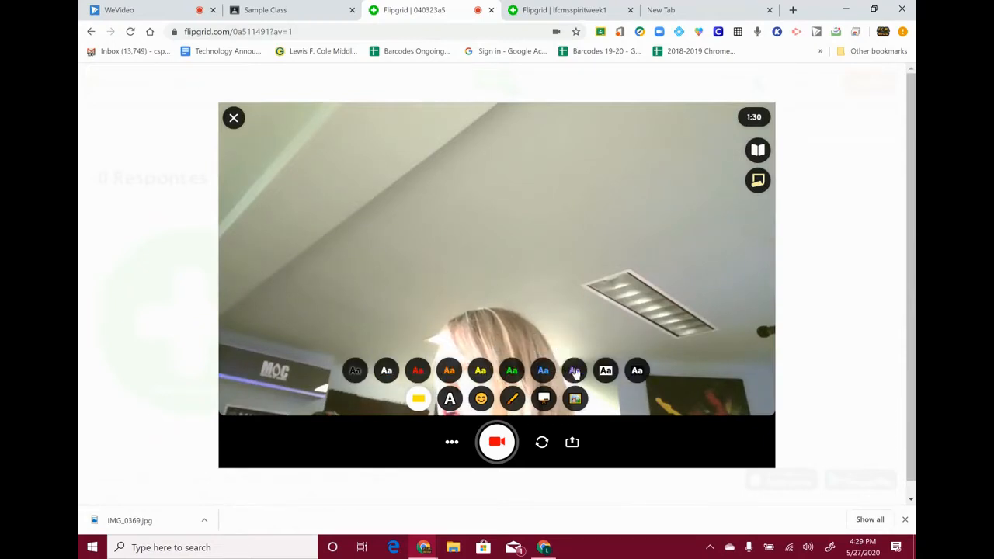
click(574, 373)
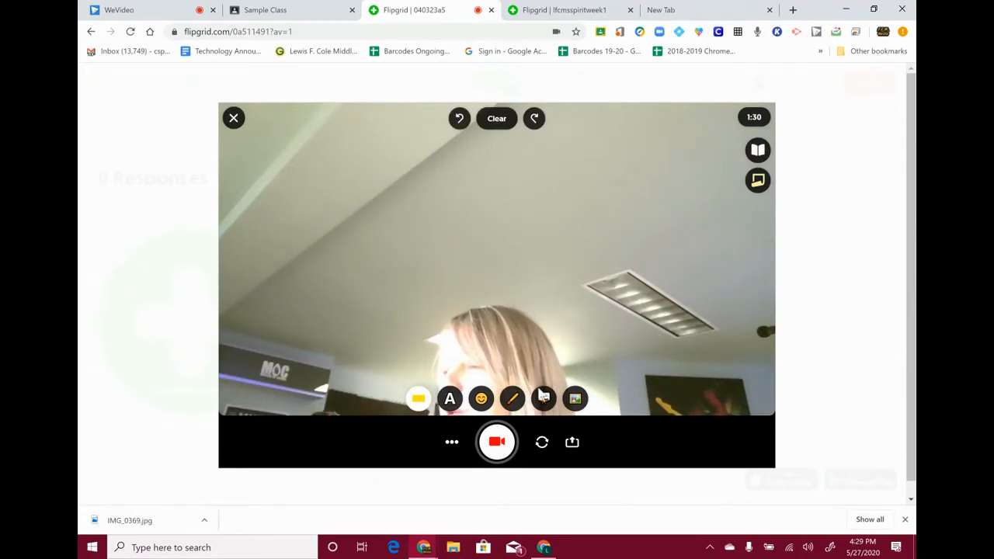
click(450, 401)
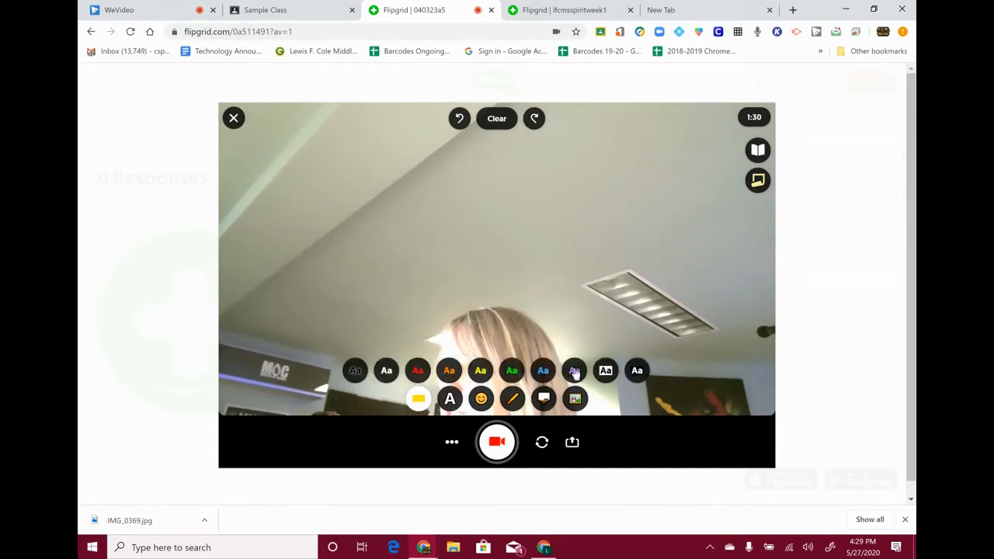
- Type the purple caption 'Welcome to Spirit Week!' and resize it across the top centre
click(575, 371)
text(Welcom)
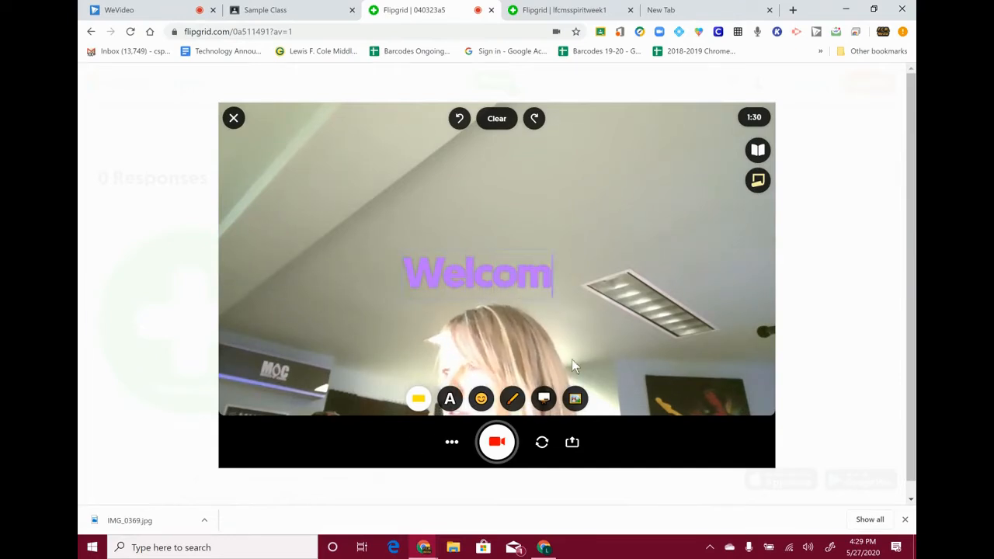
text(e to Spi)
text(roi)
key(BackSpace)
text(oit)
key(BackSpace)
key(BackSpace)
key(BackSpace)
text(it We)
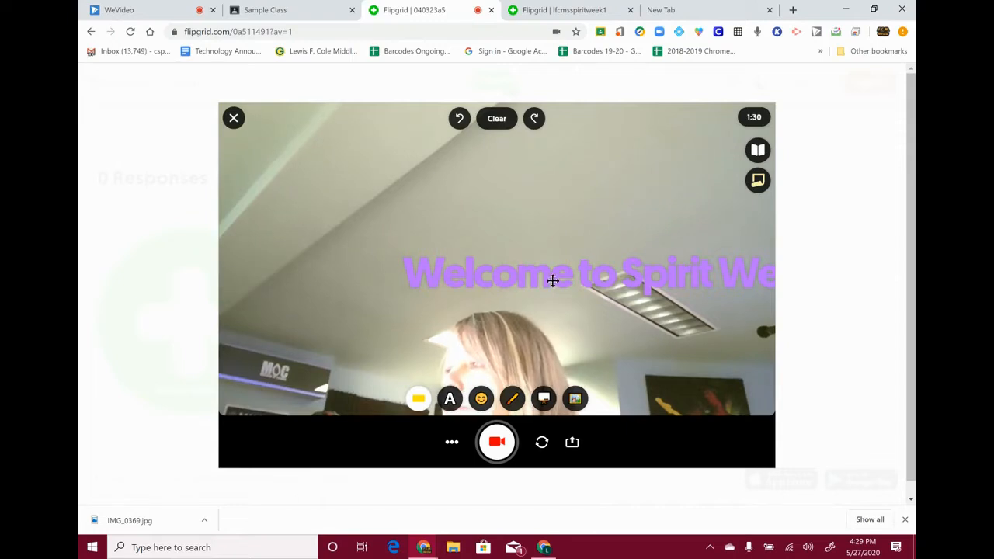
drag(551, 277, 552, 190)
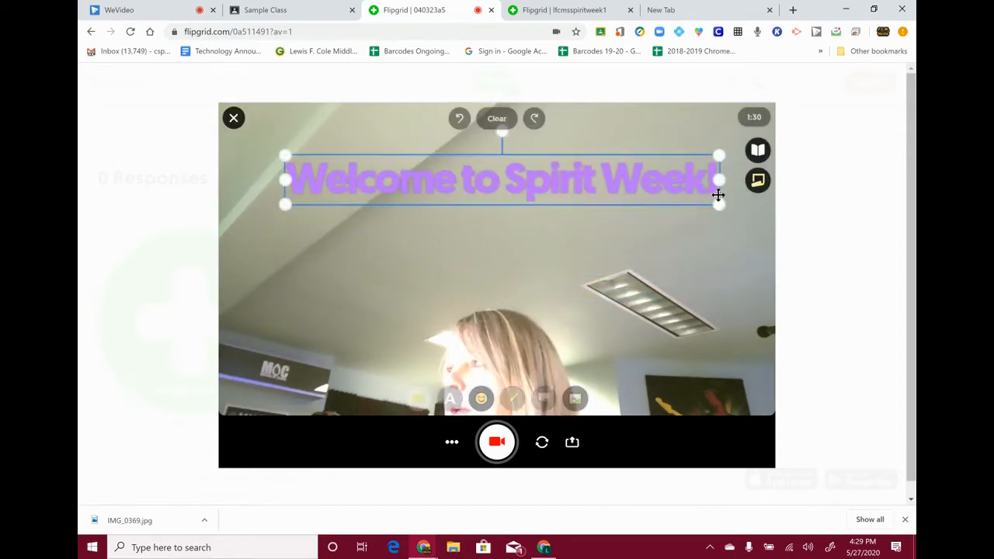
drag(694, 223, 575, 174)
drag(492, 167, 554, 153)
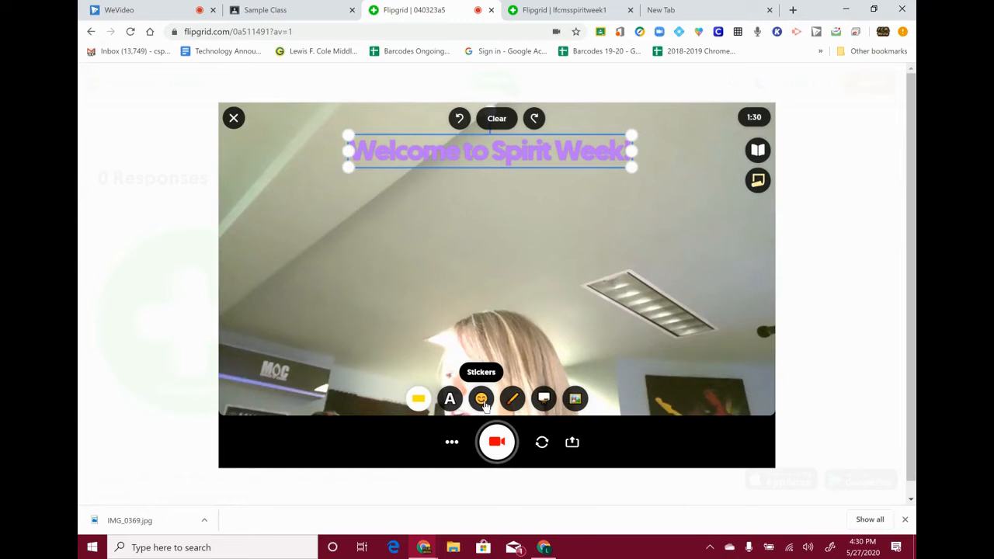
- Add the 2020 reaction sticker, tilted at the top-left beside the caption
click(482, 399)
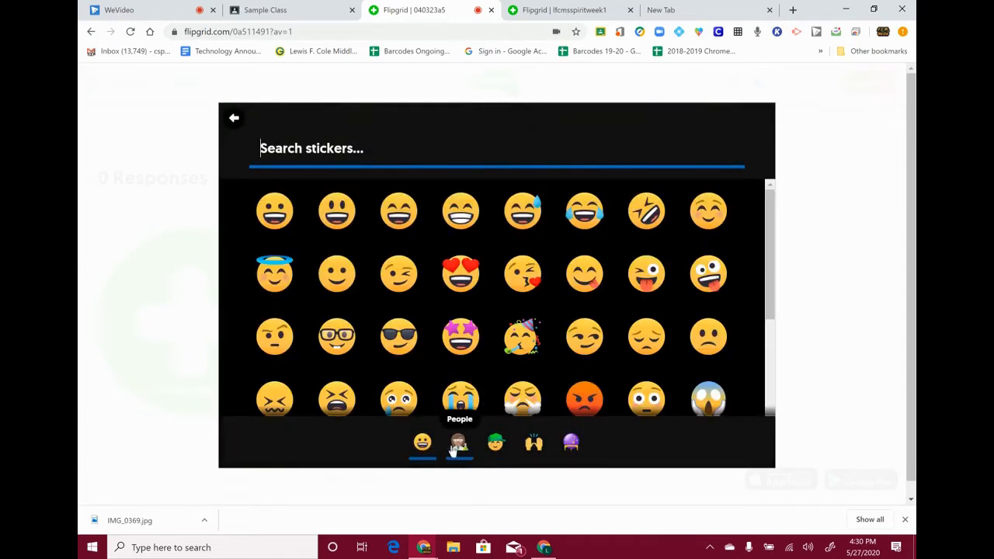
click(572, 444)
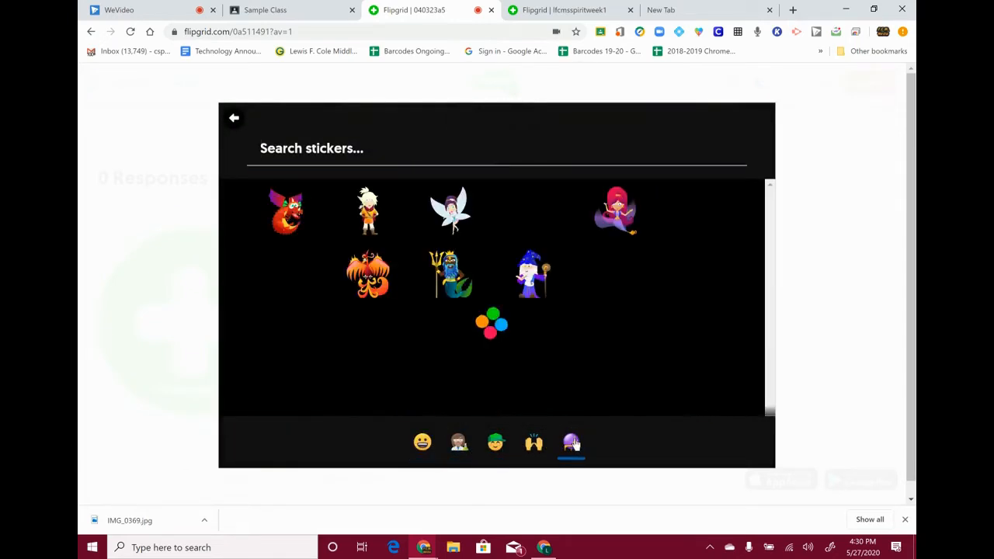
click(534, 449)
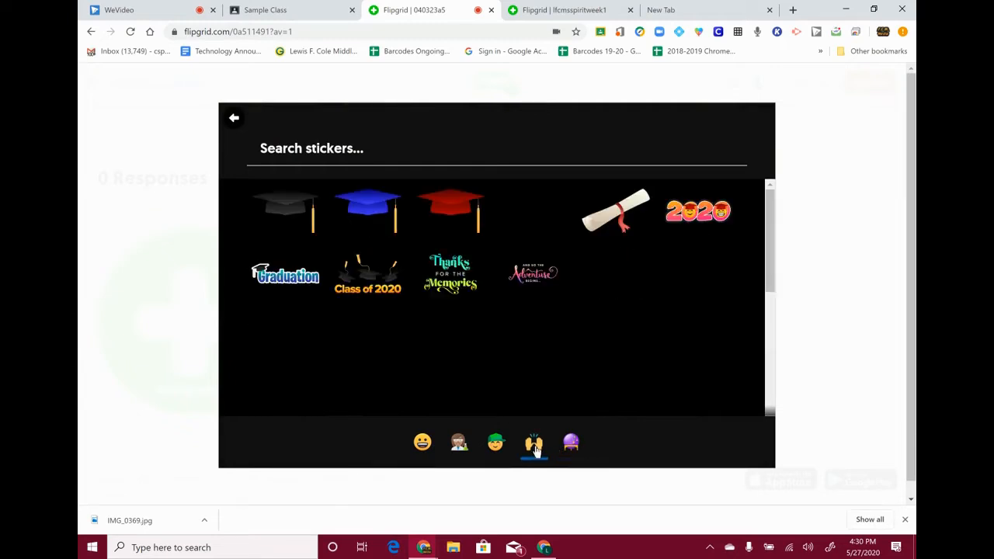
scroll(509, 442, down, 1)
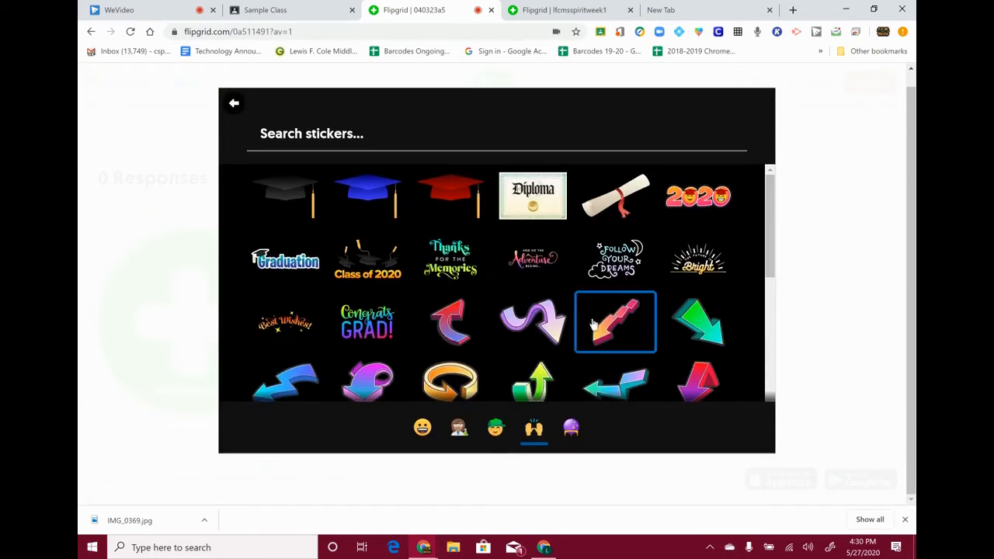
scroll(610, 326, down, 4)
scroll(699, 233, up, 3)
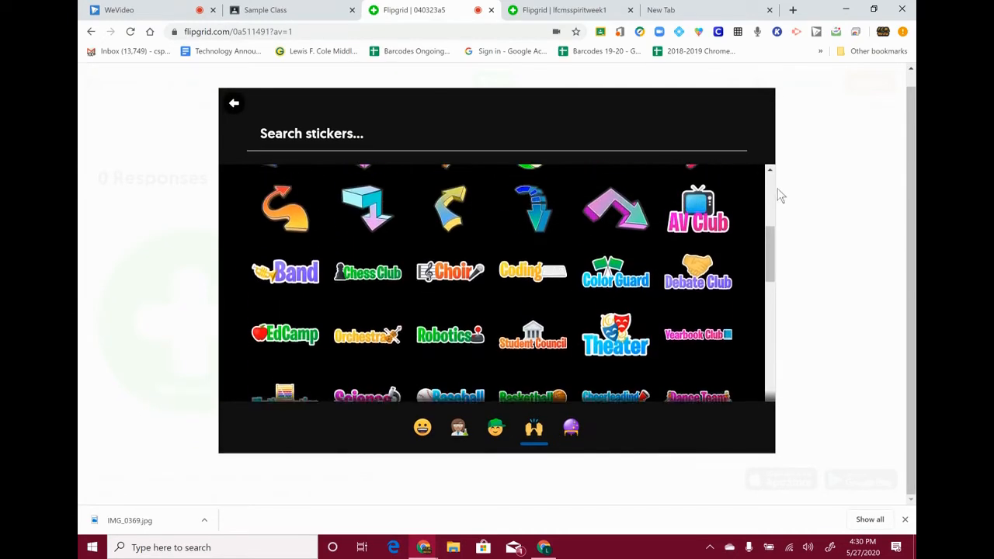
scroll(718, 206, up, 2)
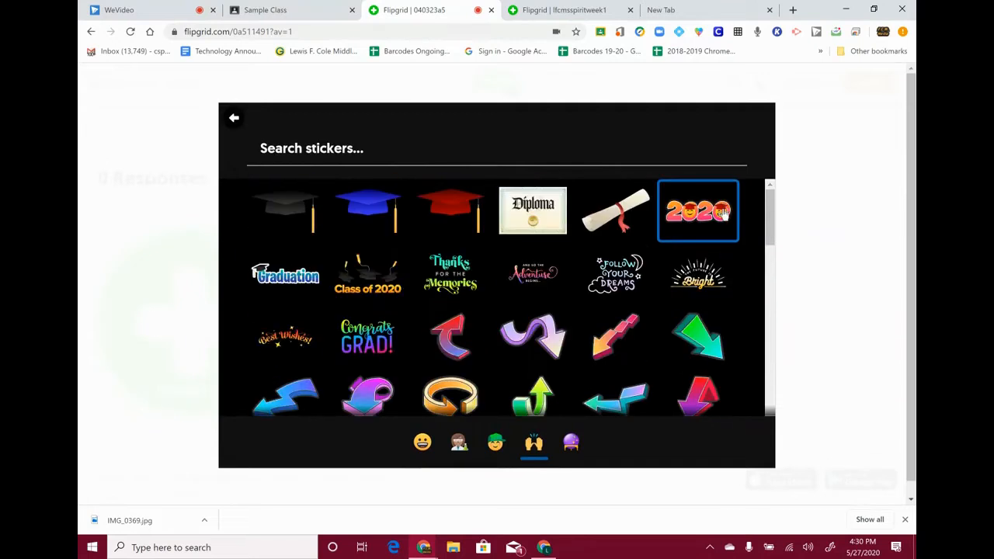
click(723, 210)
drag(505, 268, 316, 203)
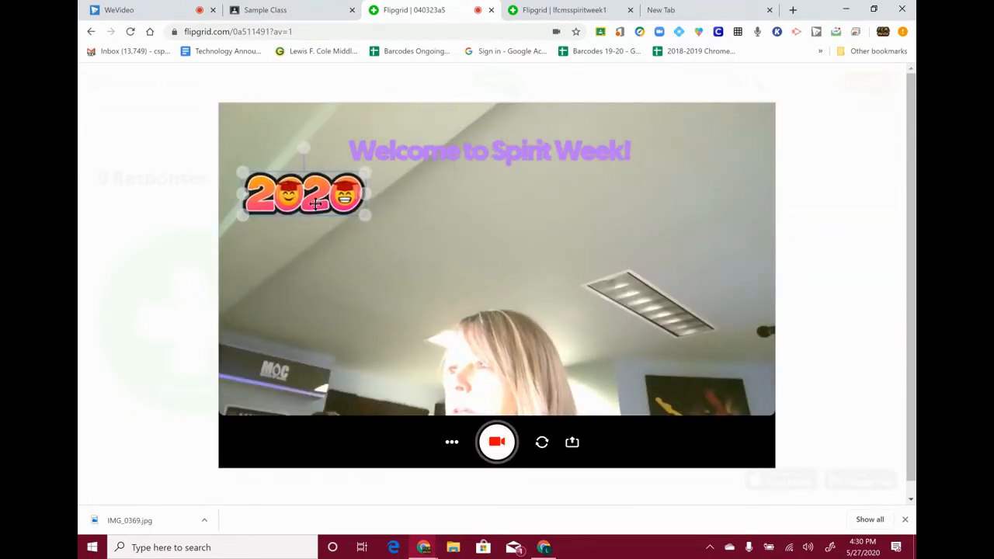
drag(304, 148, 281, 153)
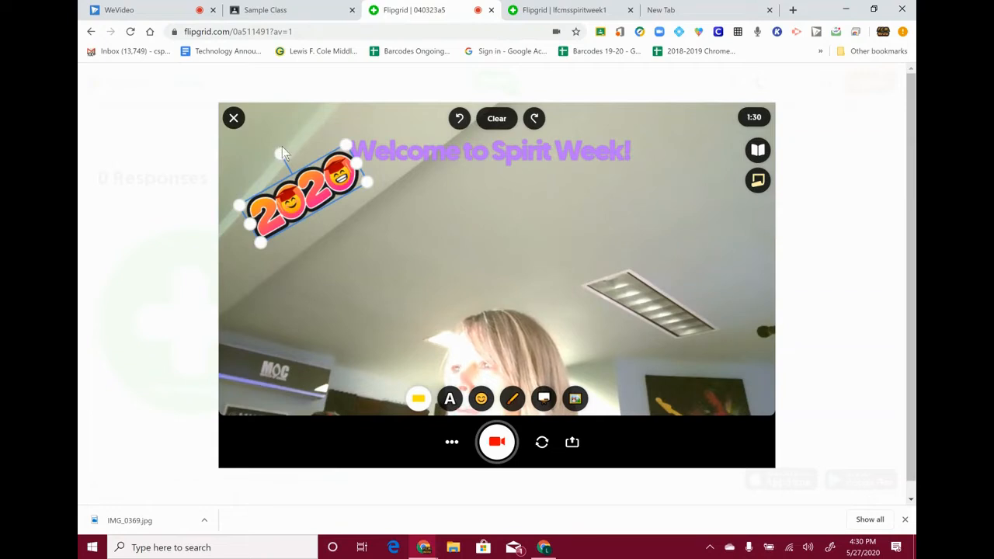
drag(325, 188, 307, 171)
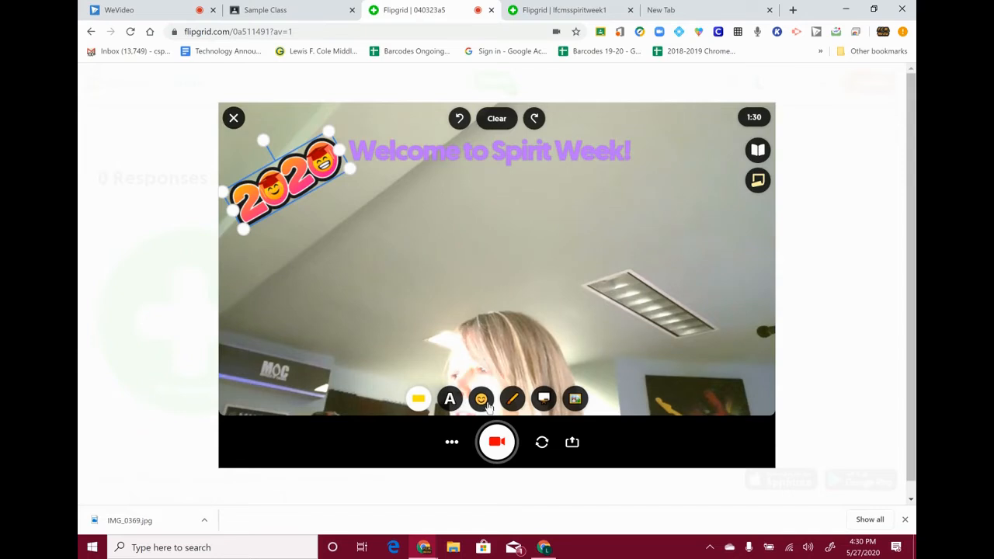
- Add a heart sunglasses sticker near the bottom and shrink it
click(482, 400)
click(494, 448)
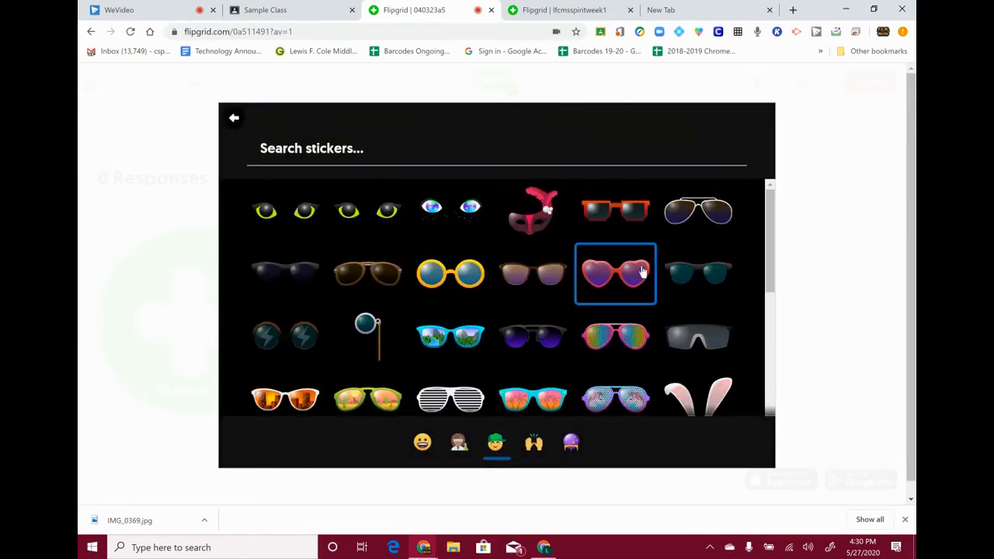
click(640, 269)
drag(543, 270, 518, 378)
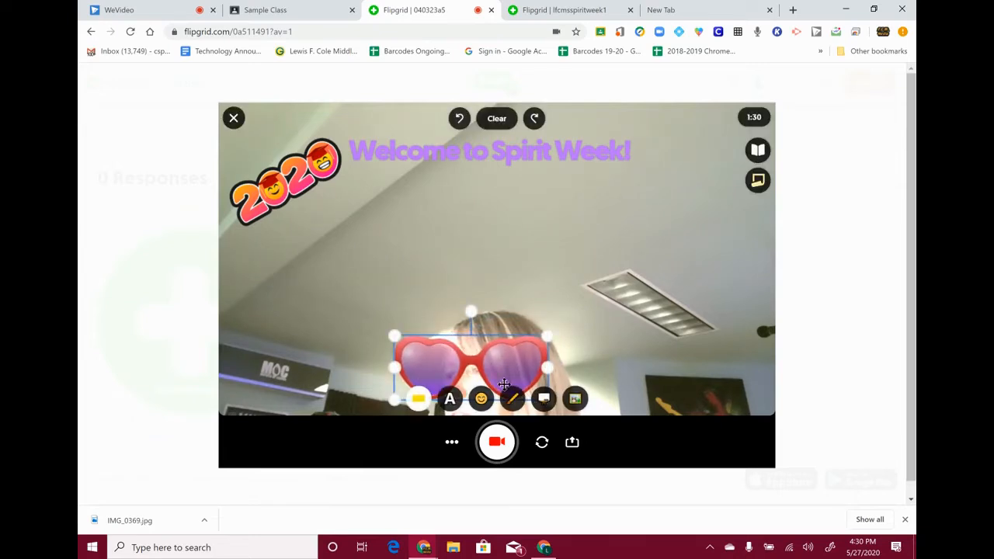
click(534, 354)
drag(545, 335, 504, 364)
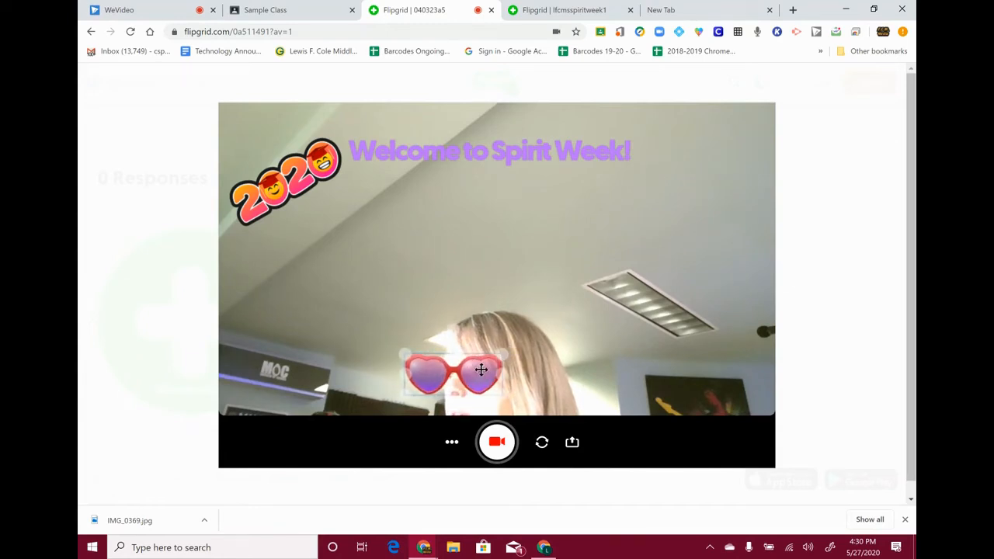
drag(500, 354, 479, 373)
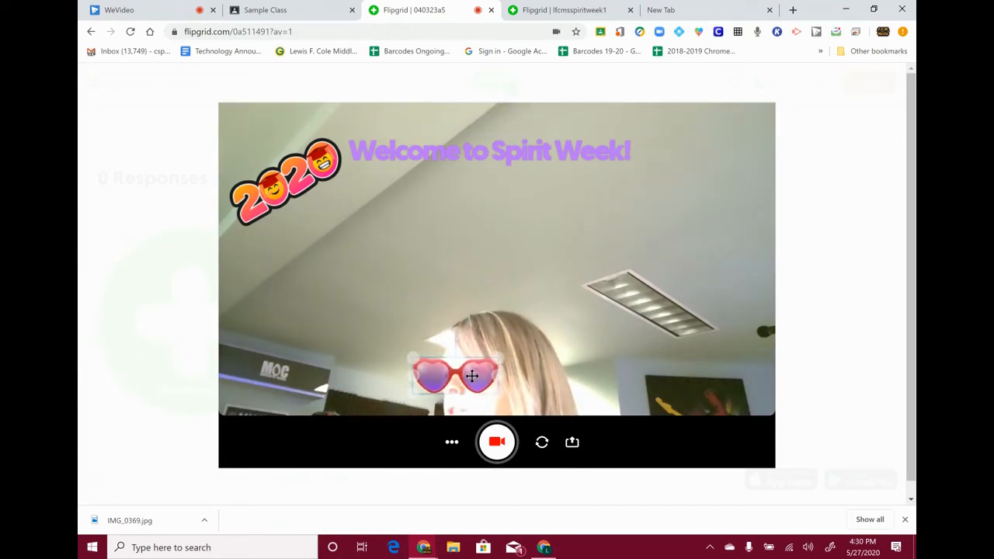
mouse_move(471, 381)
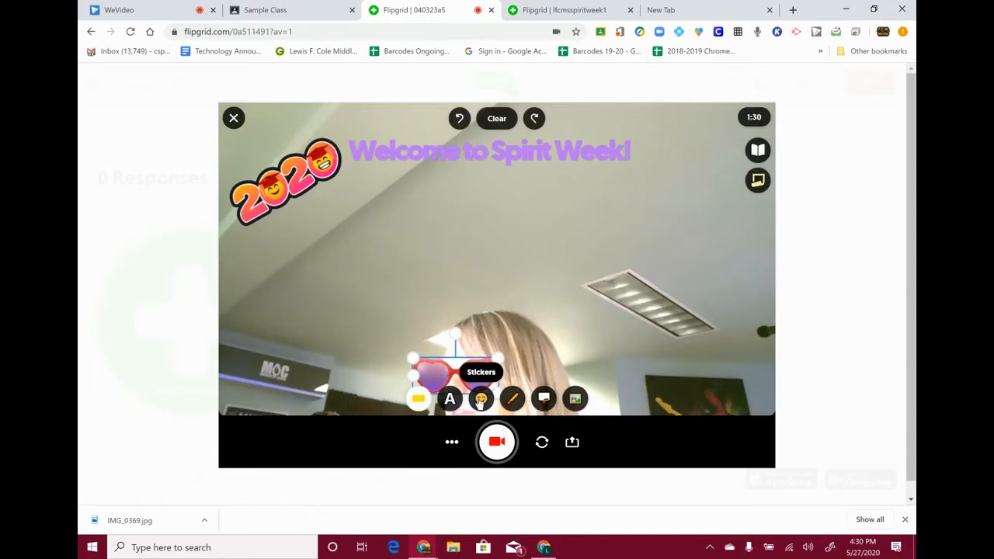
- Add the blonde People face sticker and place the heart sunglasses over its eyes
click(481, 399)
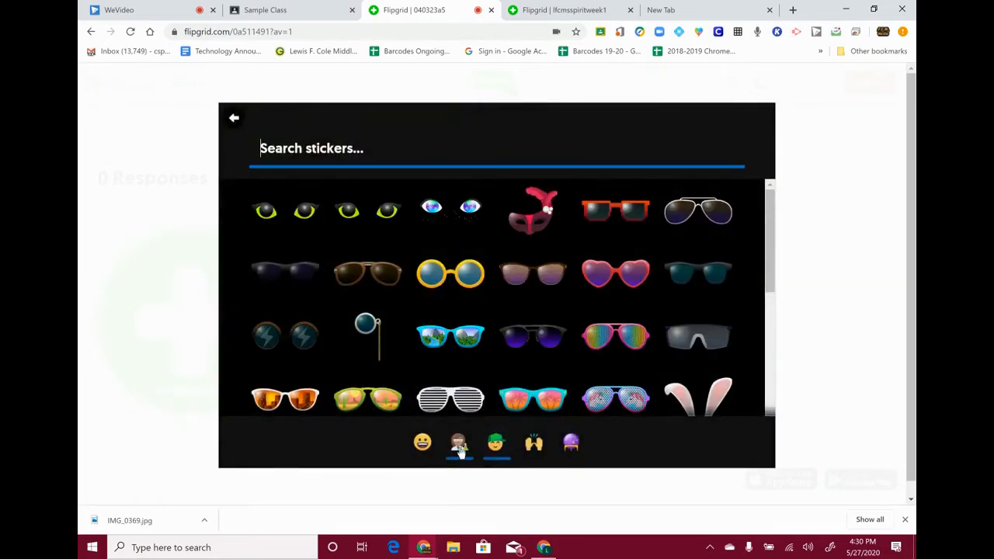
click(458, 449)
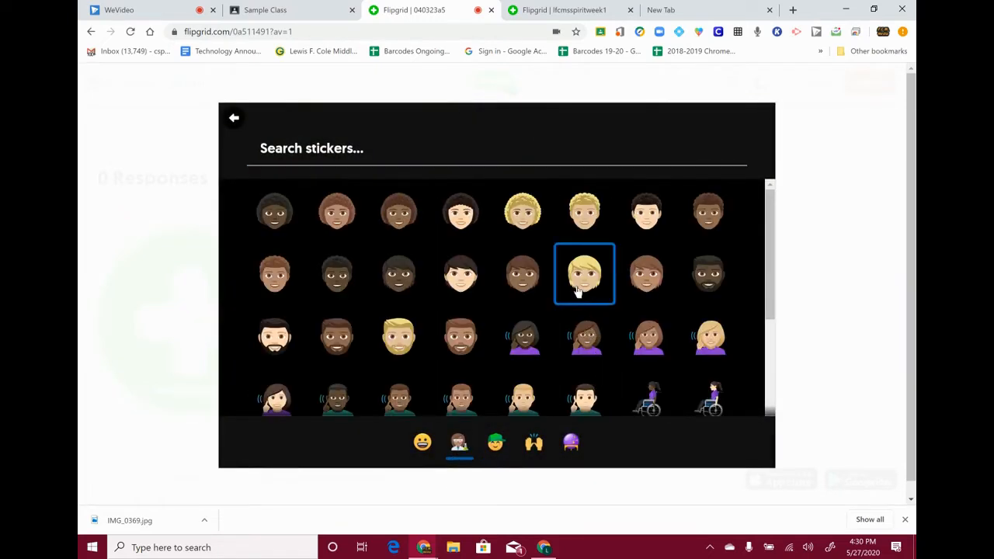
click(578, 289)
drag(503, 263, 534, 414)
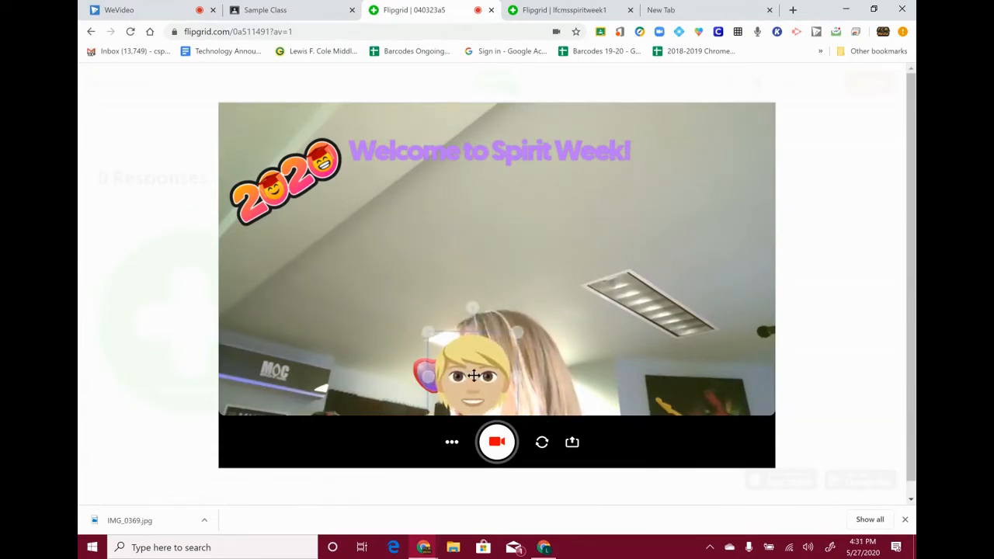
click(422, 375)
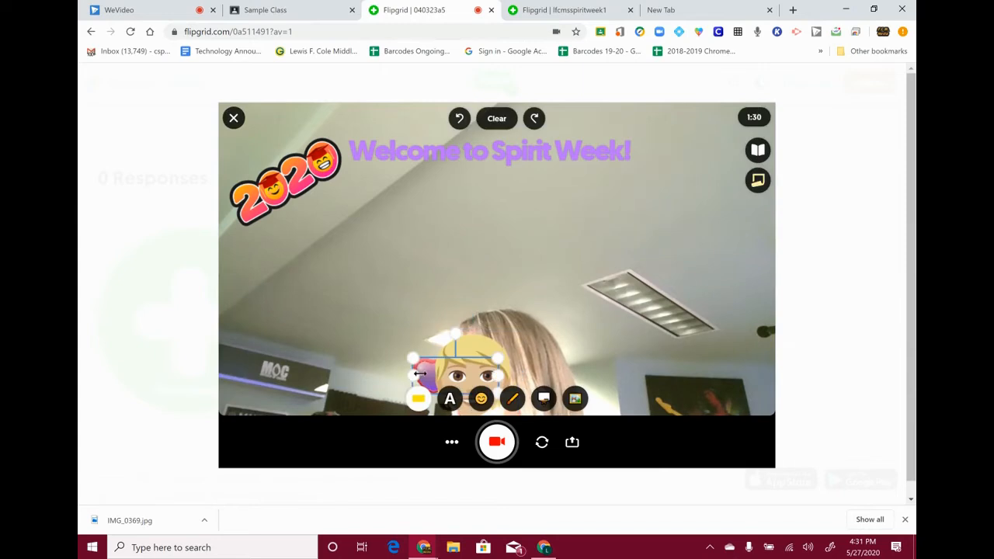
drag(424, 362, 446, 367)
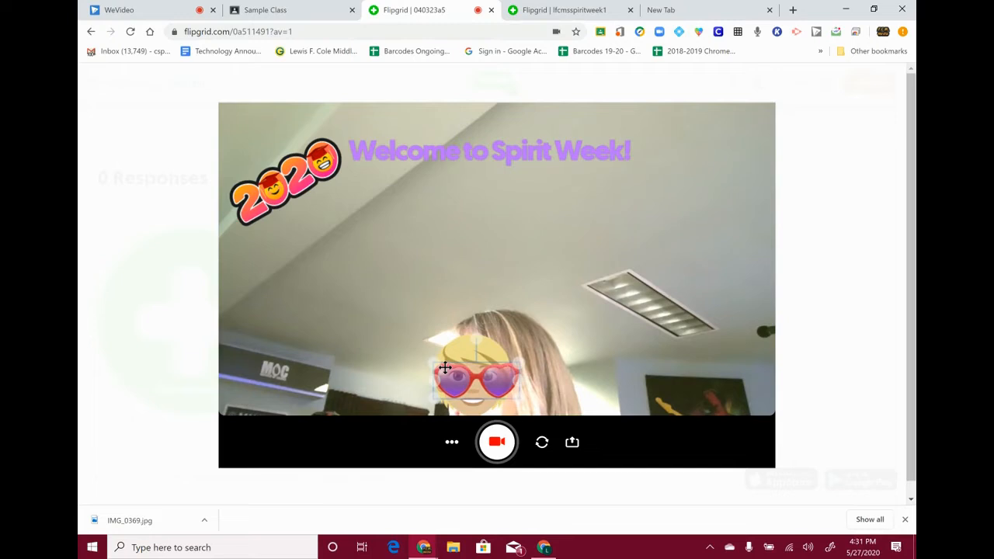
drag(444, 367, 447, 369)
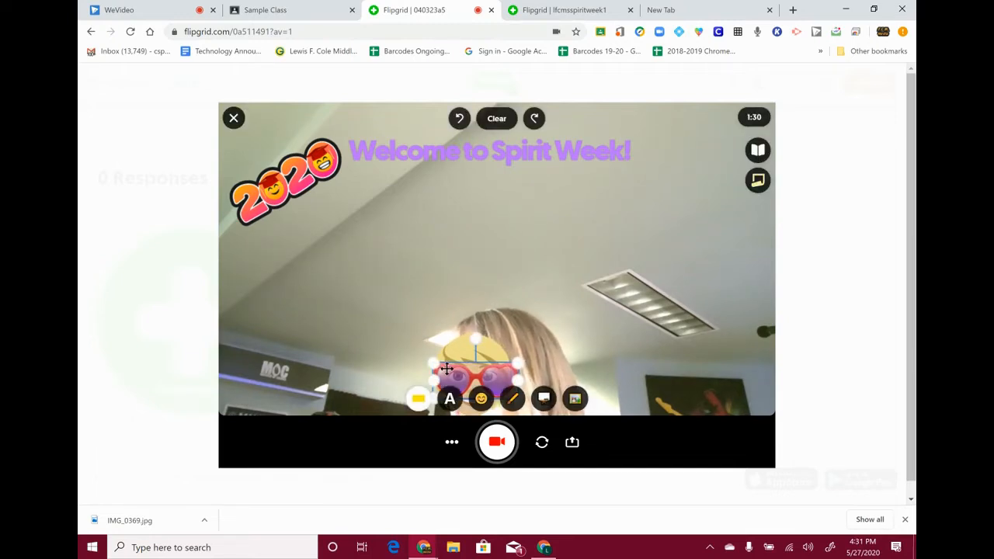
- Draw an orange 'Hi!' freehand on the right side of the video
click(511, 400)
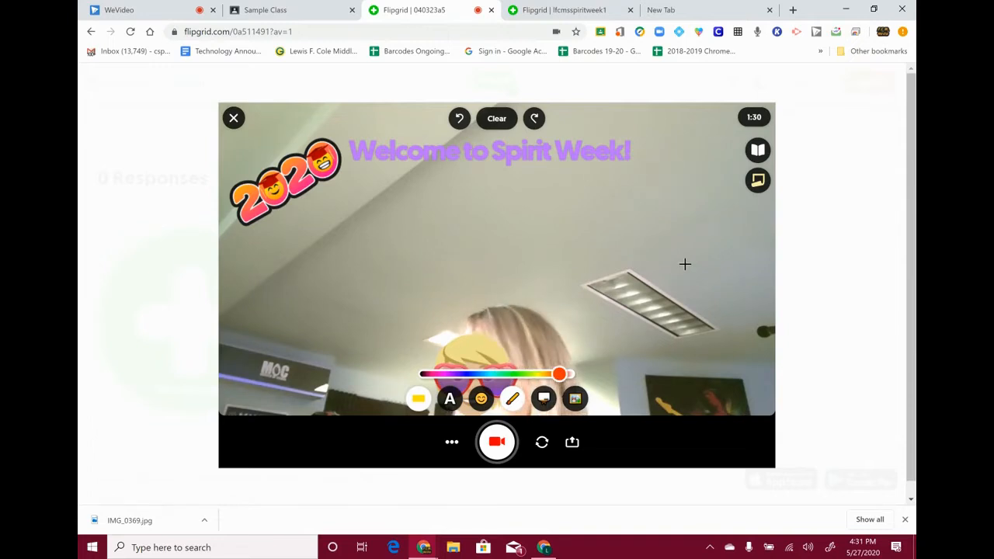
drag(579, 208, 617, 305)
mouse_move(619, 208)
mouse_down()
mouse_move(661, 277)
mouse_move(660, 248)
mouse_move(676, 272)
mouse_up()
click(655, 214)
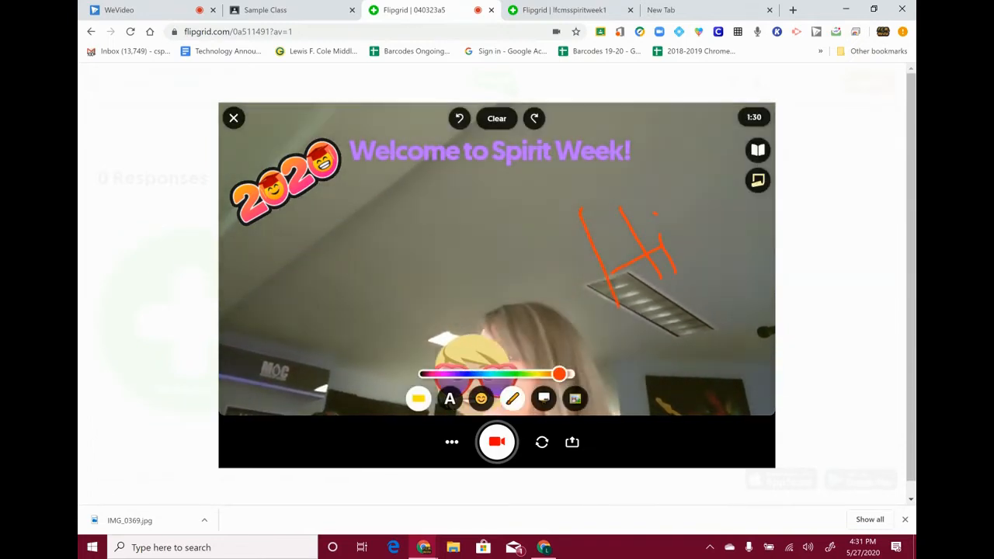
drag(685, 177, 704, 247)
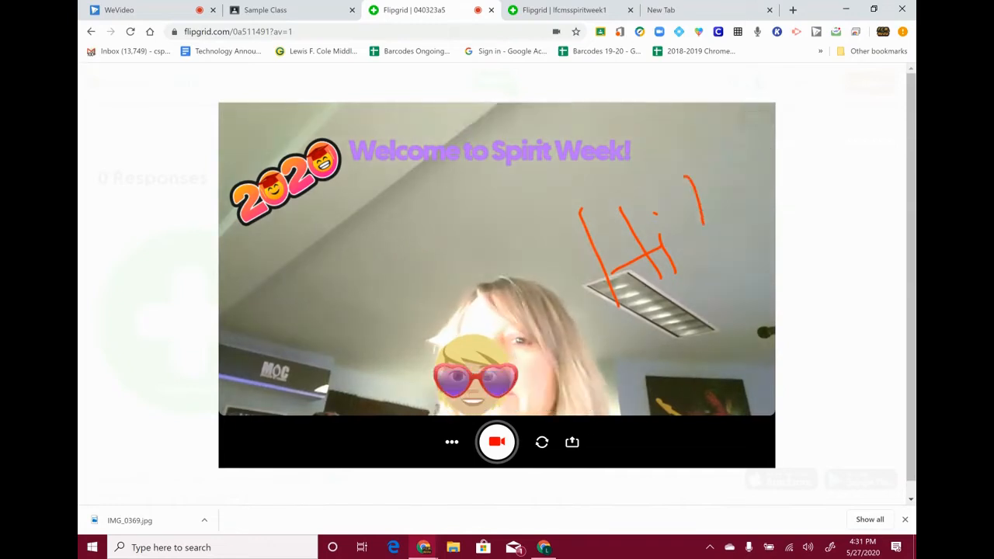
click(716, 294)
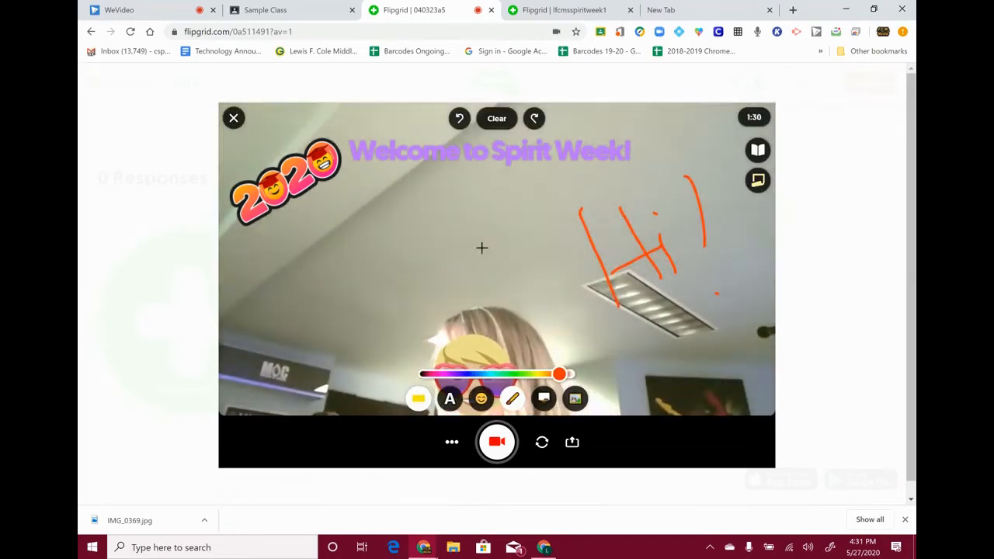
click(545, 406)
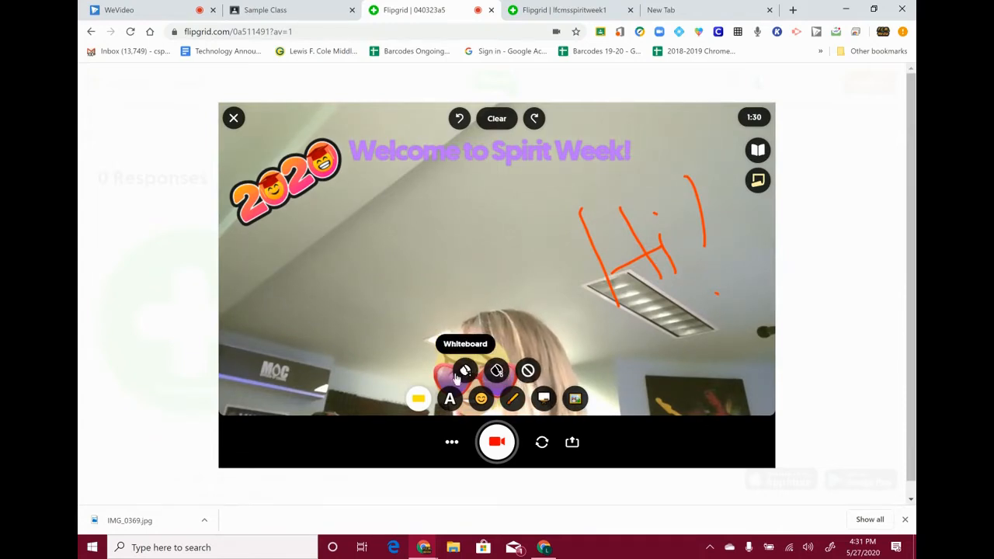
- Cover the camera with a whiteboard, briefly look at the eraser and photo sticker options, then return to the pen
click(465, 371)
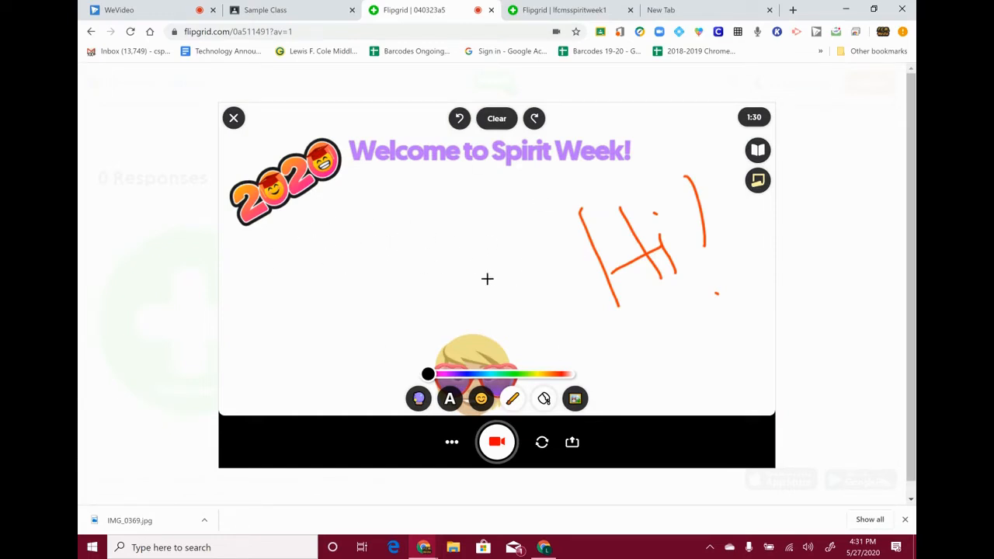
click(545, 399)
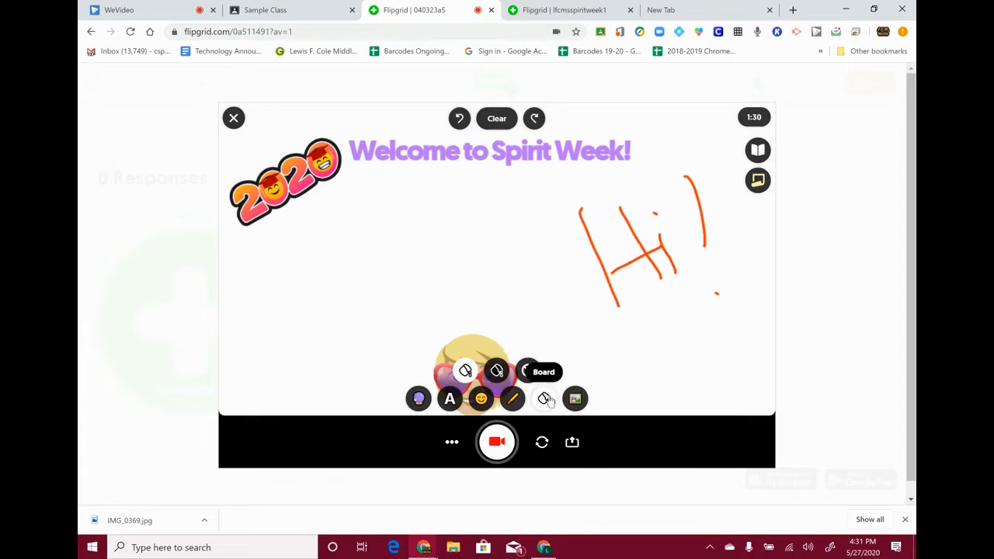
click(575, 400)
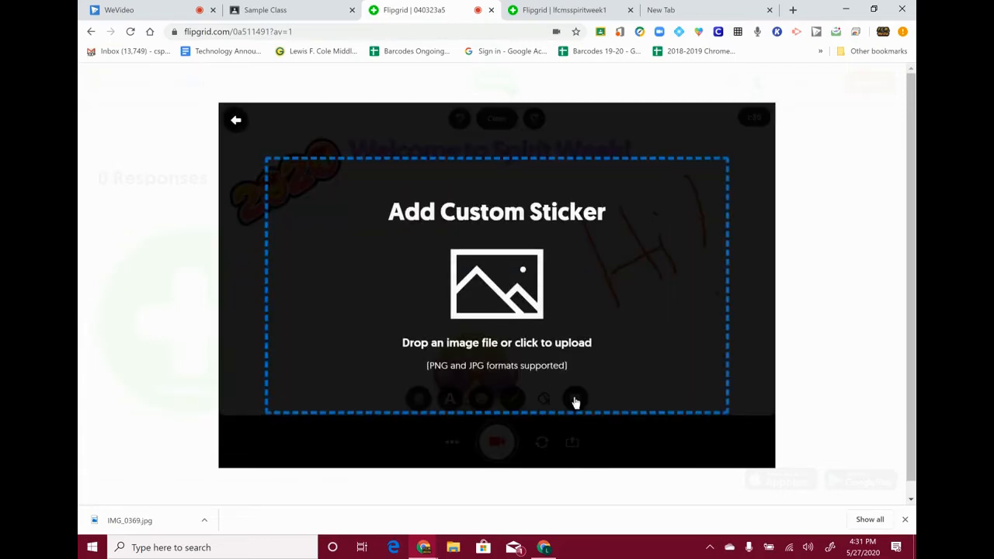
click(236, 121)
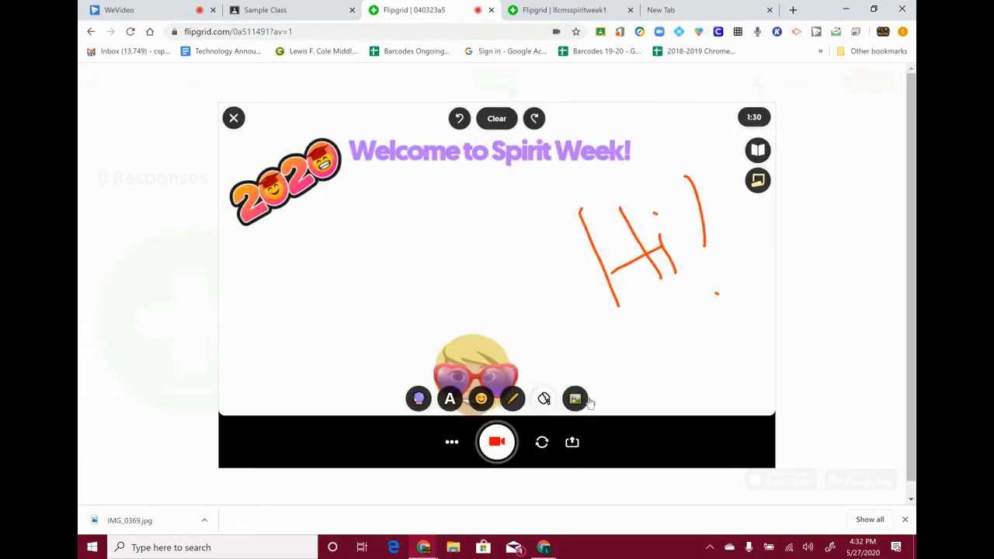
click(512, 400)
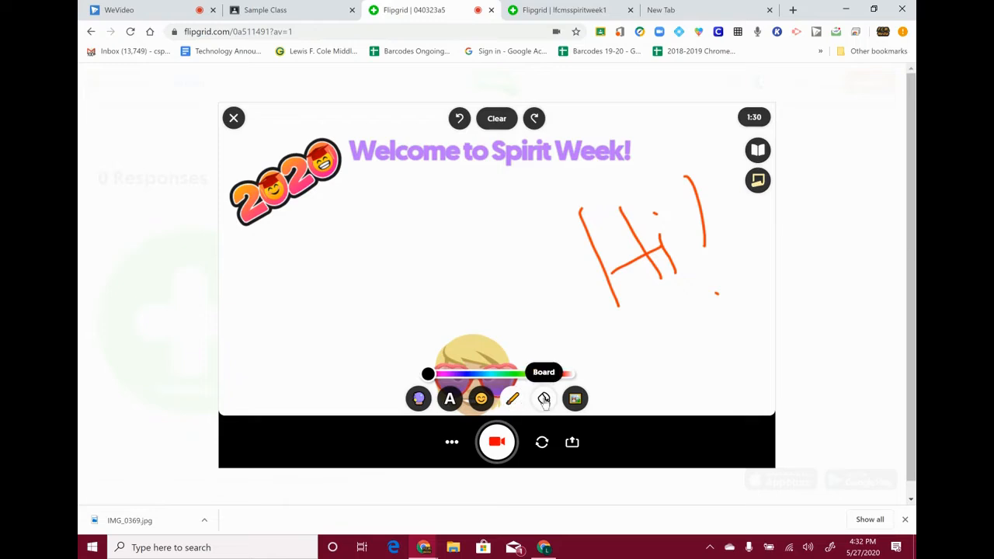
- Switch the board background between whiteboard and none, ending with the live camera behind the decorations
click(546, 399)
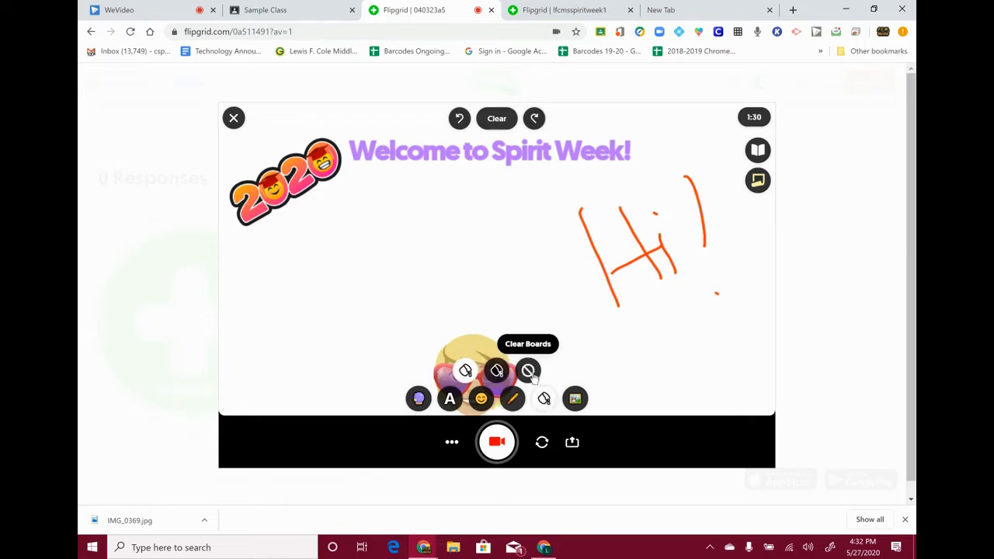
click(463, 371)
click(544, 399)
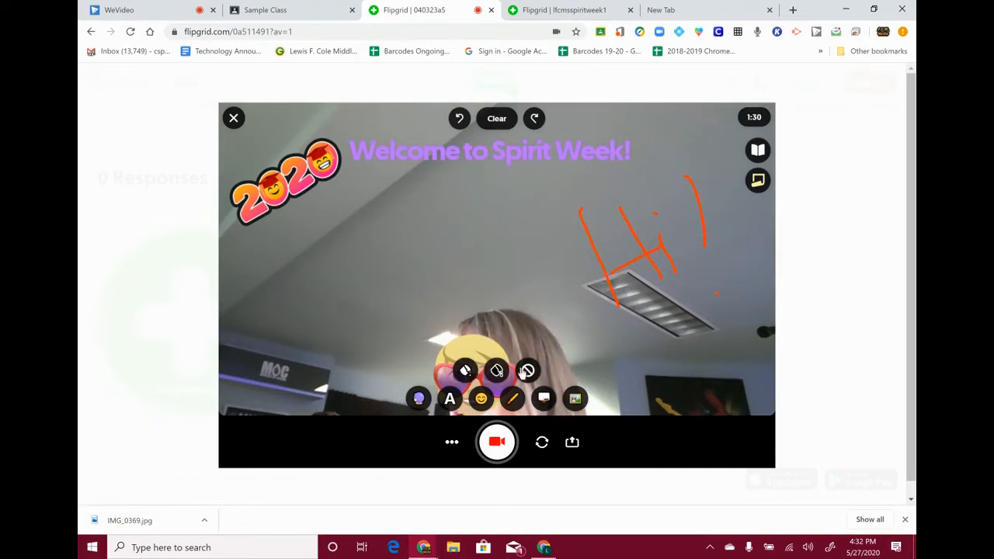
click(465, 371)
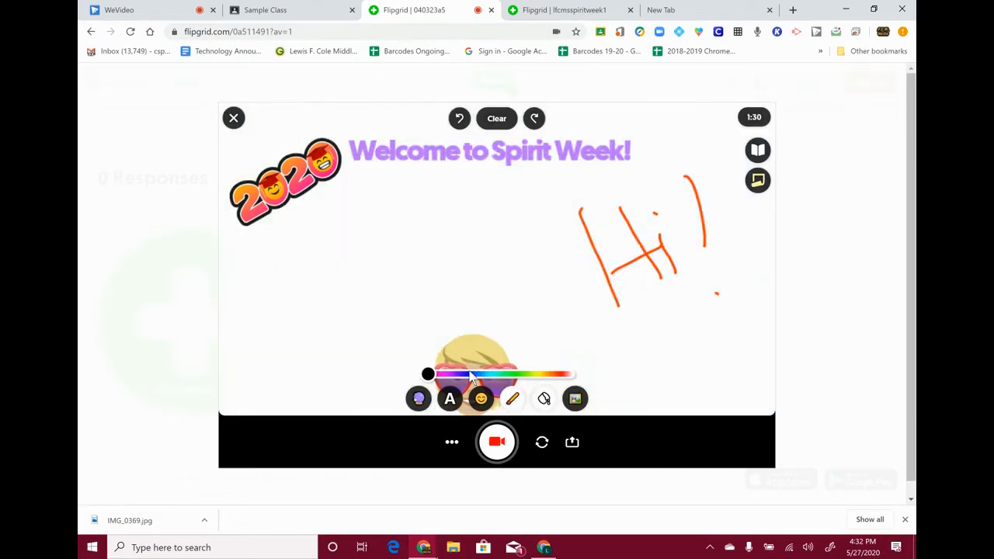
click(544, 400)
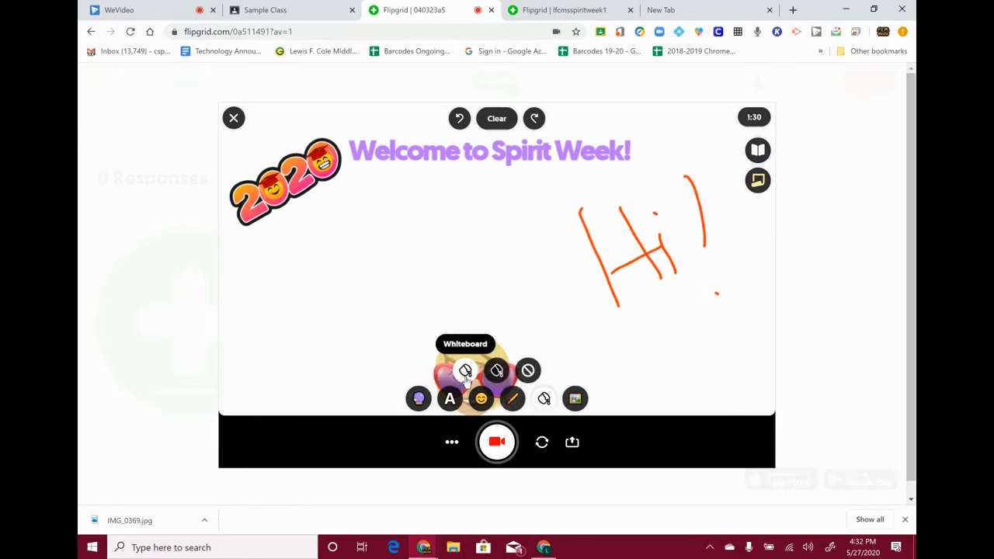
click(465, 373)
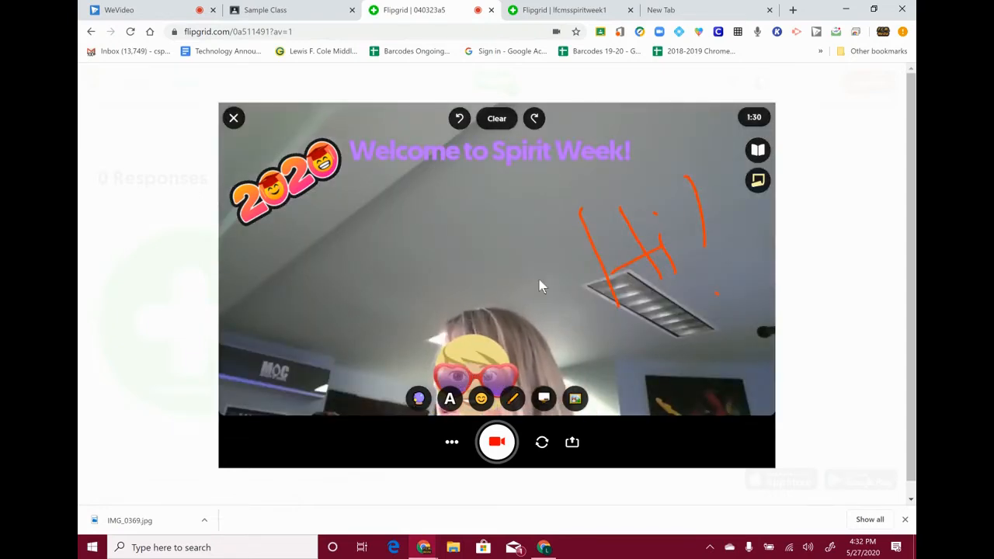
click(544, 399)
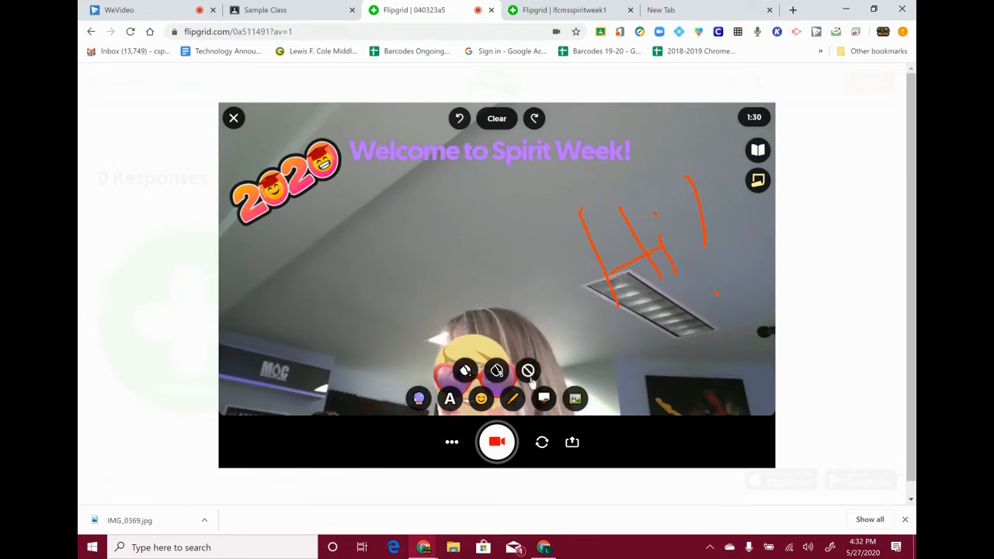
- Upload IMG_0369.jpg from Downloads as a photo sticker, shrink it, and place it below the 2020 sticker
click(546, 400)
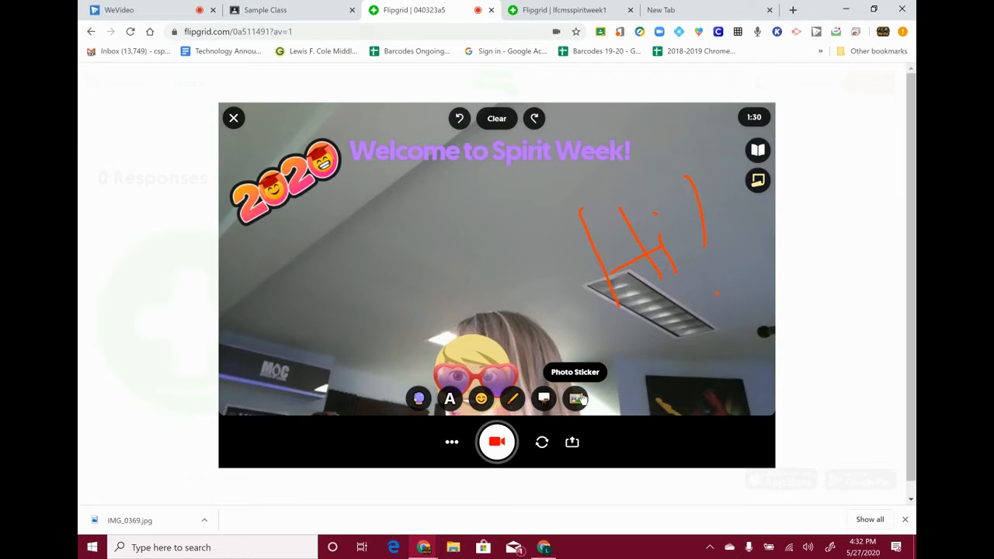
click(577, 400)
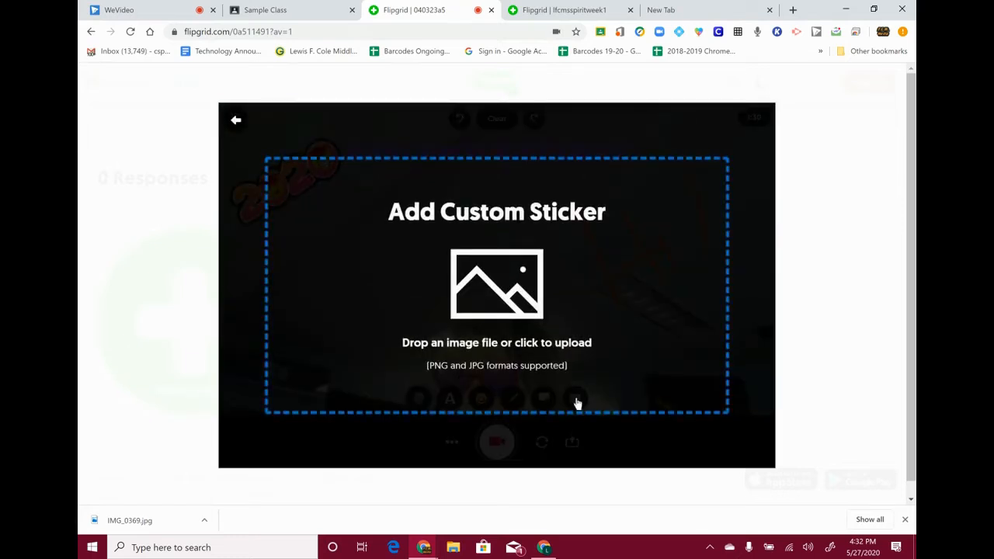
click(496, 327)
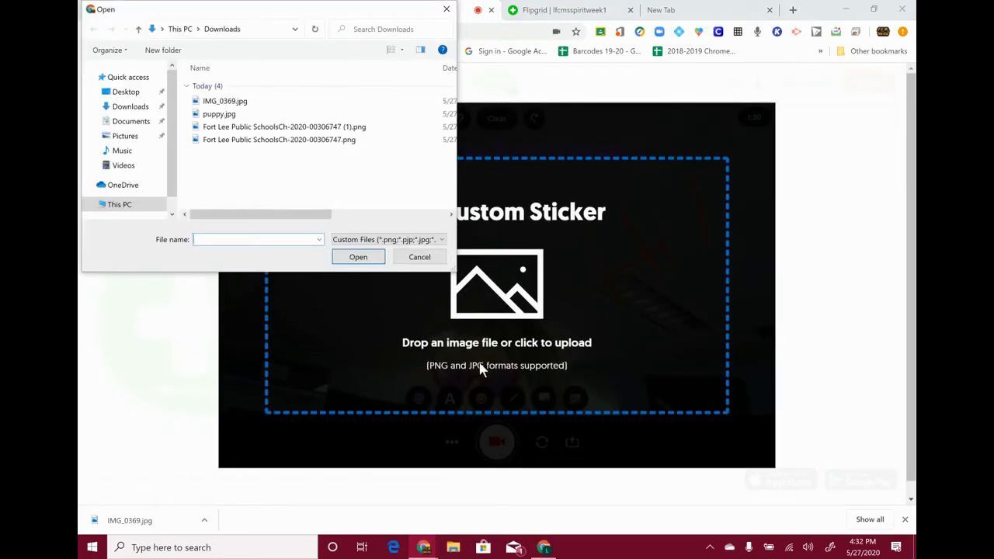
click(225, 100)
click(357, 257)
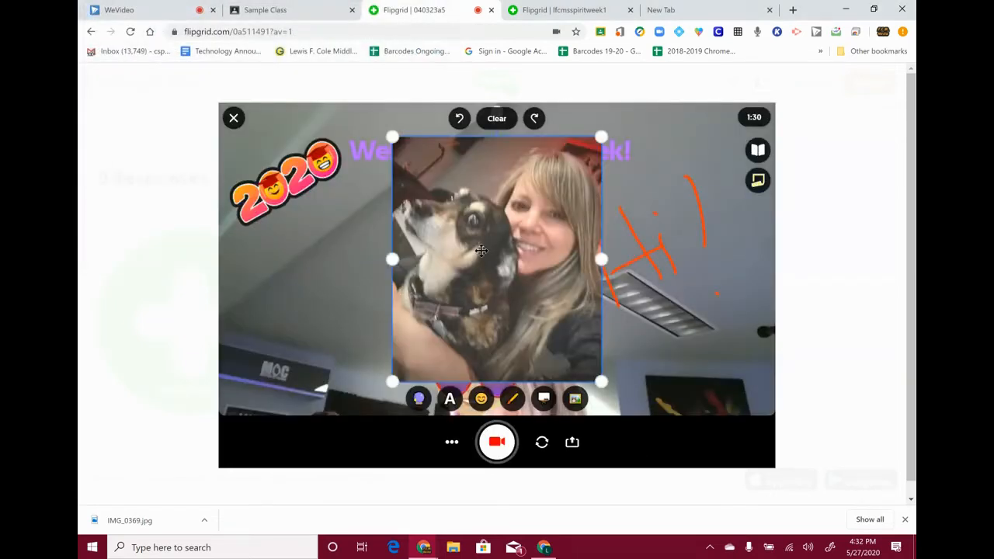
drag(559, 363, 335, 288)
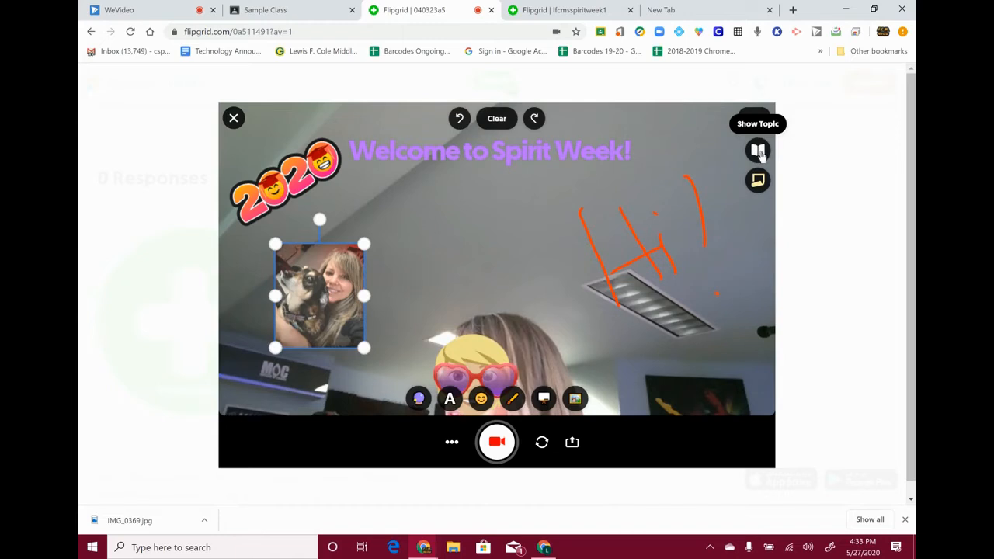
click(758, 150)
scroll(614, 166, down, 1)
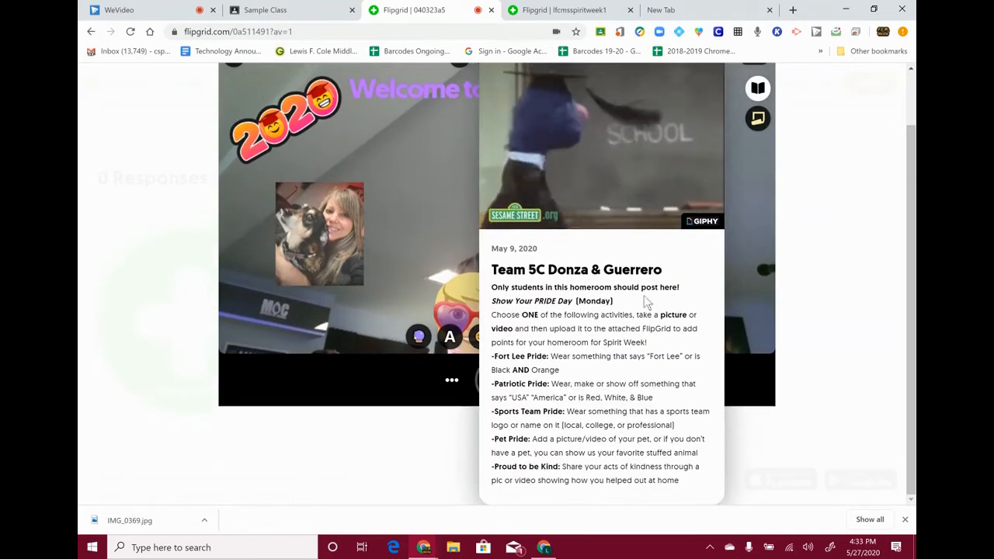
click(291, 11)
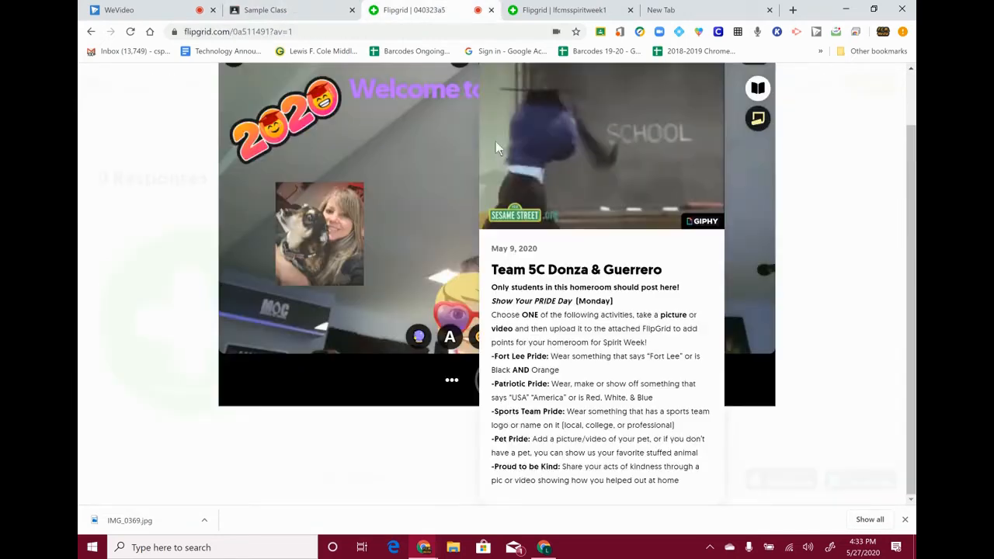
click(412, 10)
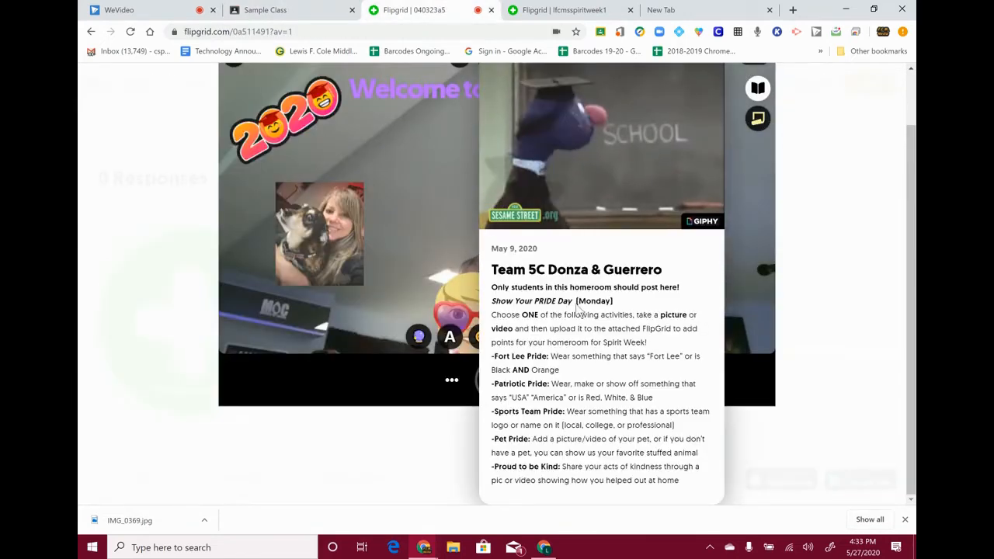
scroll(578, 318, up, 1)
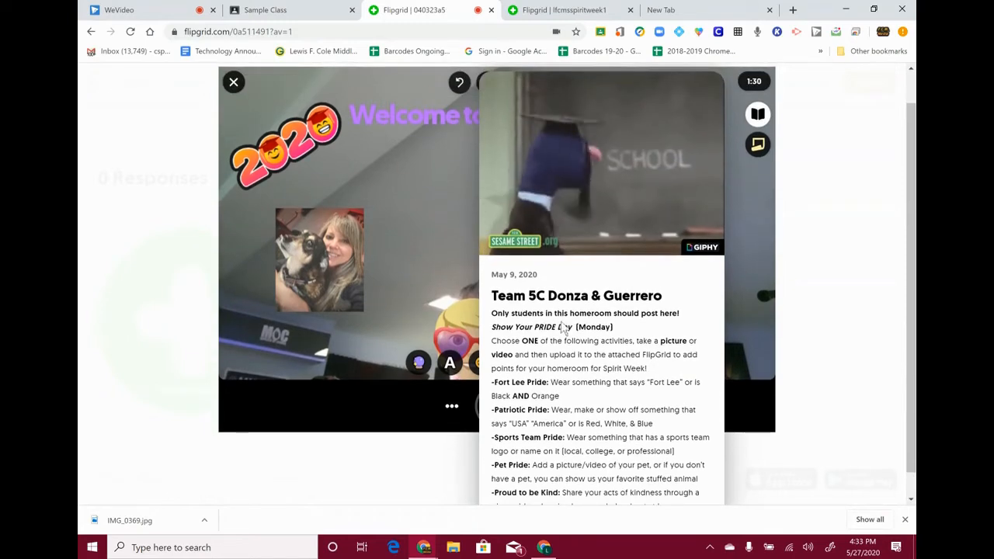
scroll(559, 334, up, 1)
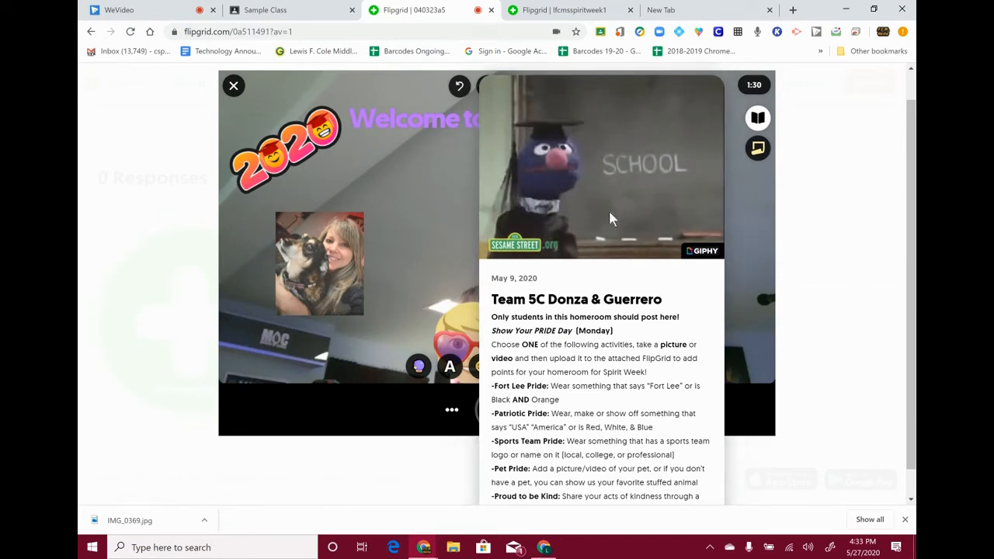
click(758, 118)
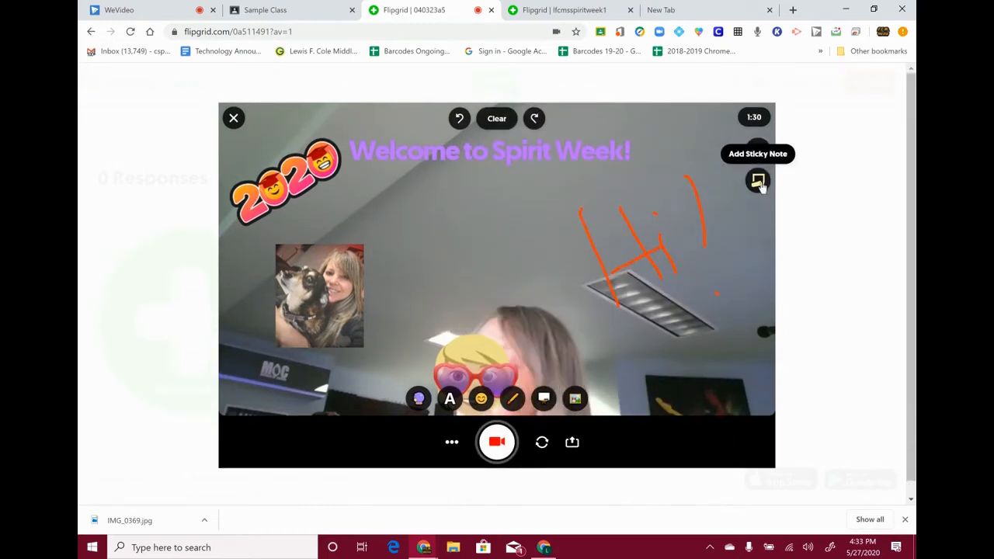
- Add a sticky note under the title listing: say hi and my name, my dog, my pride
click(757, 183)
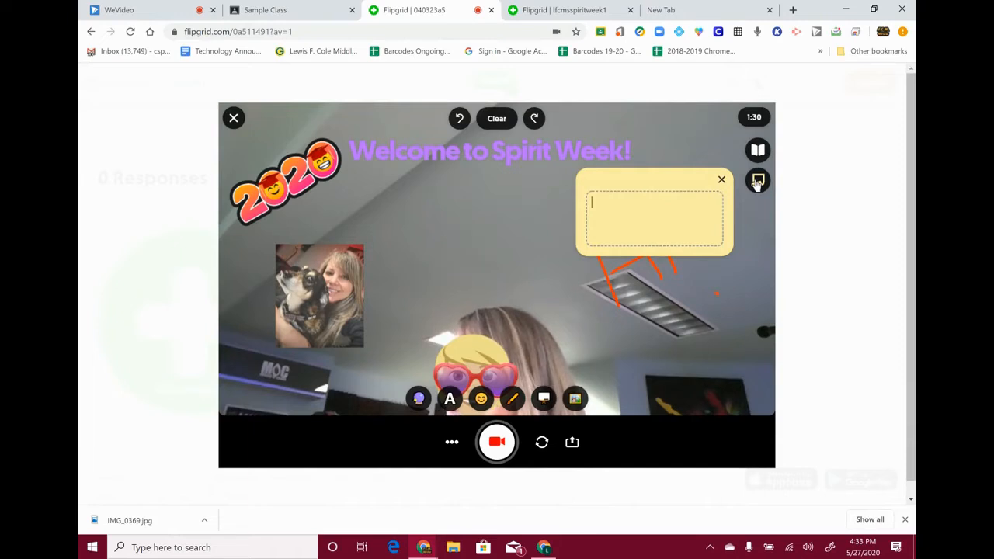
mouse_move(670, 192)
mouse_down()
mouse_move(479, 191)
mouse_move(506, 193)
mouse_up()
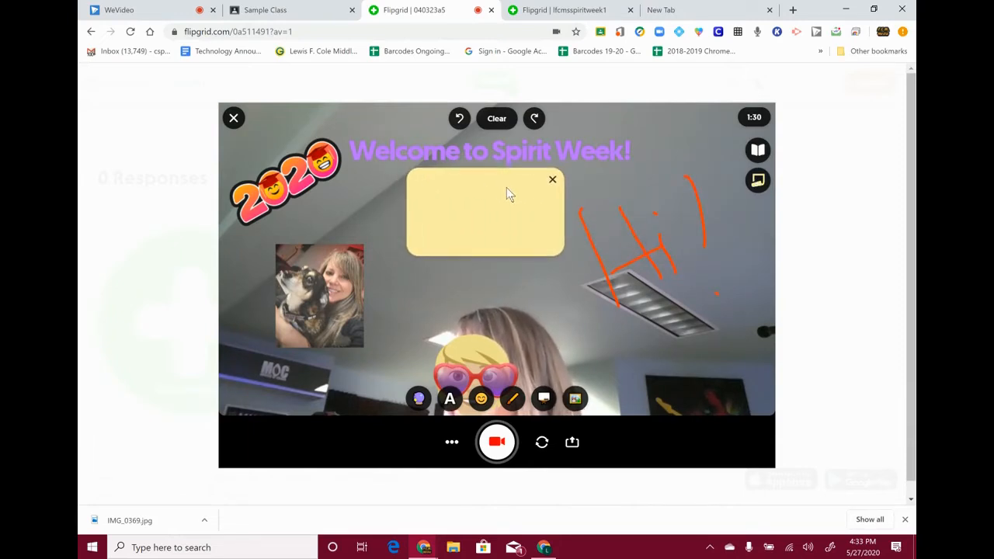
click(475, 209)
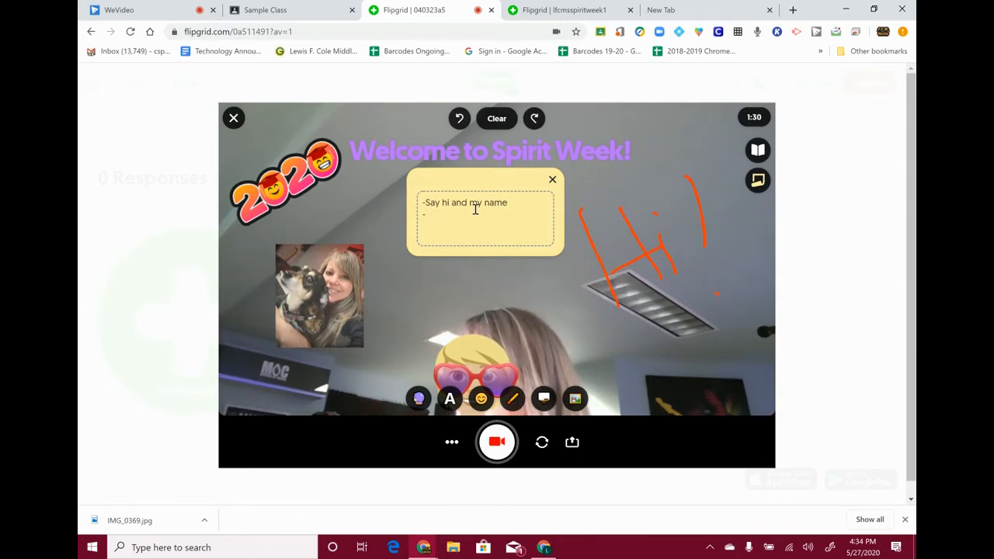
text(ut )
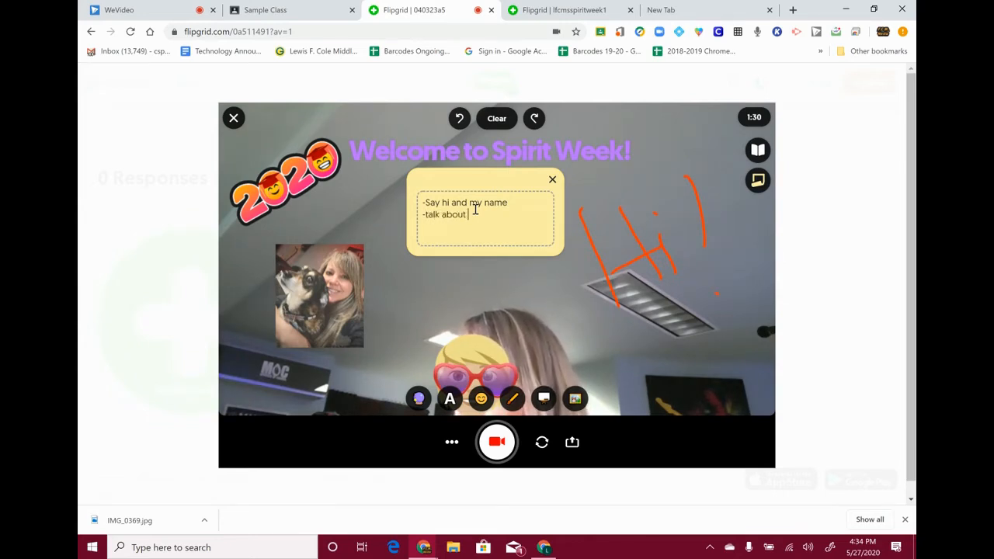
text(my dog an)
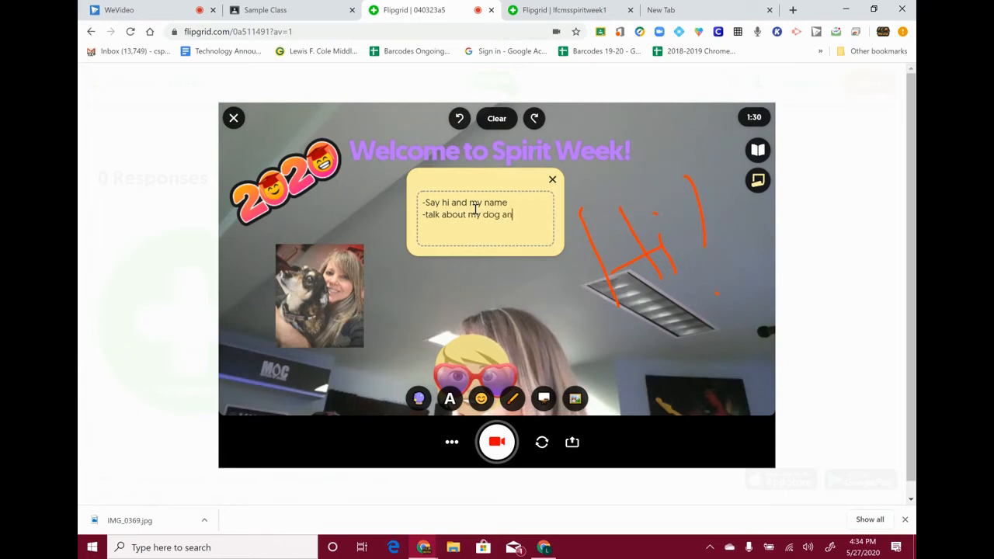
text(d how much pride I have )
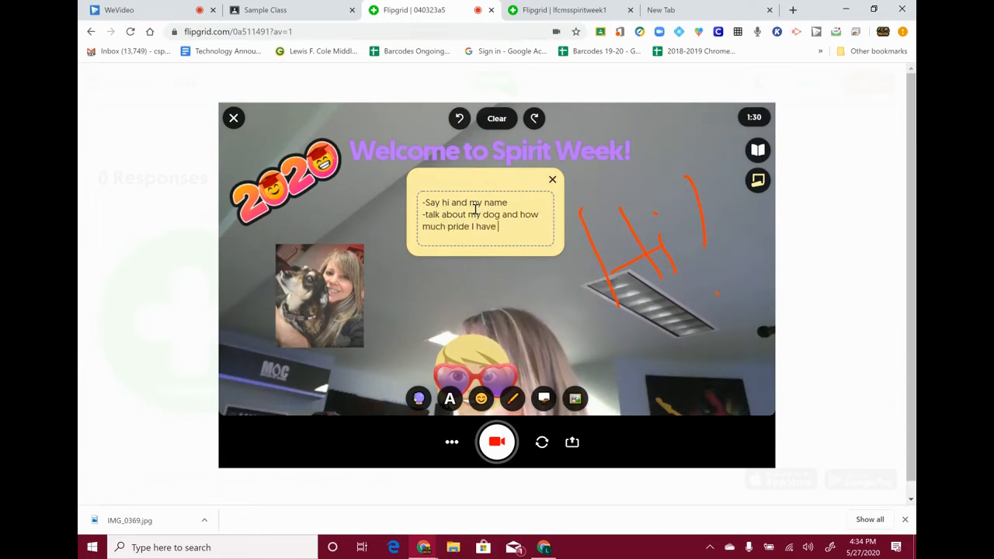
text(in hin)
key(BackSpace)
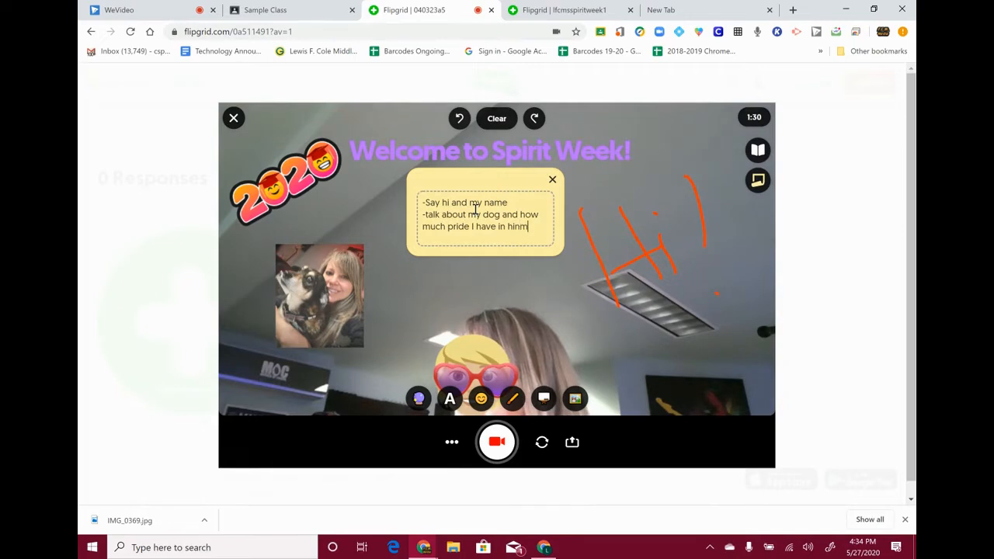
text(m)
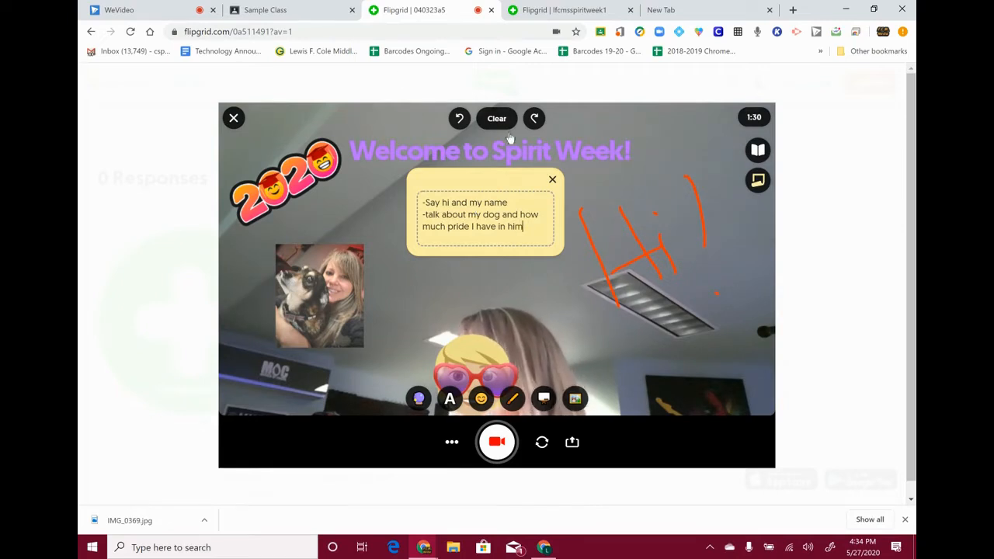
drag(466, 184, 464, 188)
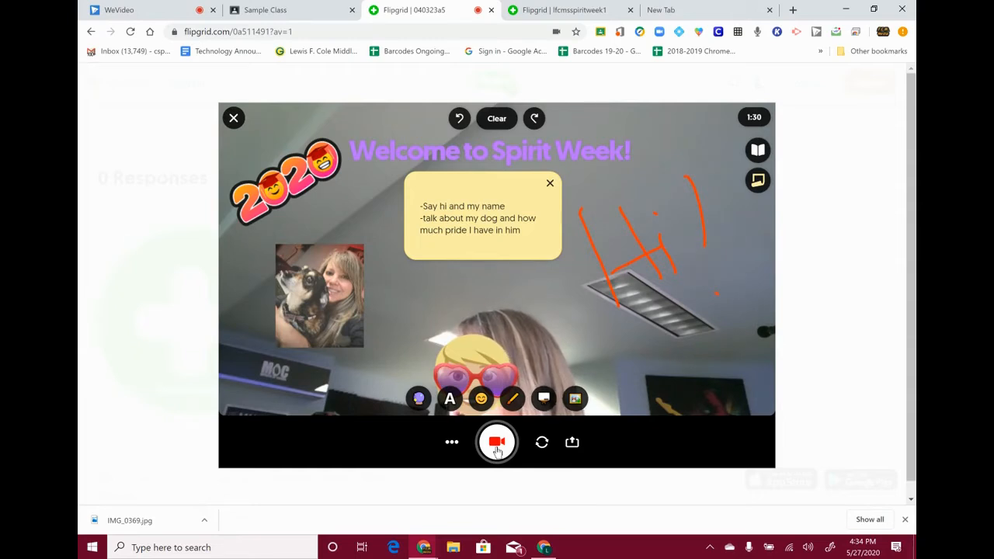
- Press the red record button to begin the 3-2-1 countdown
click(497, 444)
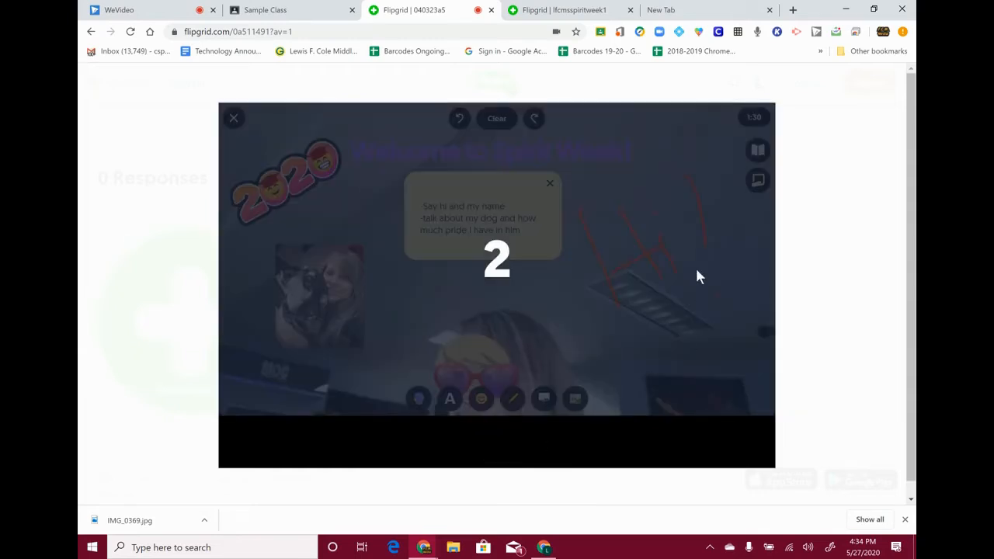
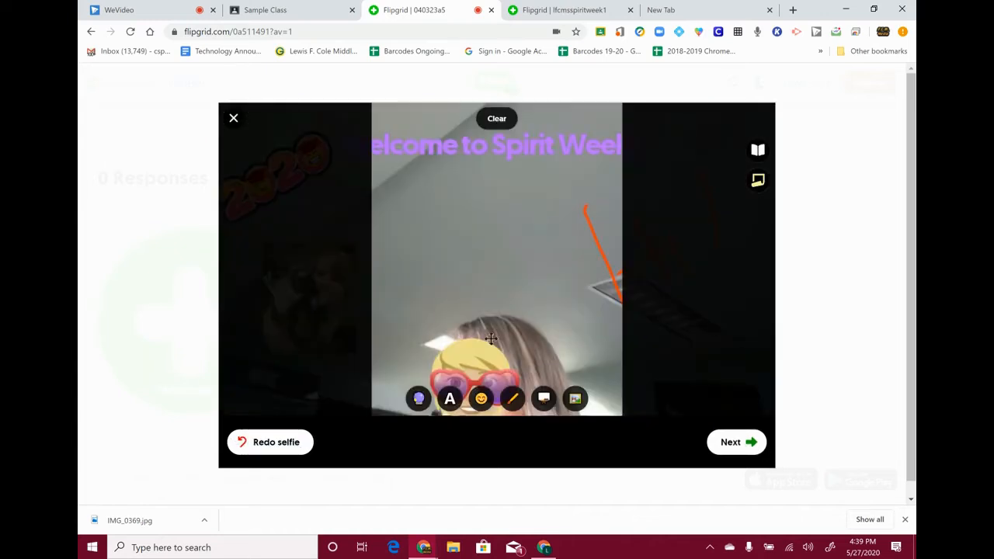
- Retake the cover selfie with the webcam, replacing the frame taken from the video
click(293, 443)
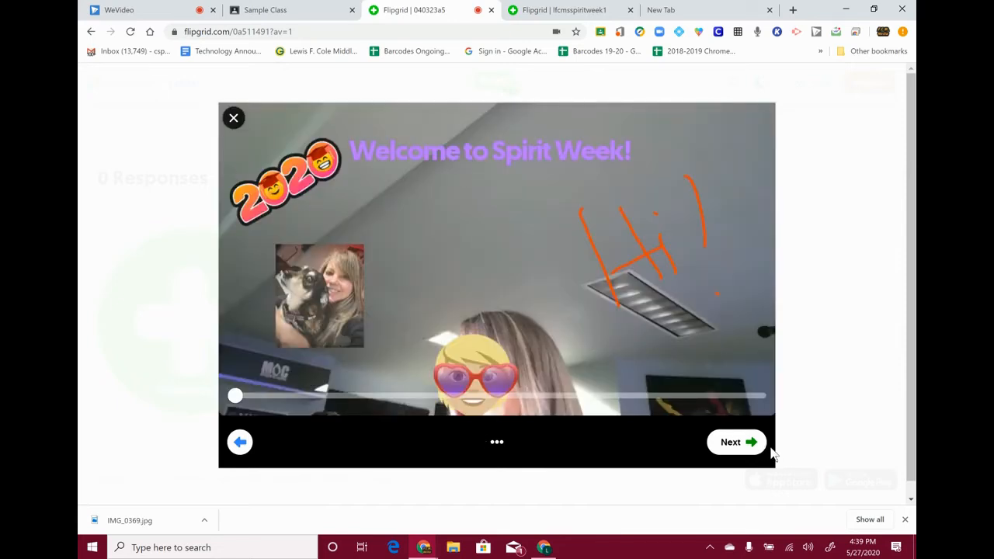
click(497, 441)
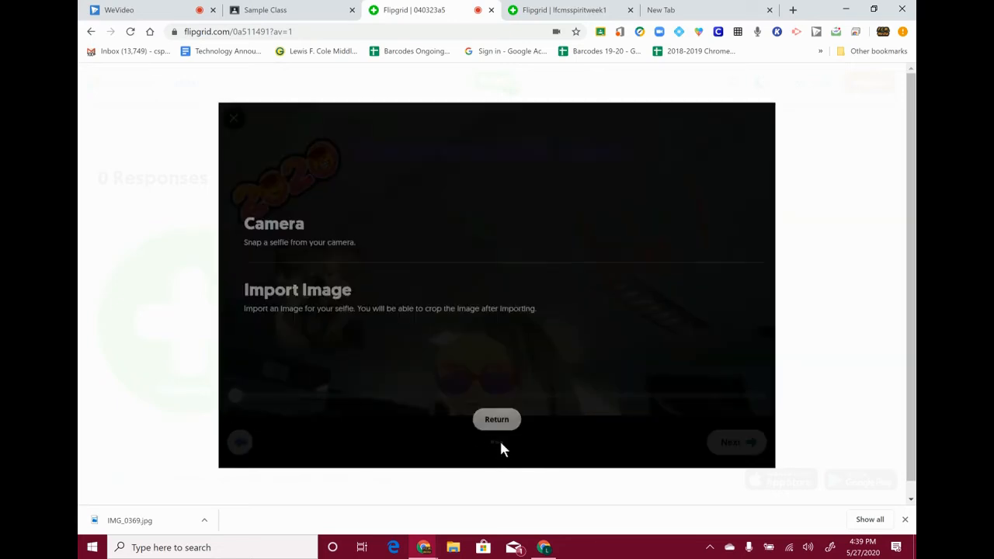
click(294, 243)
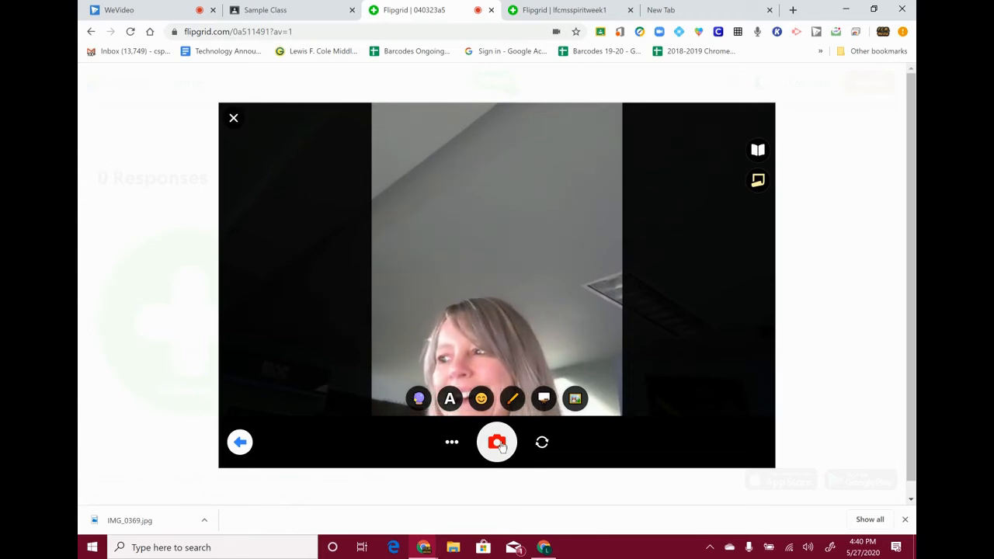
click(500, 445)
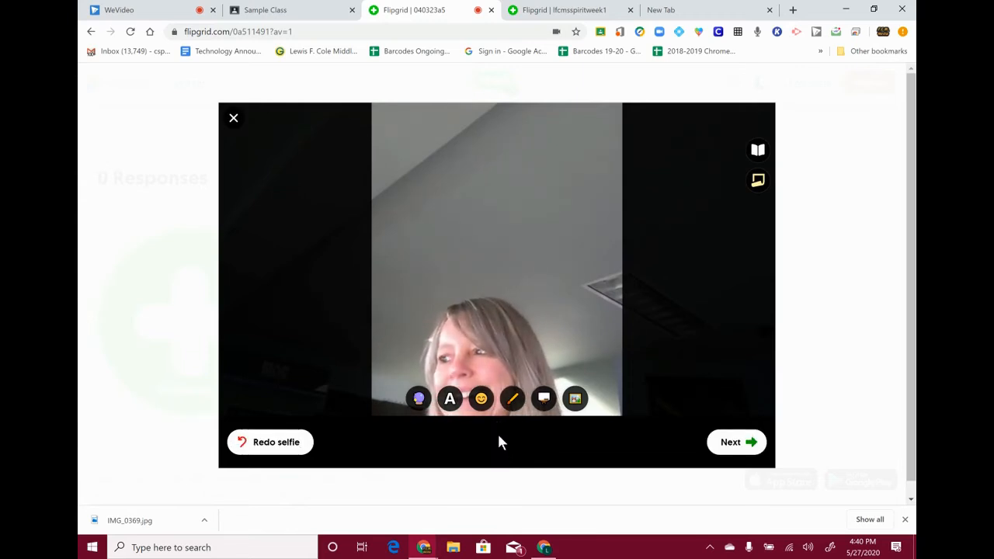
click(735, 442)
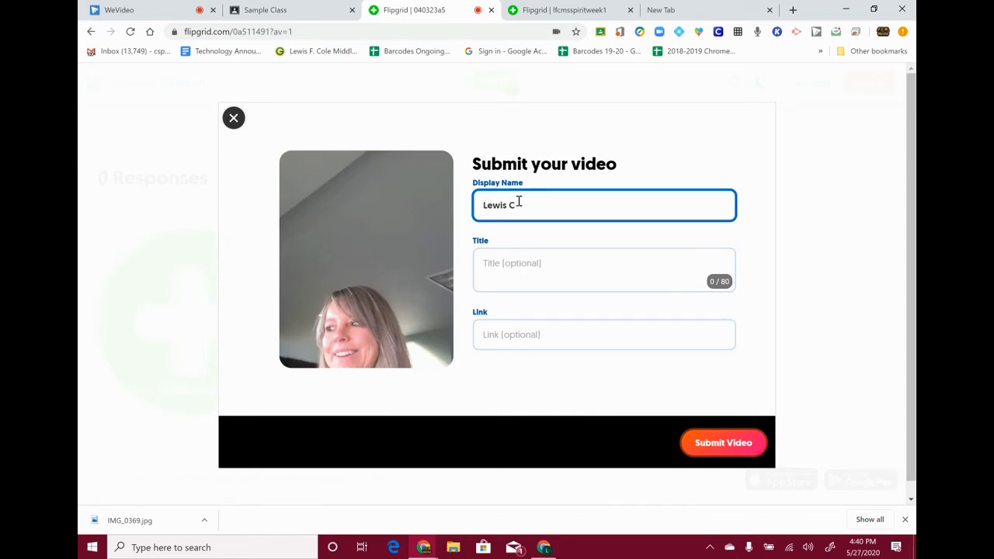
- Title the video 'Pet Pride Monday', submit it, and close the Congrats screen
click(541, 266)
text(Pet Pride Monday)
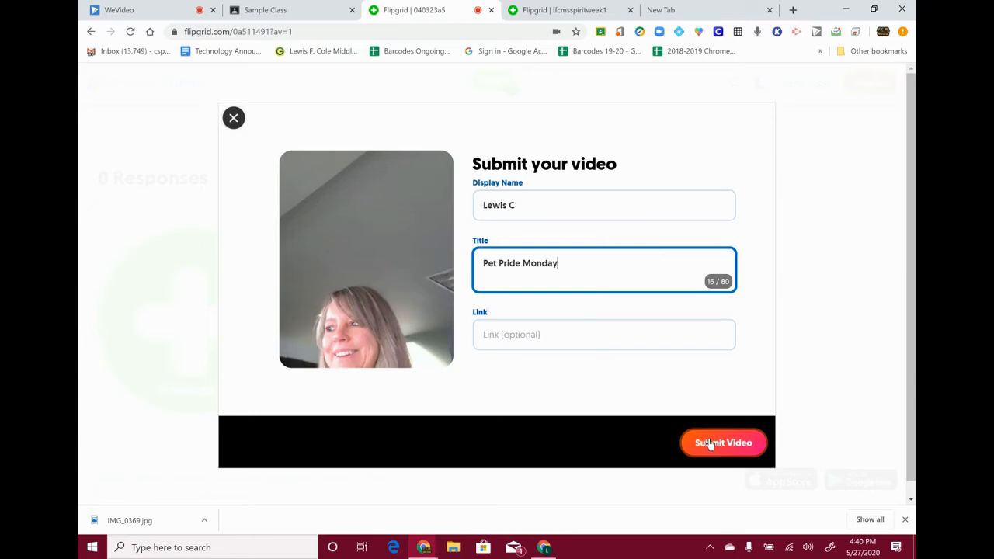
click(710, 444)
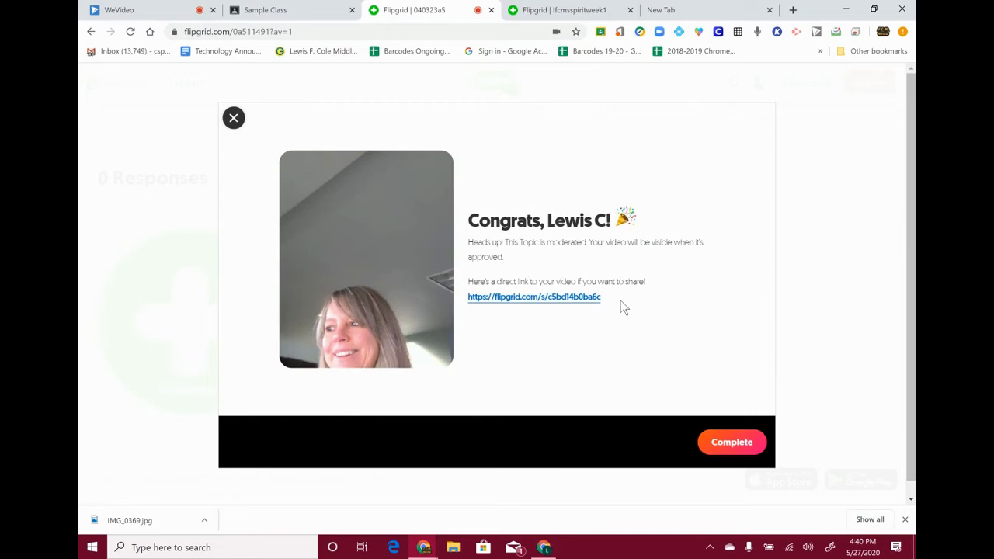
click(732, 443)
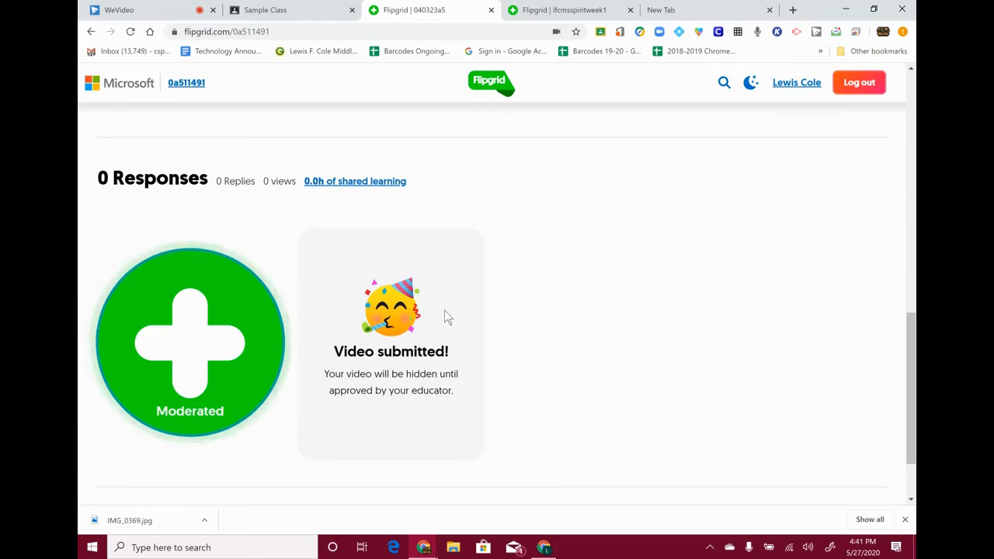
- In the empty browser tab, go to flipgrid.com and sign in on the educator side
scroll(445, 310, up, 1)
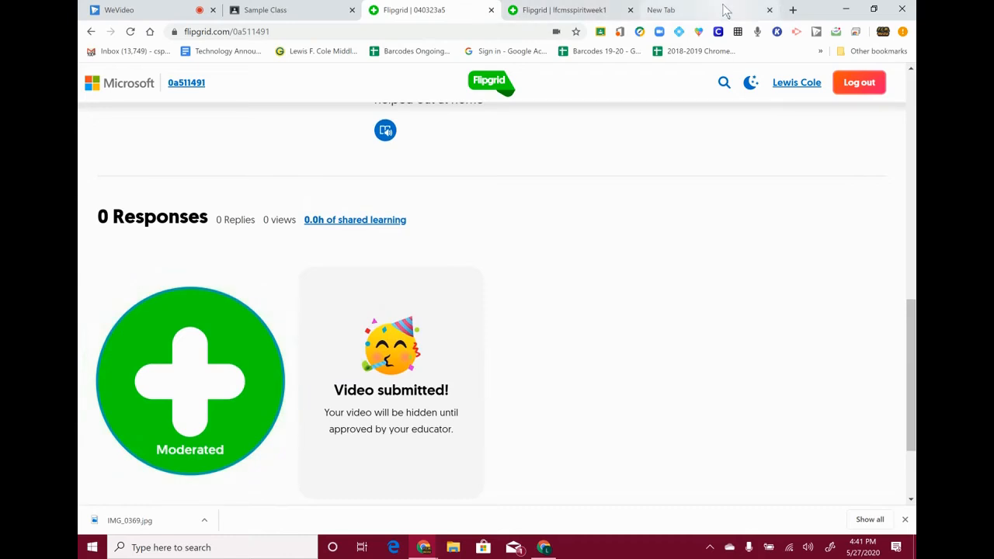
click(723, 9)
text(flipgrid.com)
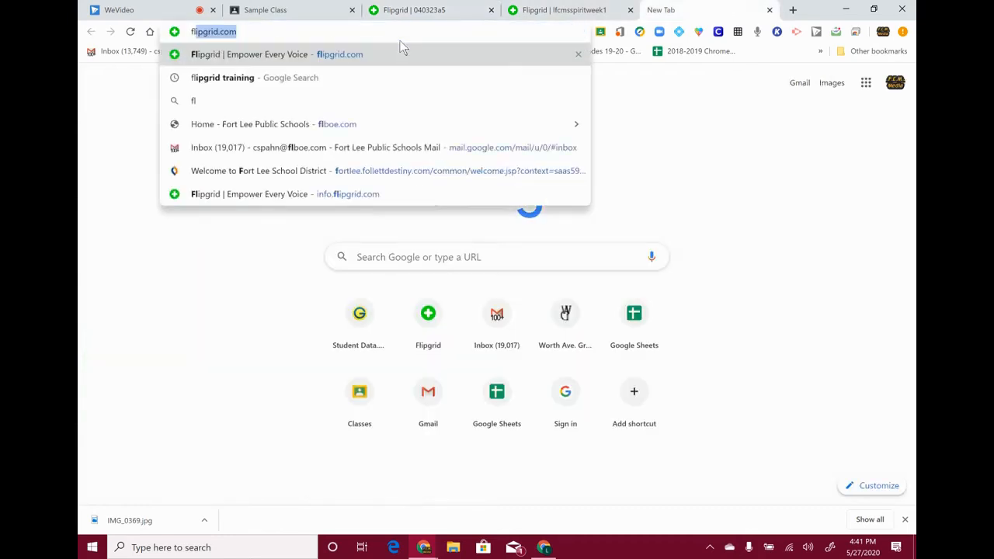
key(Return)
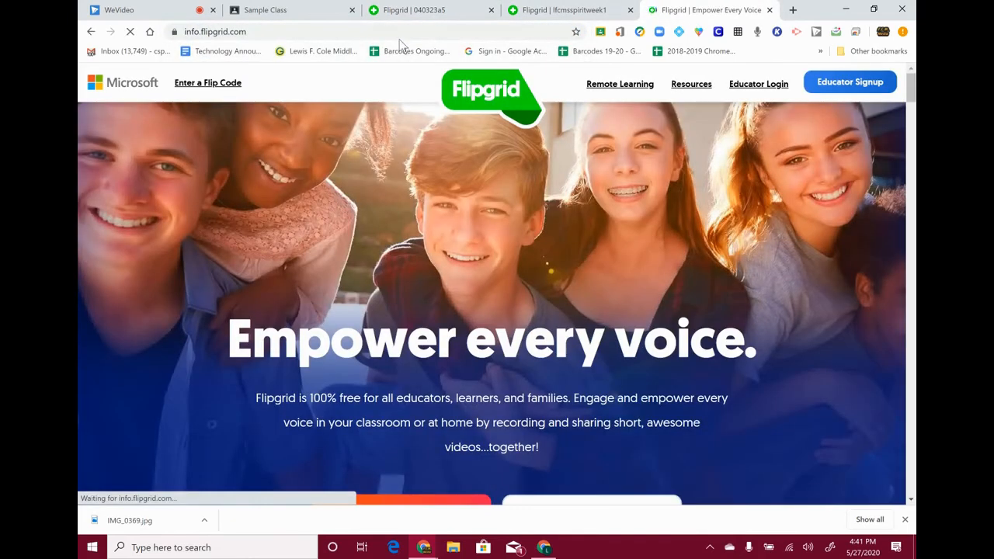
click(786, 84)
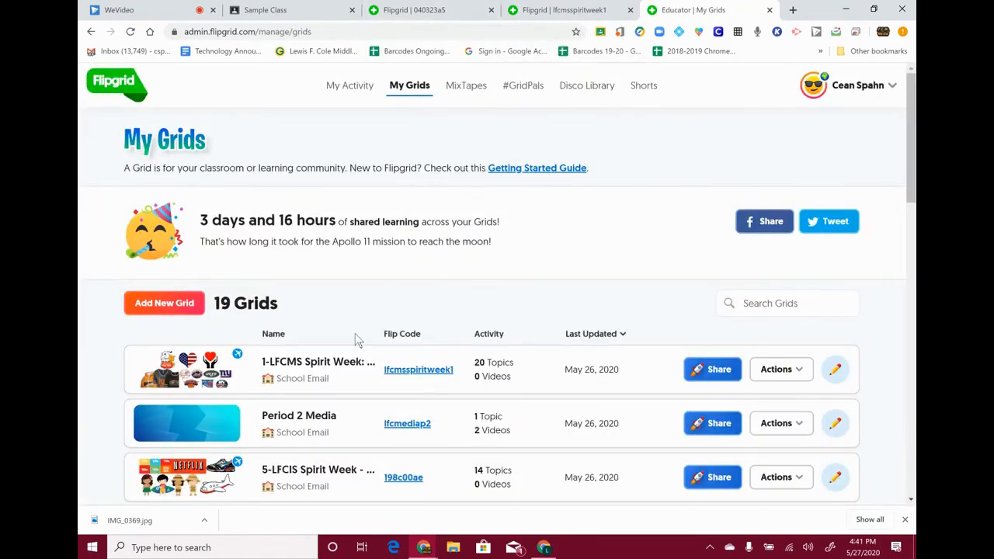
- Open the 1-LFCIS Spirit Week grid and its Team 5C topic with one video
scroll(356, 339, down, 5)
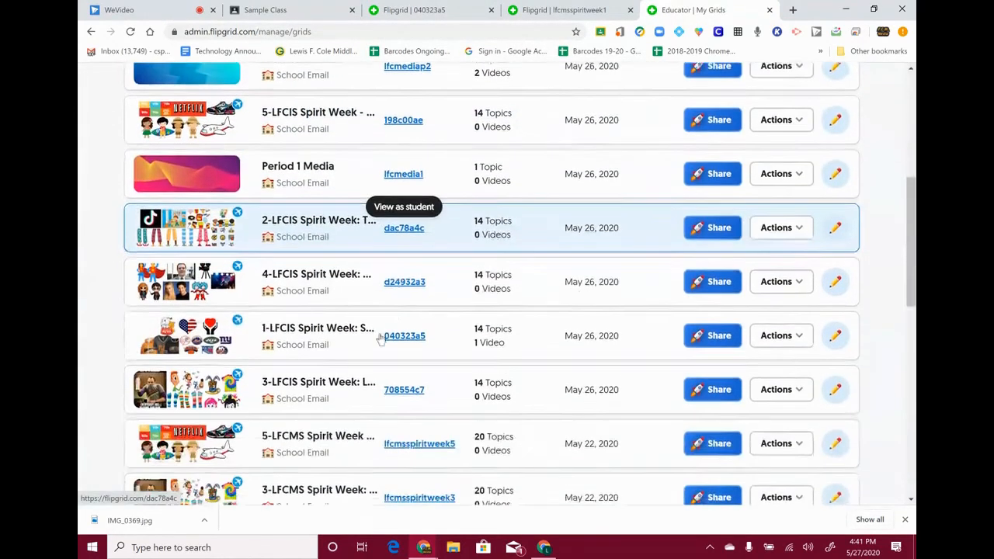
click(329, 333)
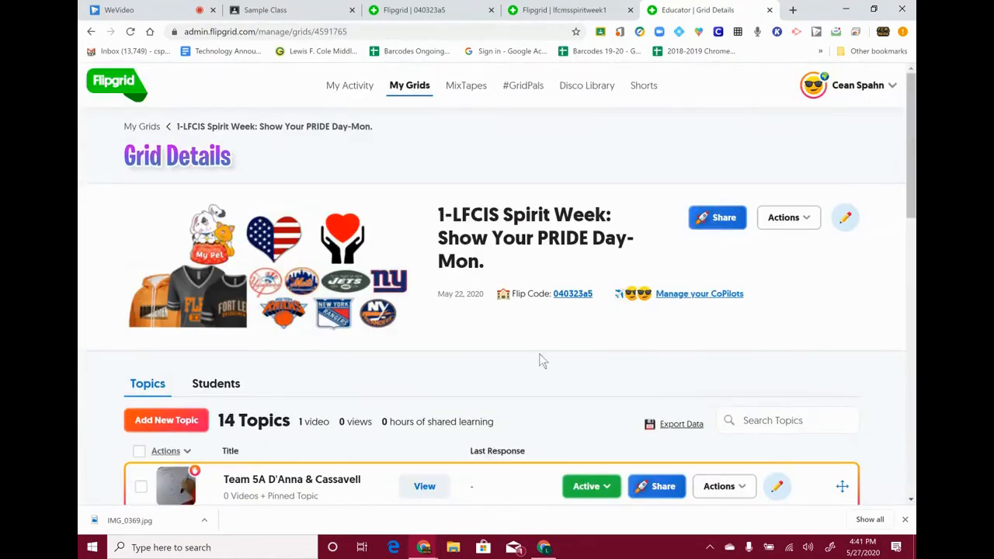
scroll(542, 361, down, 3)
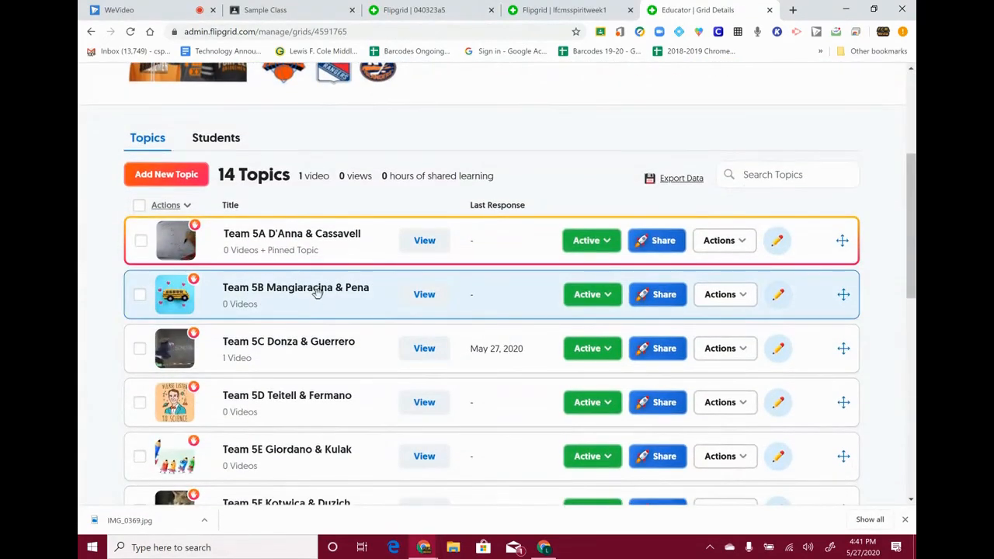
click(317, 291)
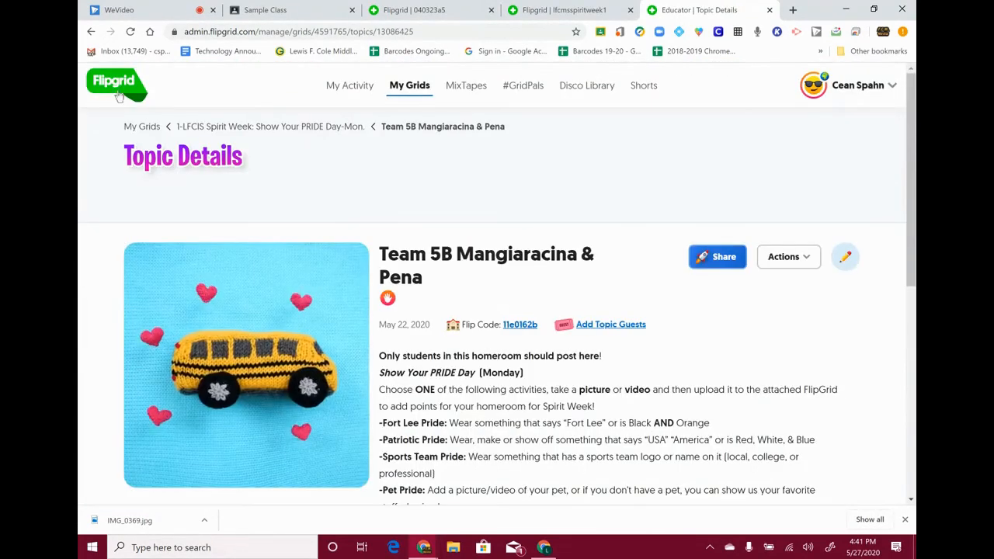
click(266, 126)
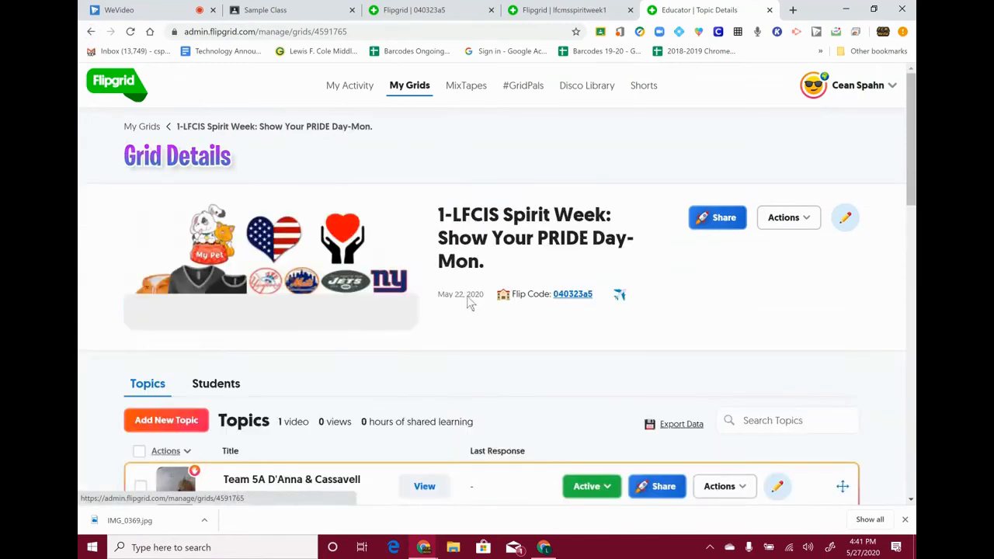
scroll(439, 269, down, 3)
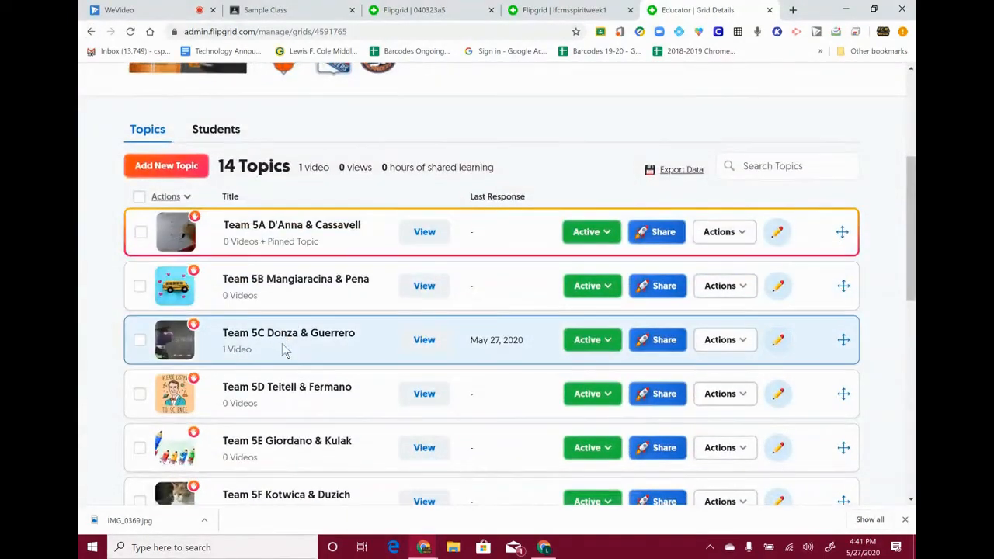
click(283, 351)
scroll(684, 339, down, 4)
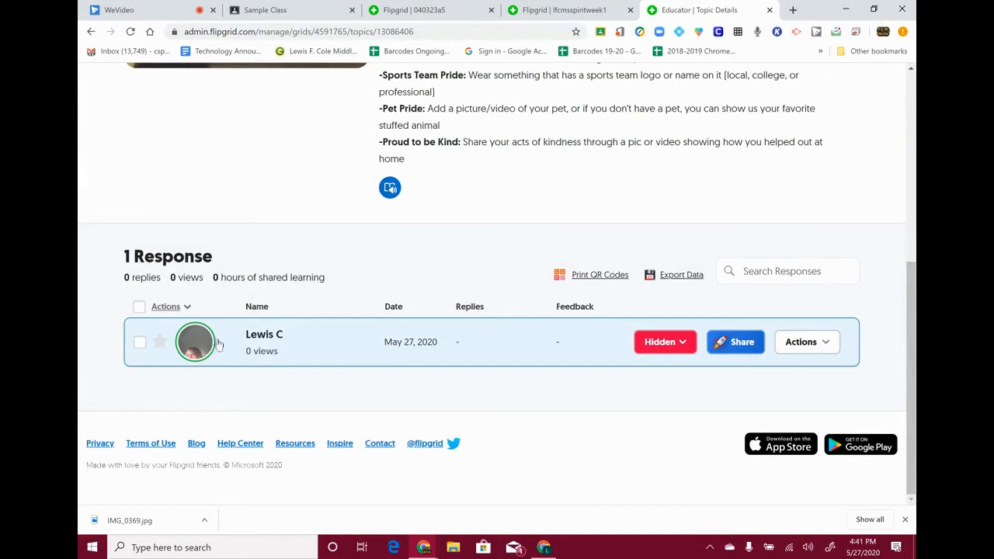
- Give the submitted student response the vibe 'Great Job!'
click(254, 352)
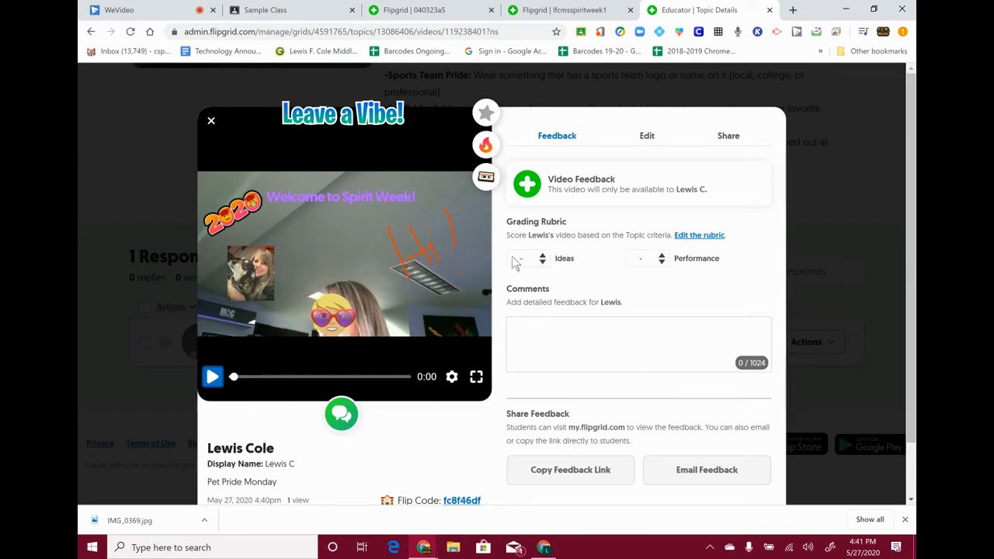
click(646, 140)
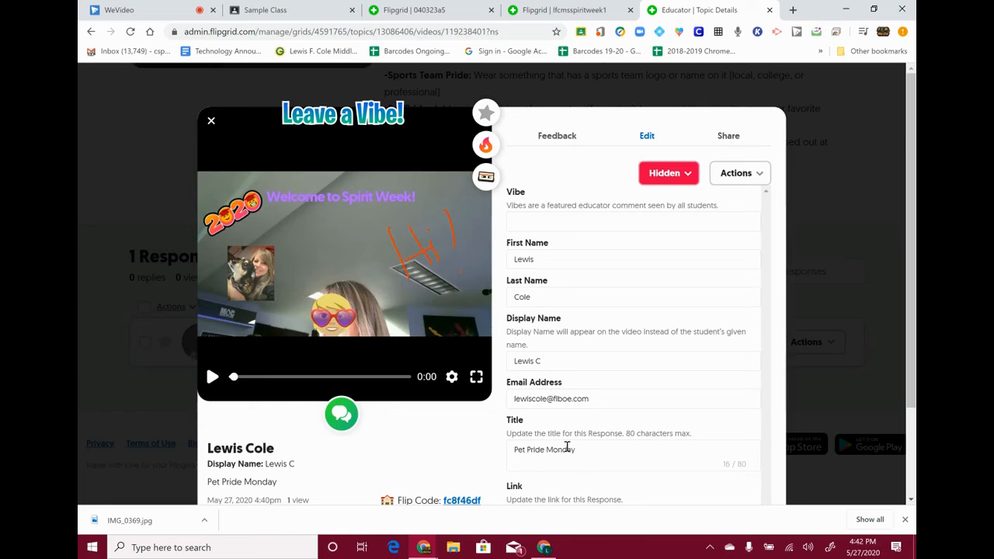
click(569, 222)
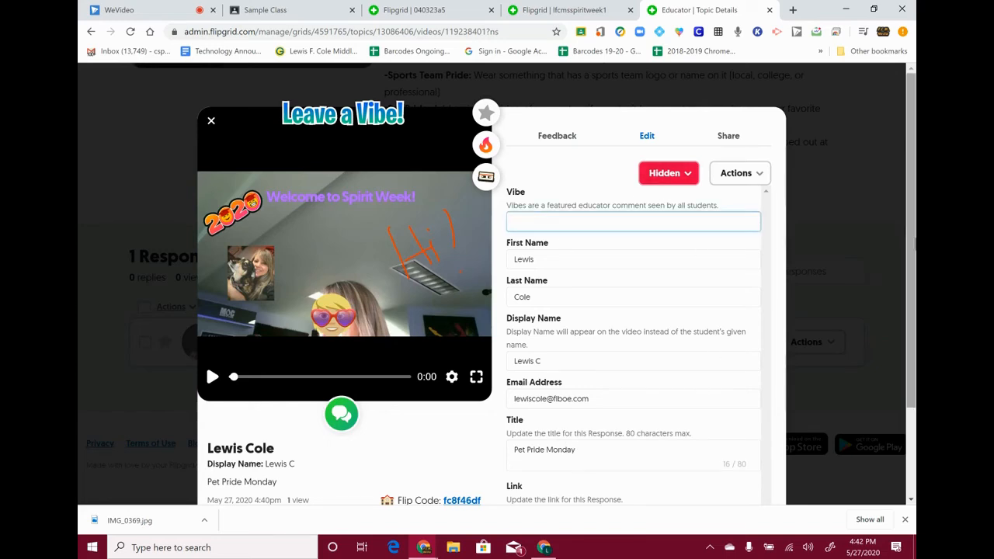
text(G)
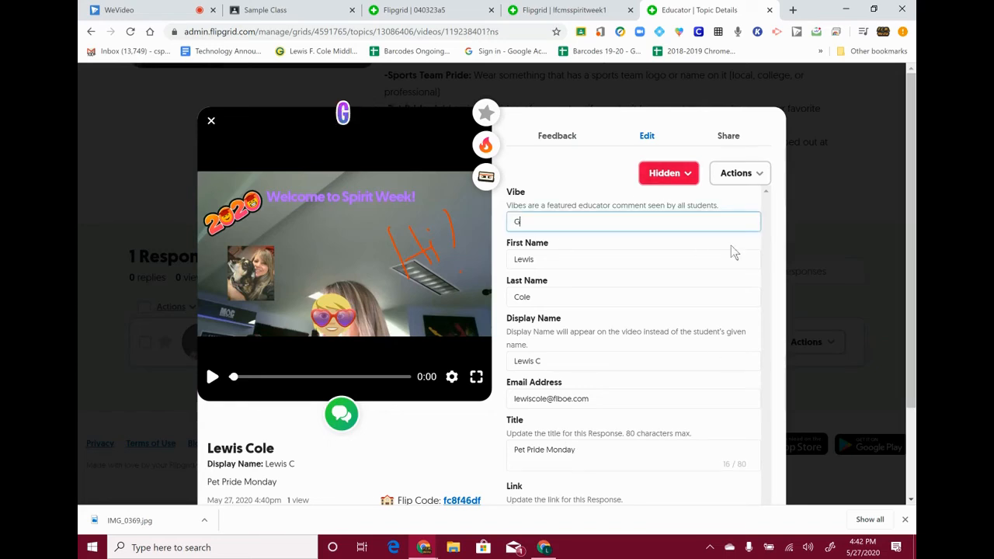
text(reat Job)
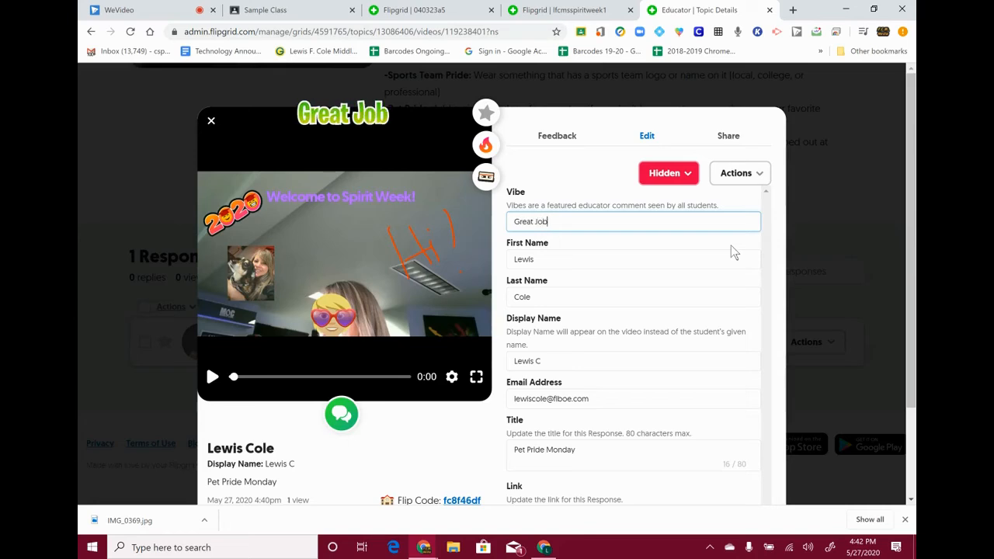
text(!)
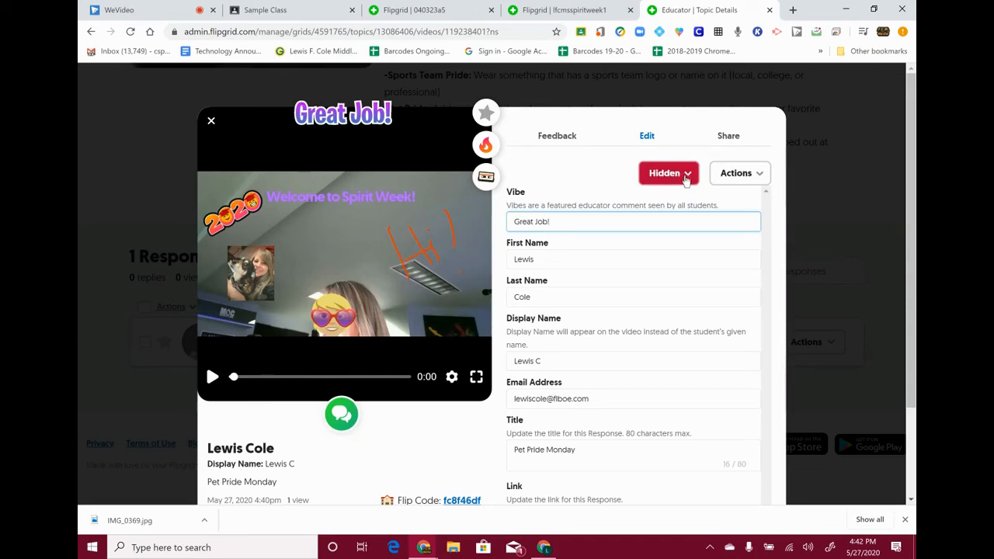
- Change the response's status from Hidden to Active and close the response view
click(687, 178)
click(631, 198)
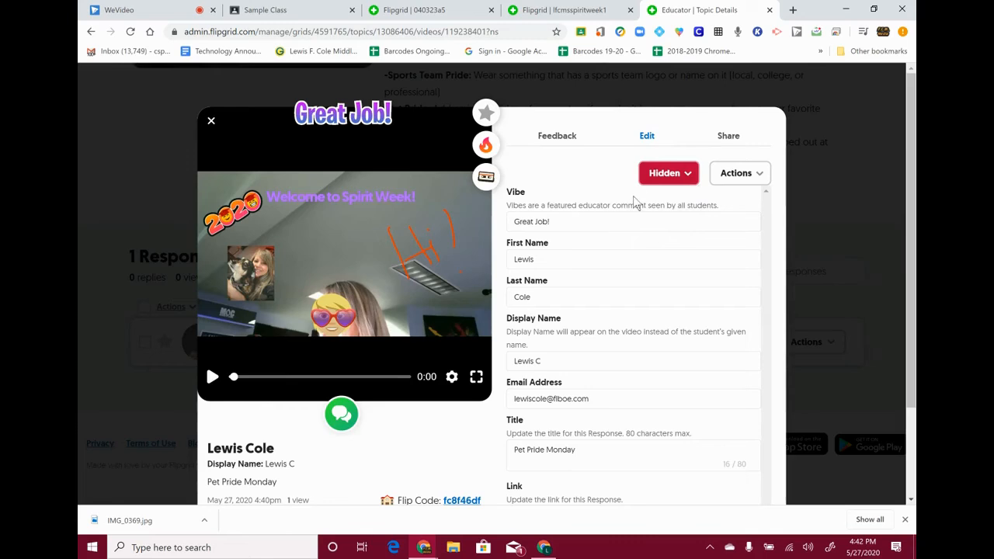
scroll(655, 217, down, 2)
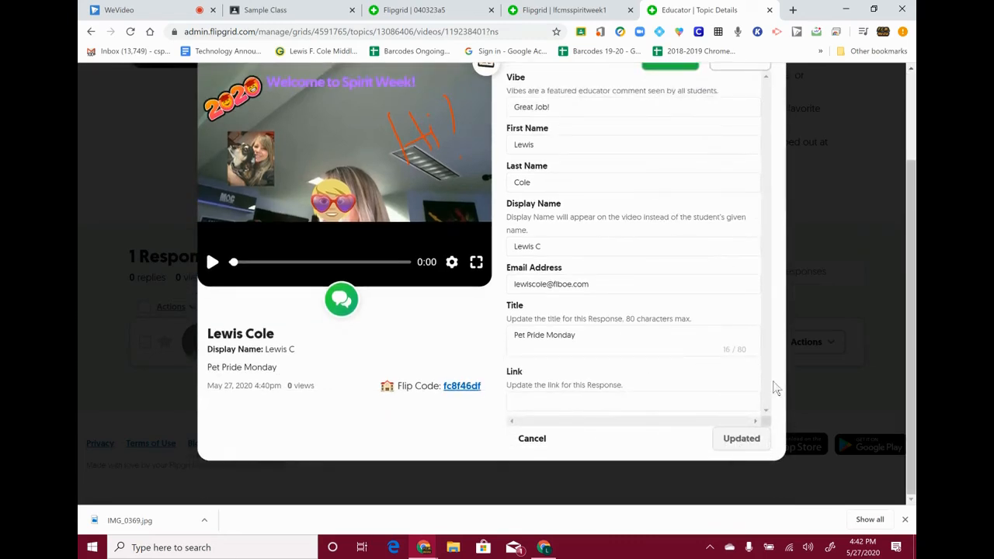
scroll(699, 321, up, 2)
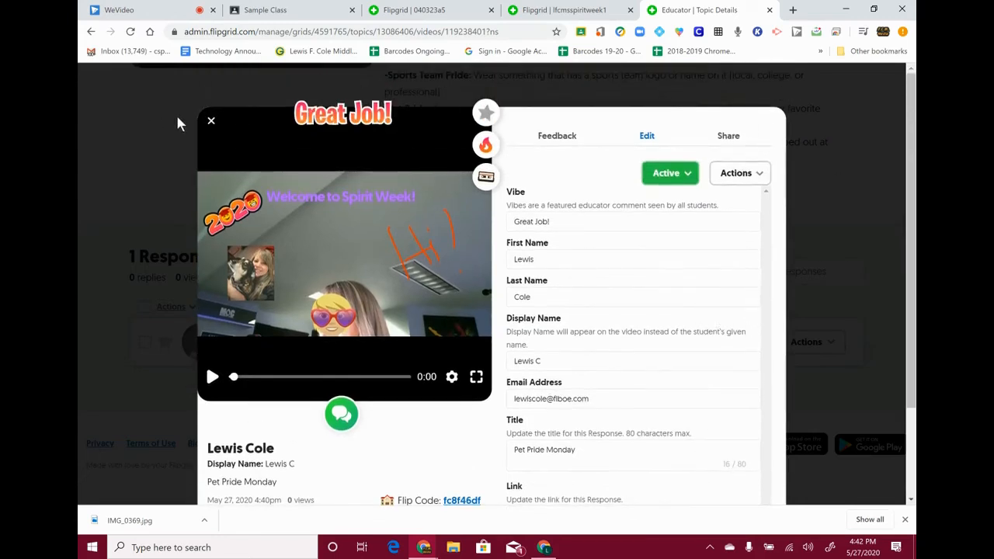
click(209, 122)
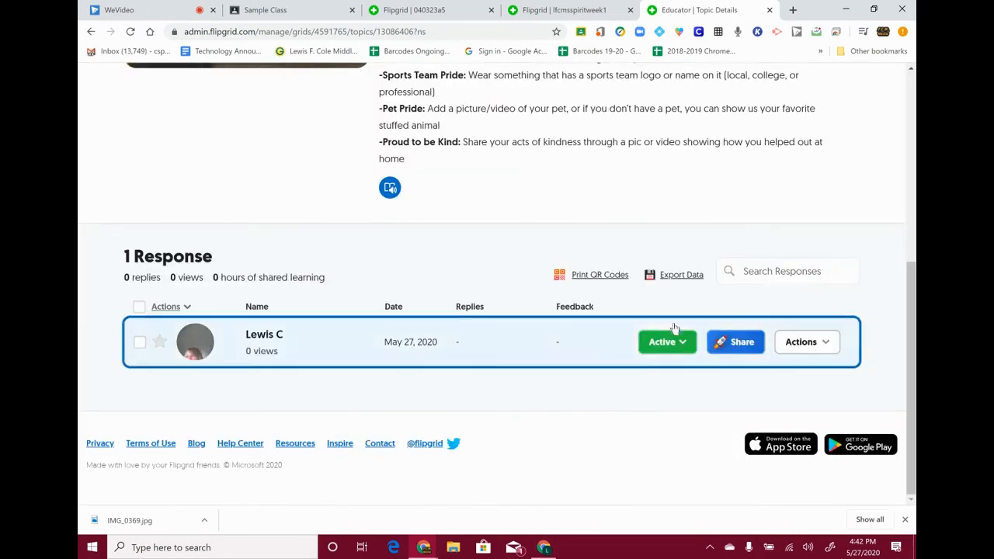
- Reload the student's grid tab, sign back in with the student's Google account, and scroll to Responses
click(435, 11)
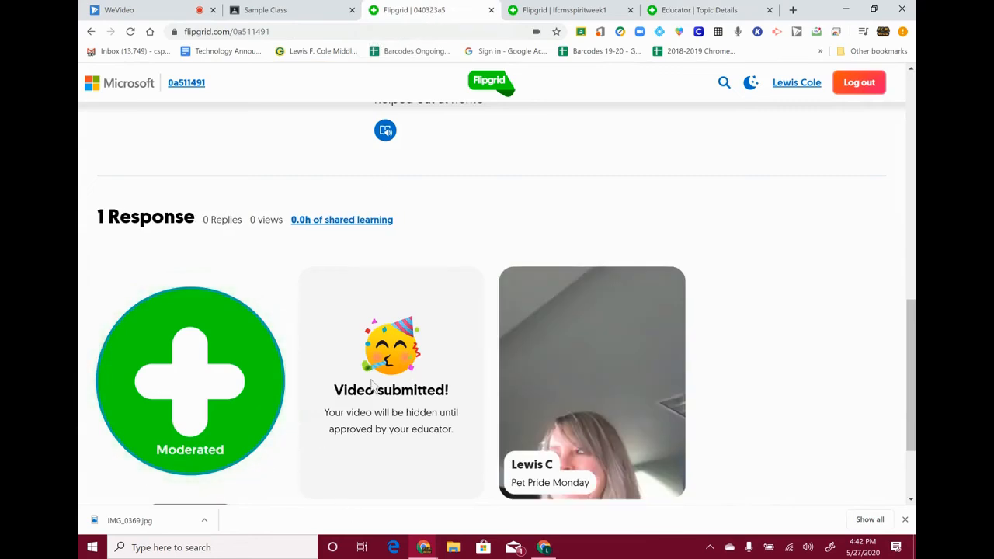
click(131, 31)
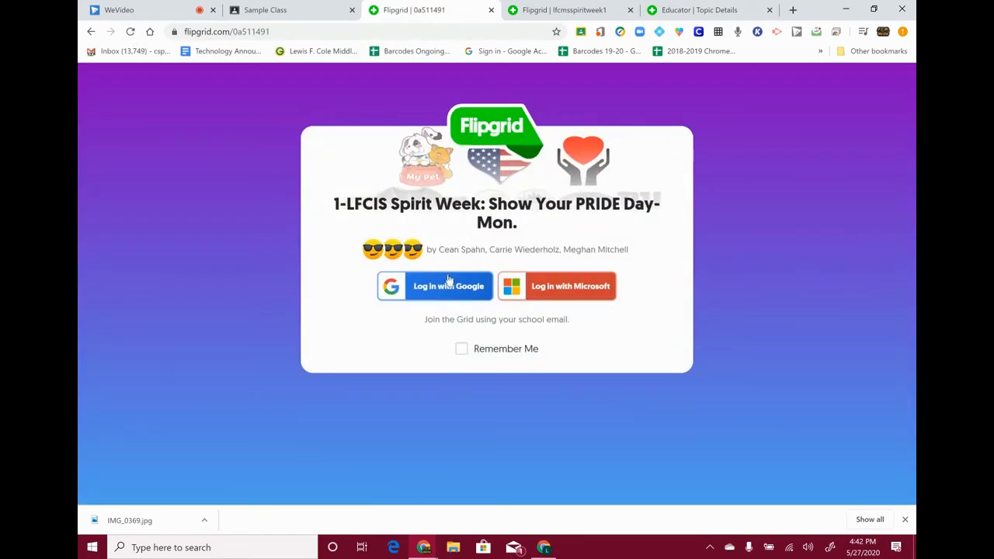
click(448, 284)
click(463, 252)
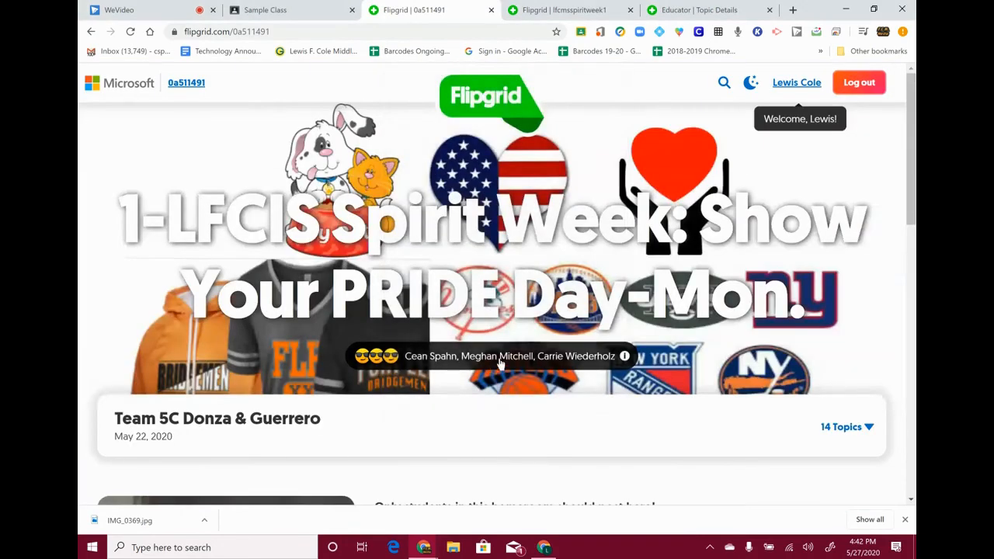
scroll(501, 363, down, 10)
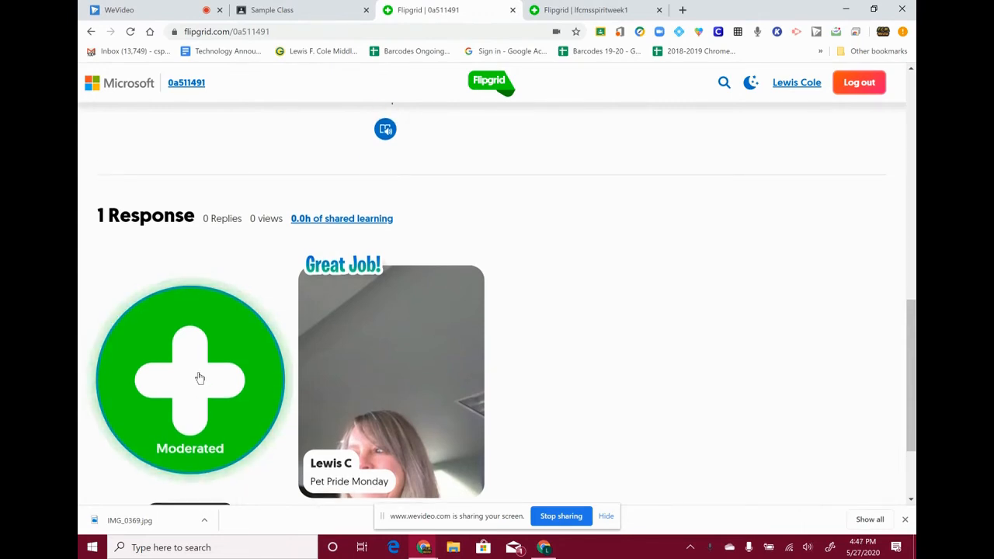
- Record a new video response to the topic and take its selfie
click(198, 385)
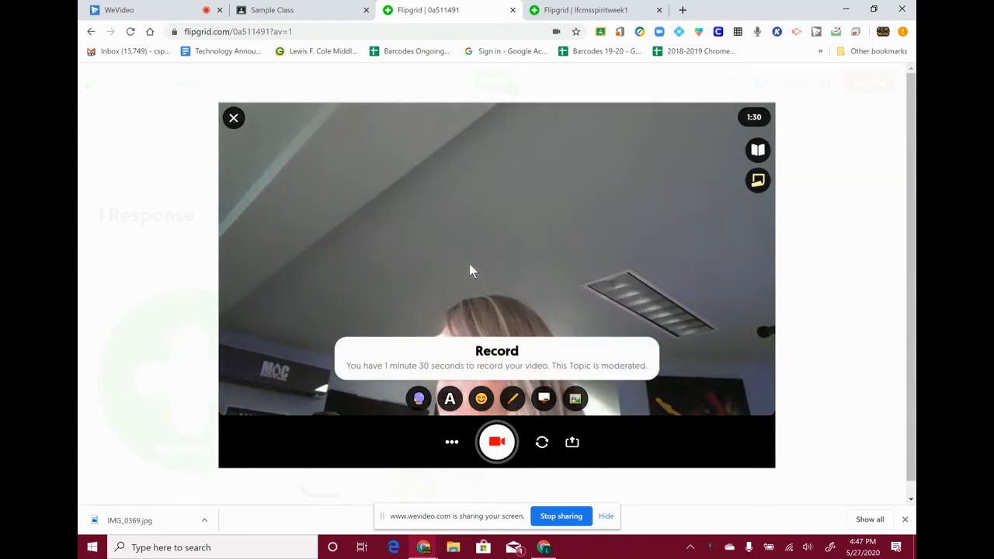
click(501, 450)
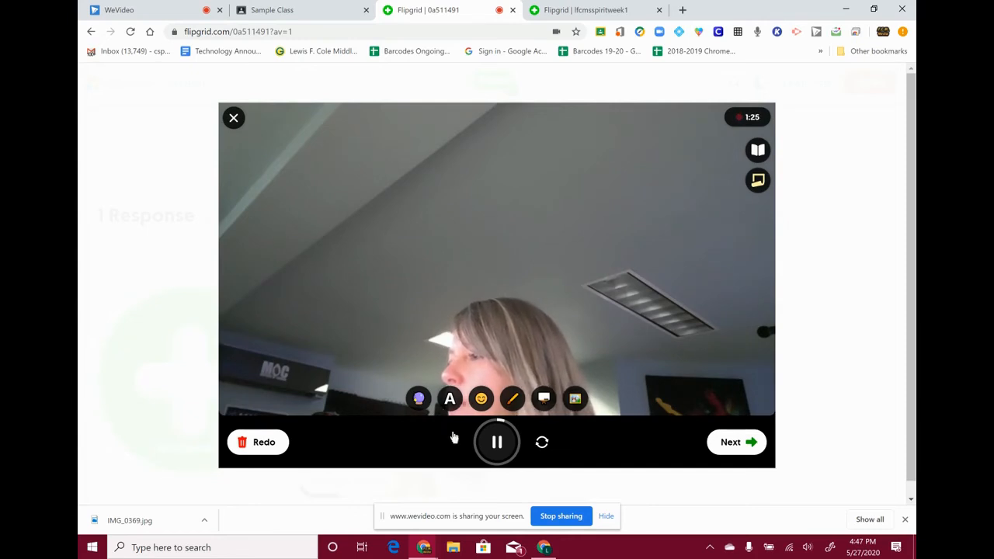
click(731, 444)
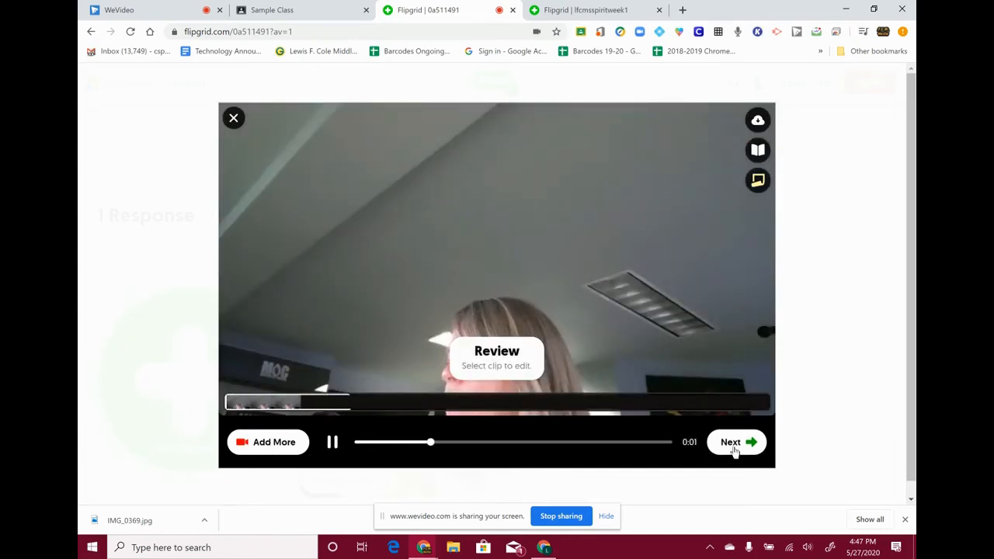
click(731, 445)
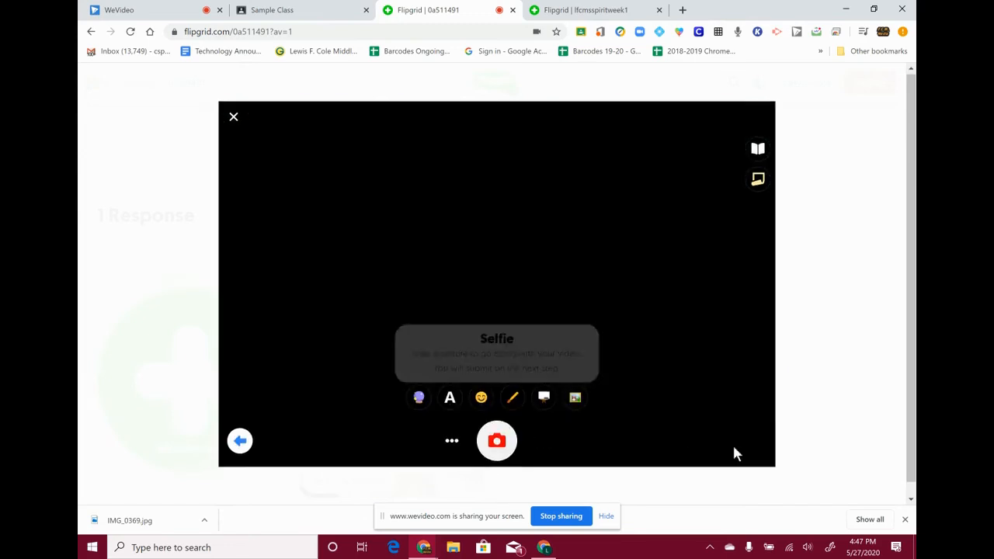
click(508, 432)
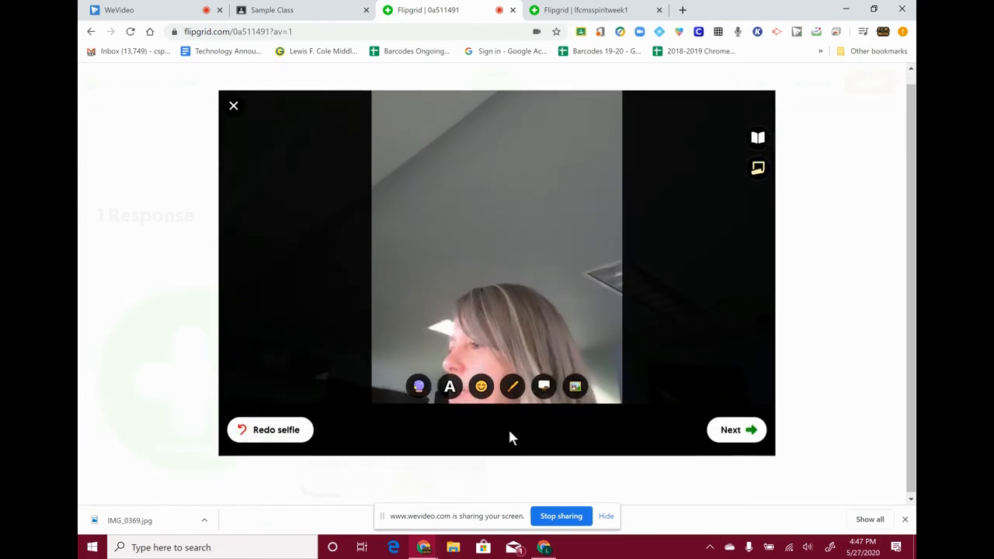
click(730, 448)
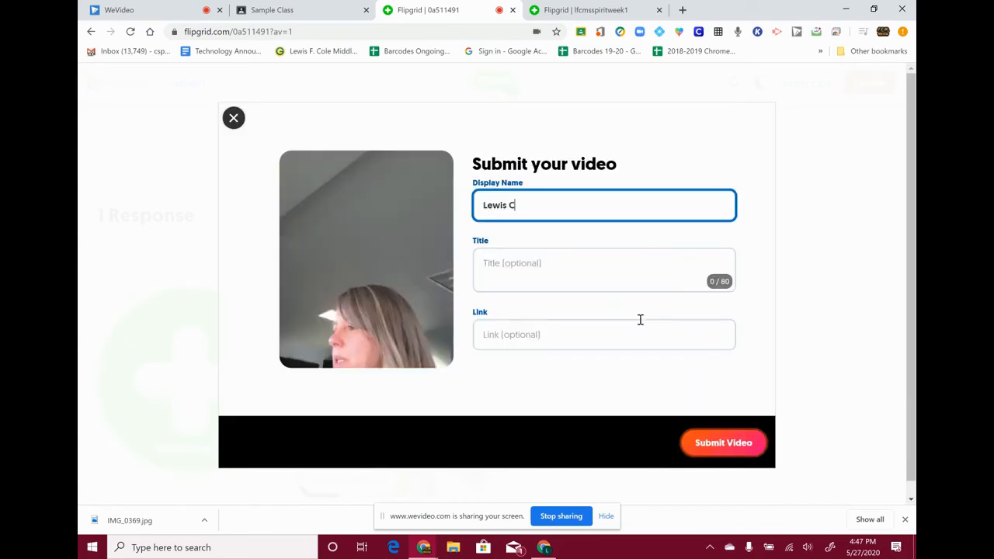
- Title the new response 'TEst', ready the Link field, and dismiss the screen-sharing notice
click(520, 339)
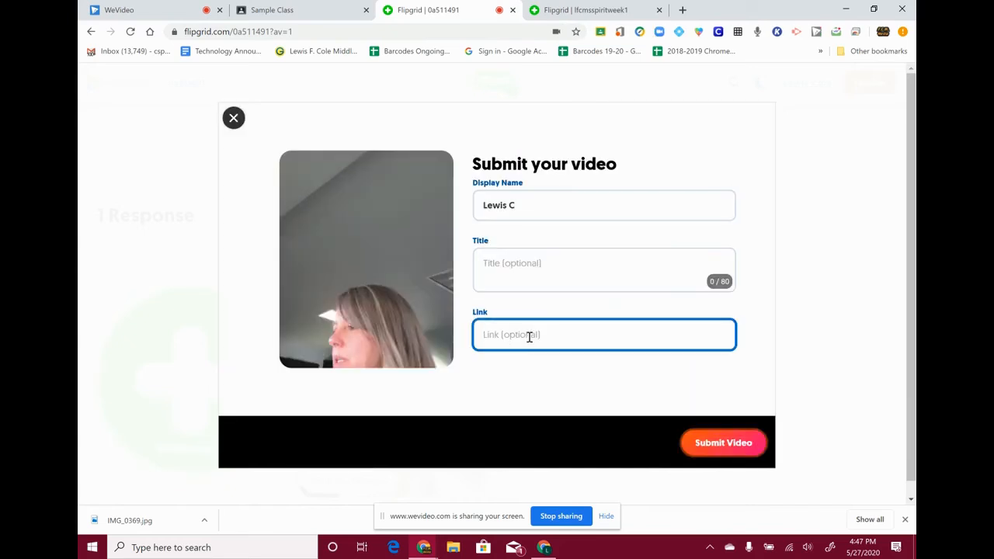
click(523, 258)
text(TEst)
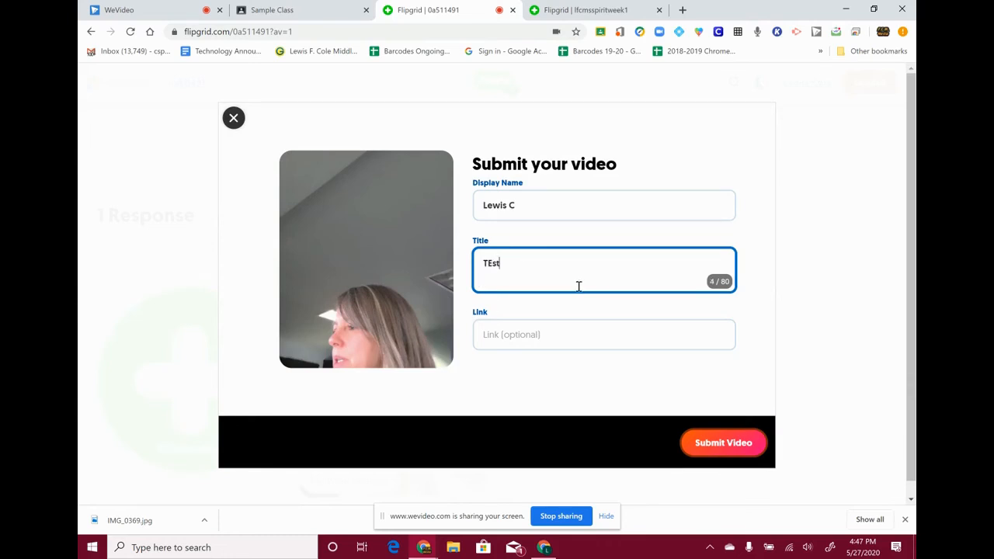
click(539, 334)
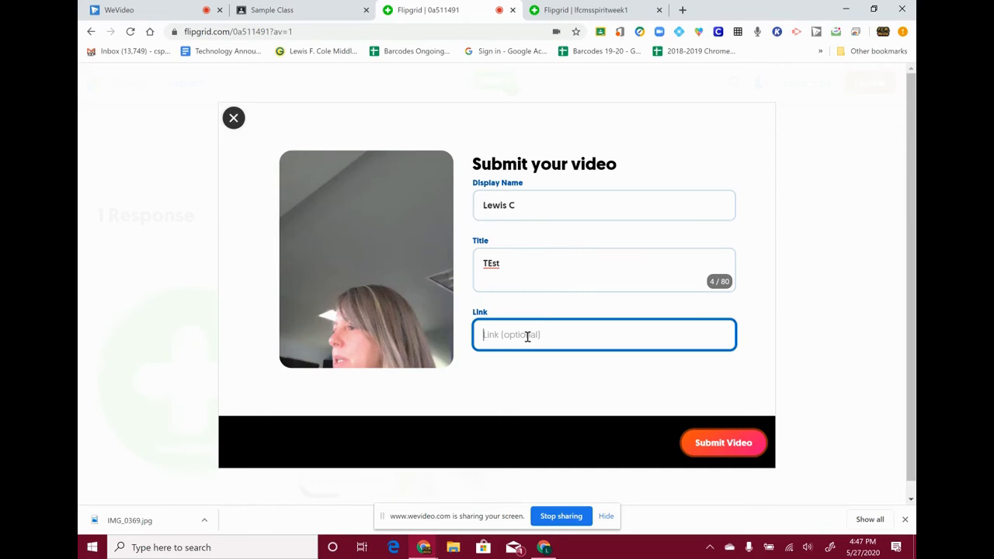
click(607, 517)
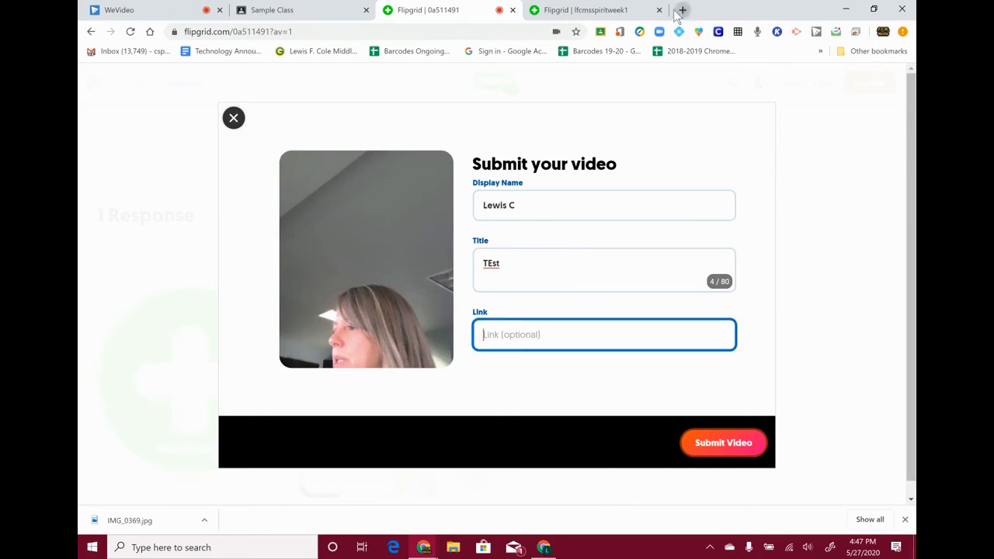
click(682, 10)
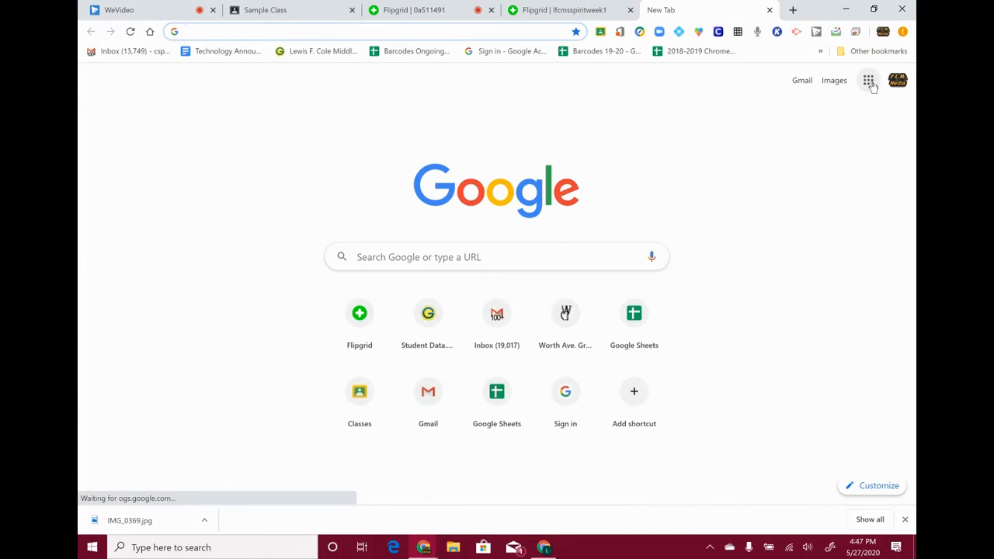
- Open the Notes for Spirit Week document from Google Drive
click(868, 81)
click(871, 138)
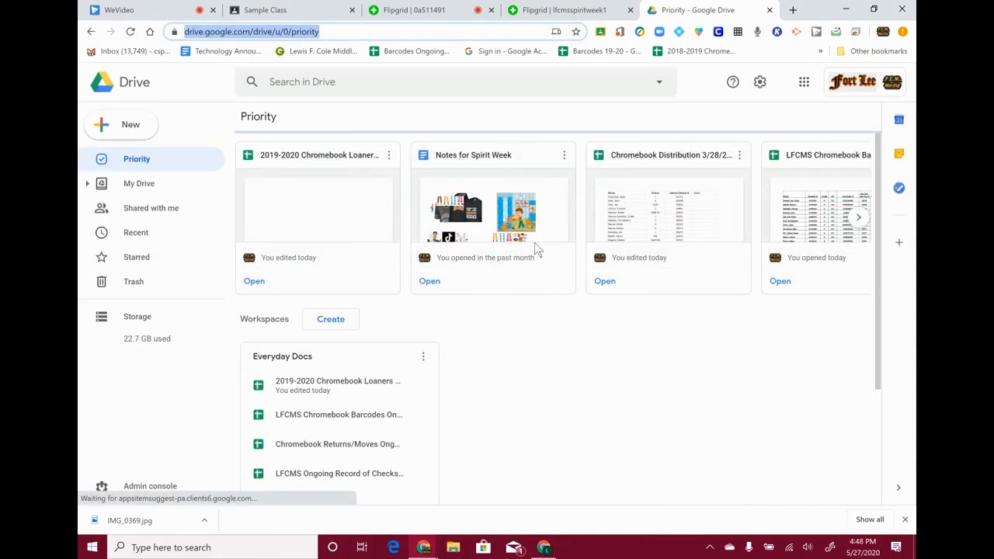
click(510, 219)
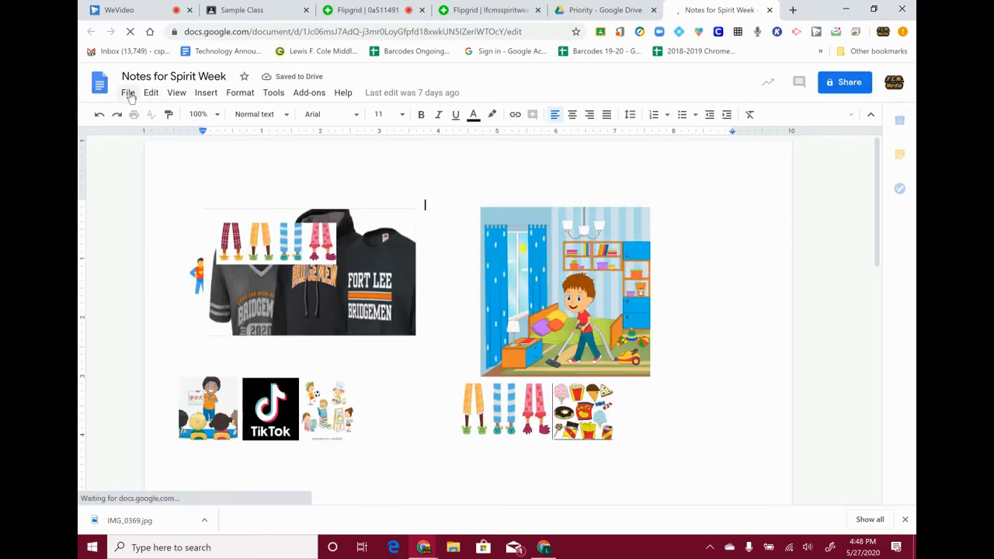
- Make its link viewable by anyone at Fort Lee Public Schools and copy it
click(128, 93)
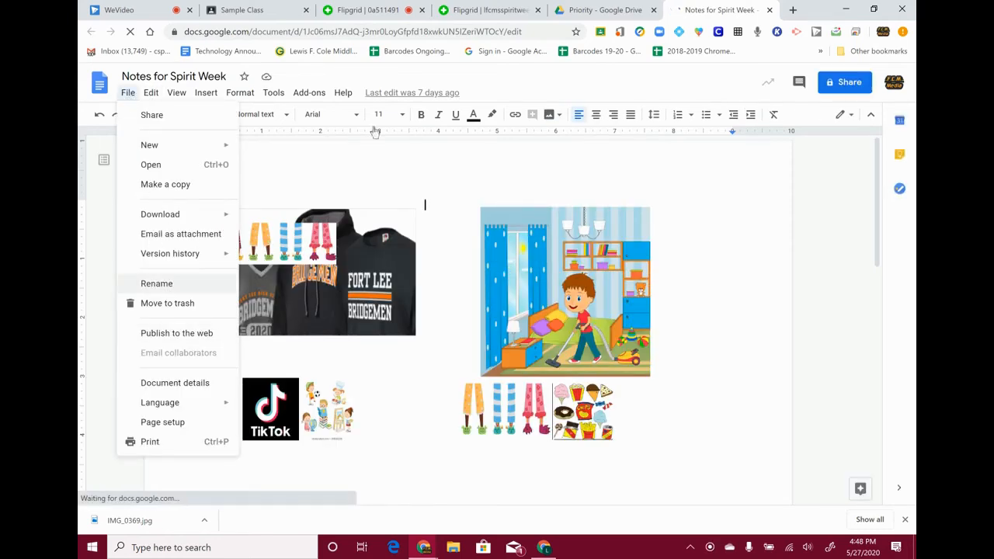
click(852, 92)
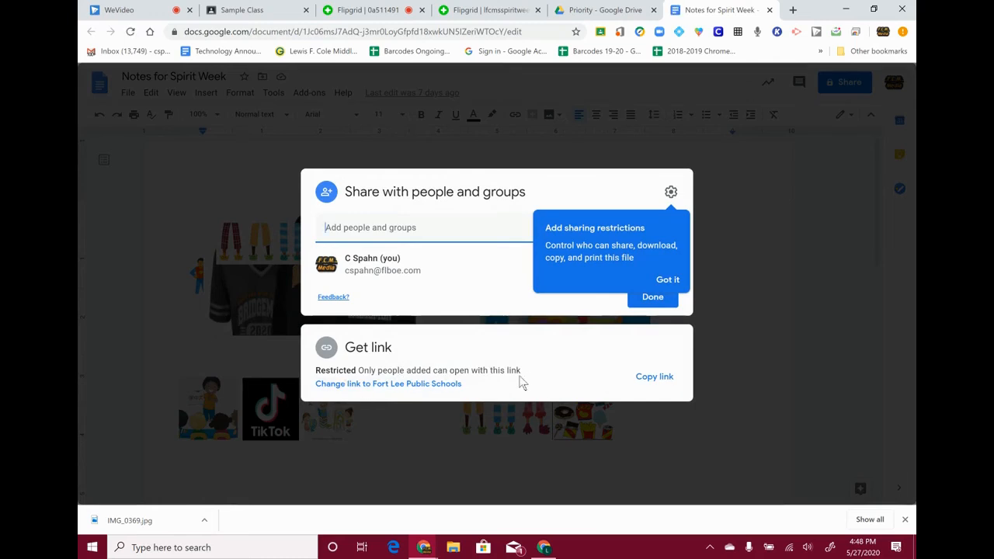
click(398, 384)
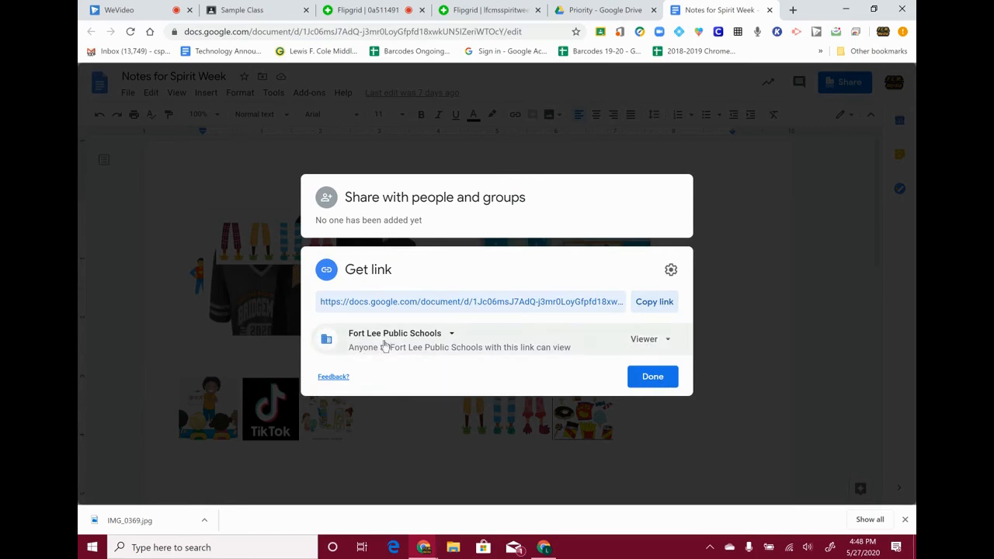
click(654, 303)
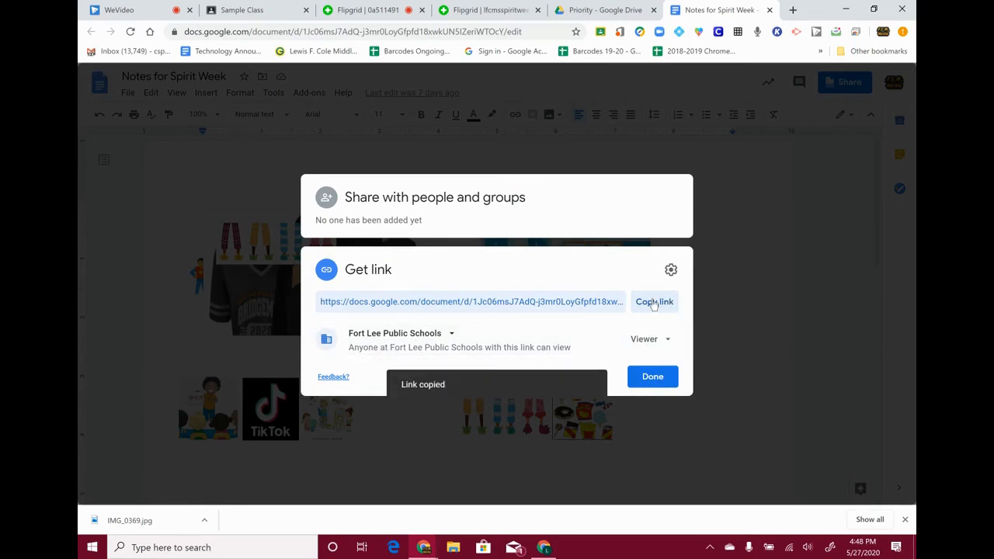
click(486, 9)
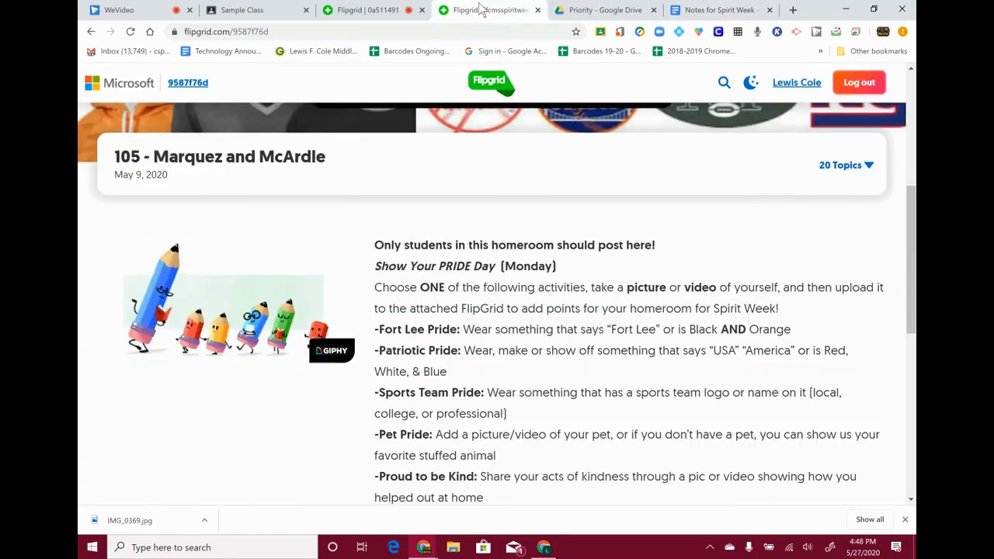
- Paste the Notes for Spirit Week link into the TEst response's Link field and submit the video
click(381, 9)
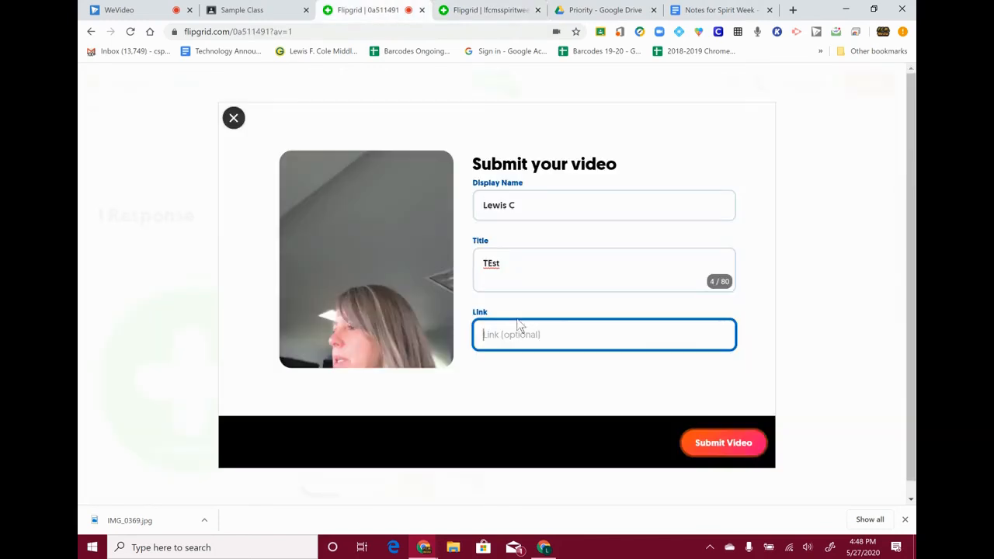
key(ctrl+v)
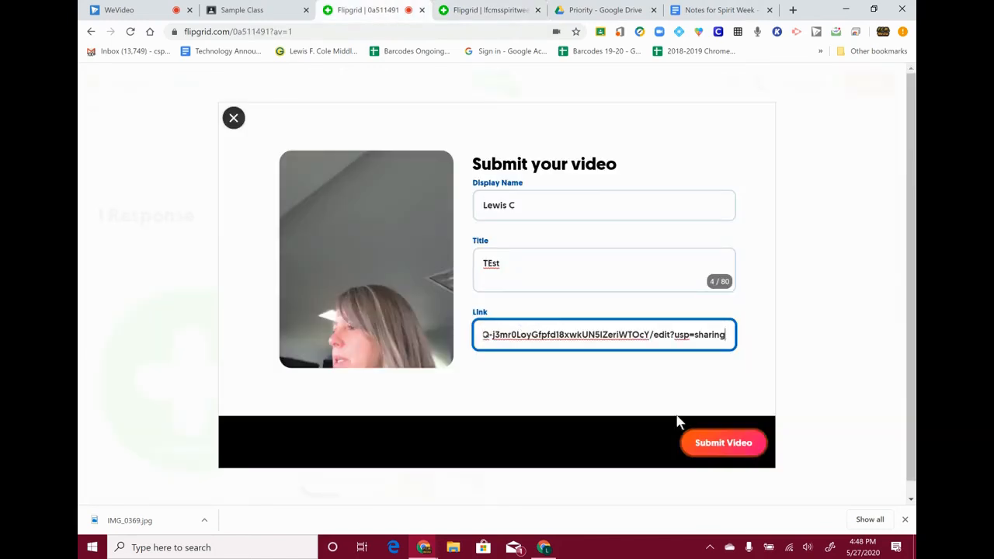
click(722, 444)
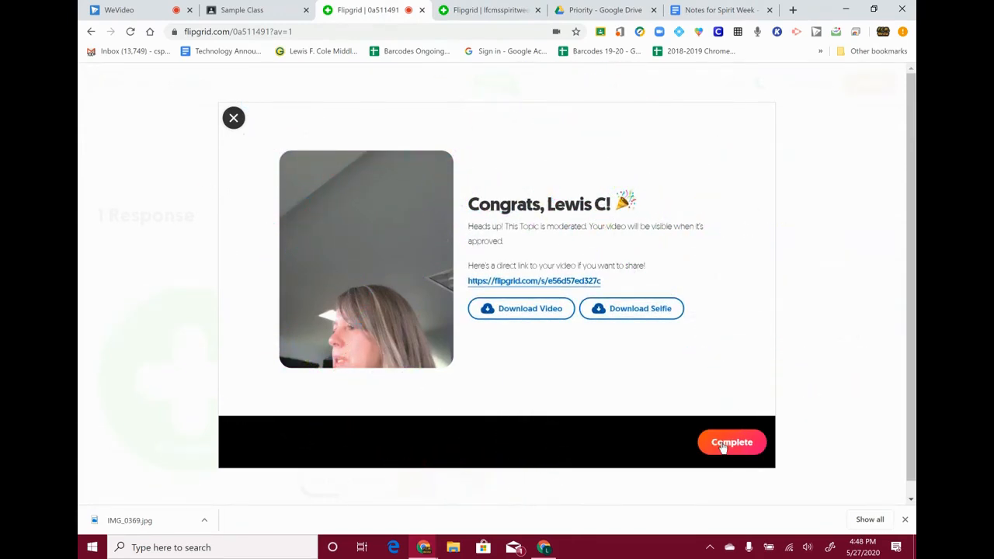
click(733, 446)
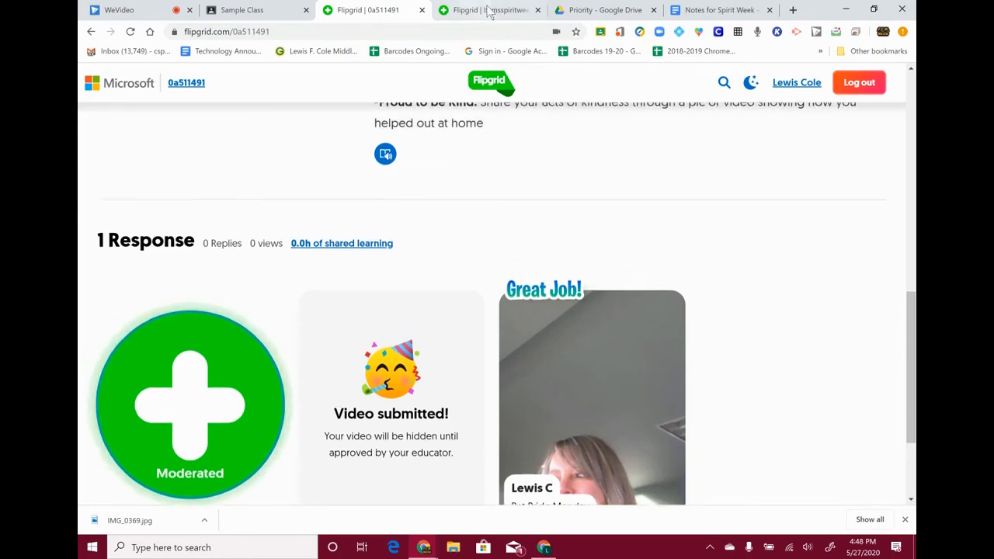
- In a new tab, go to flipgrid.com and sign in to the educator dashboard
click(792, 10)
text(fl)
key(Return)
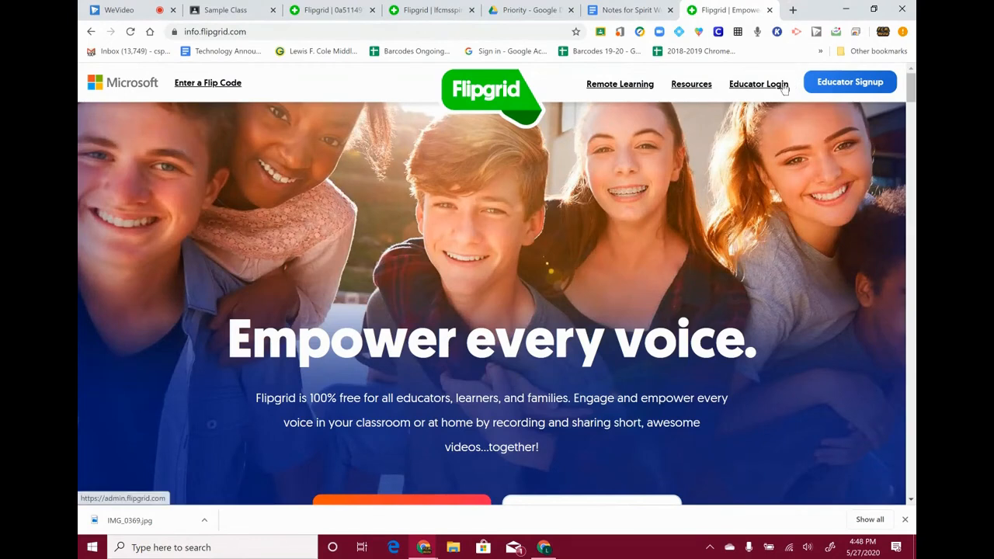
click(785, 85)
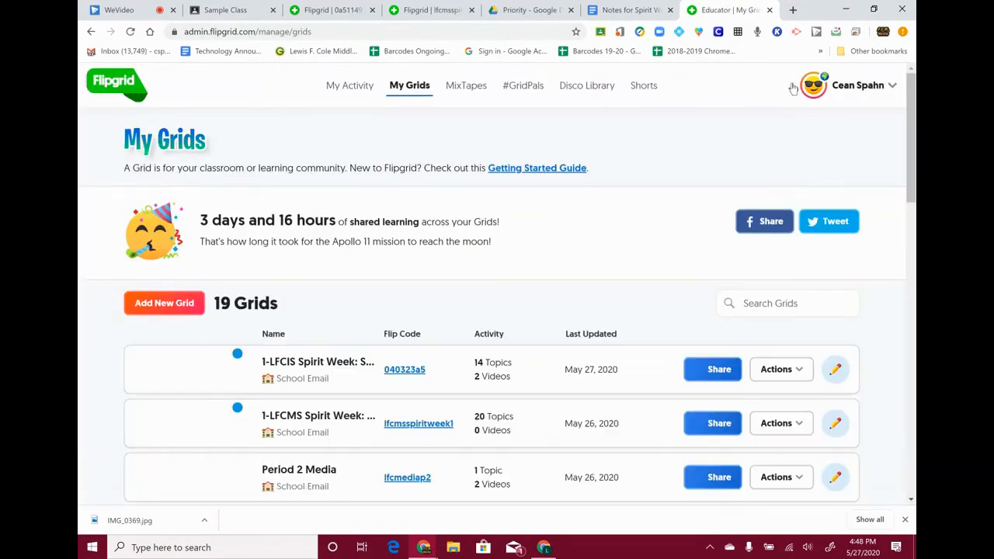
- Open the 1-LFCIS Spirit Week grid's details from the My Grids list
scroll(373, 379, down, 3)
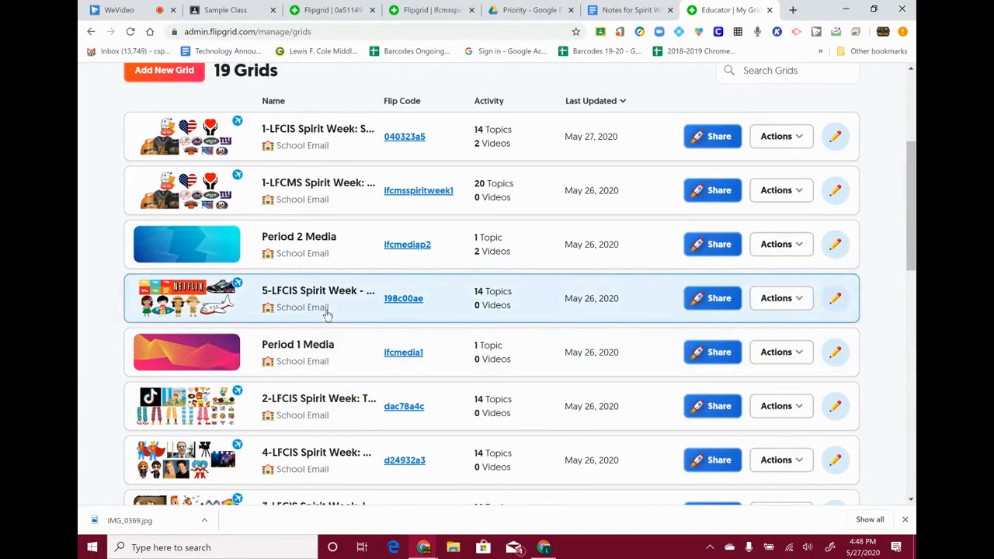
scroll(335, 425, down, 2)
scroll(335, 426, down, 1)
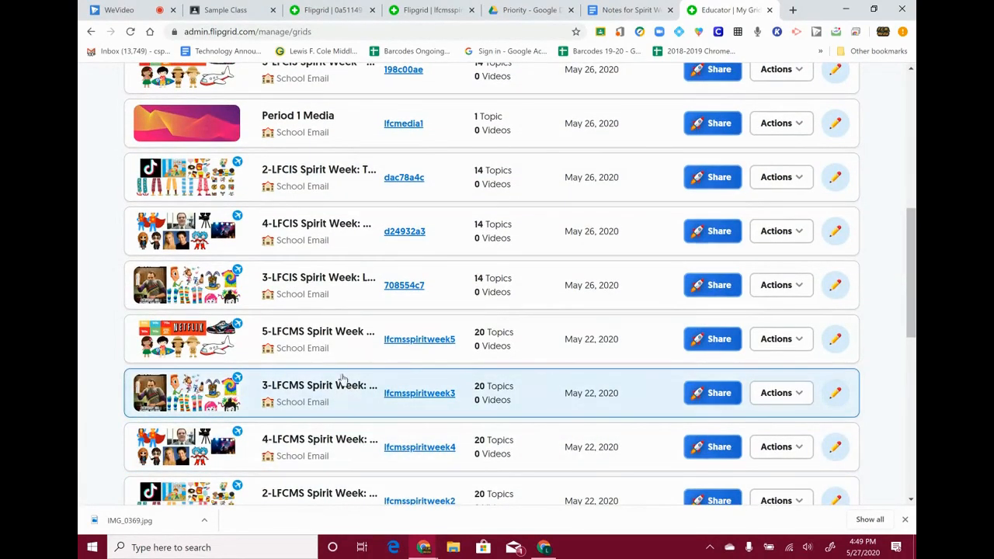
scroll(331, 281, up, 2)
scroll(344, 220, up, 3)
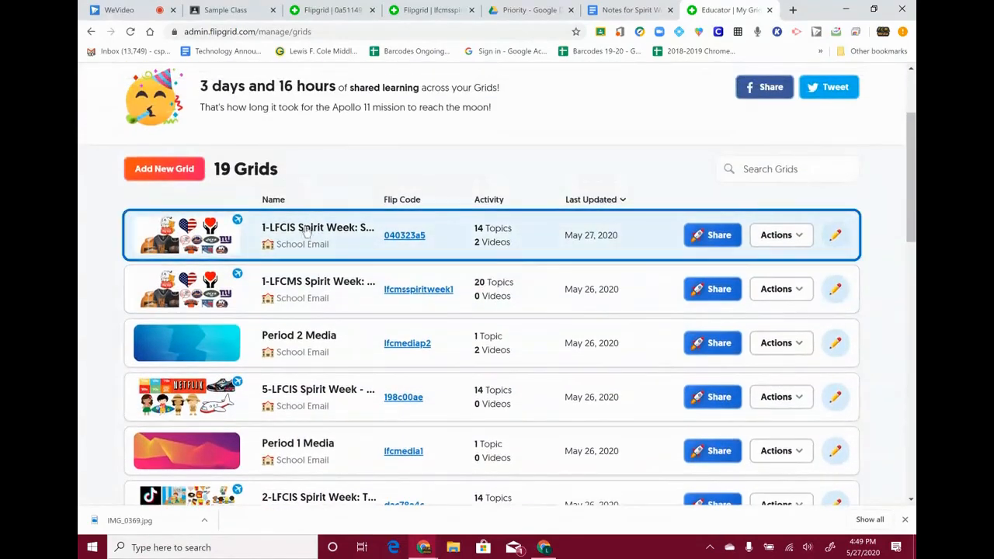
click(306, 225)
scroll(471, 256, down, 2)
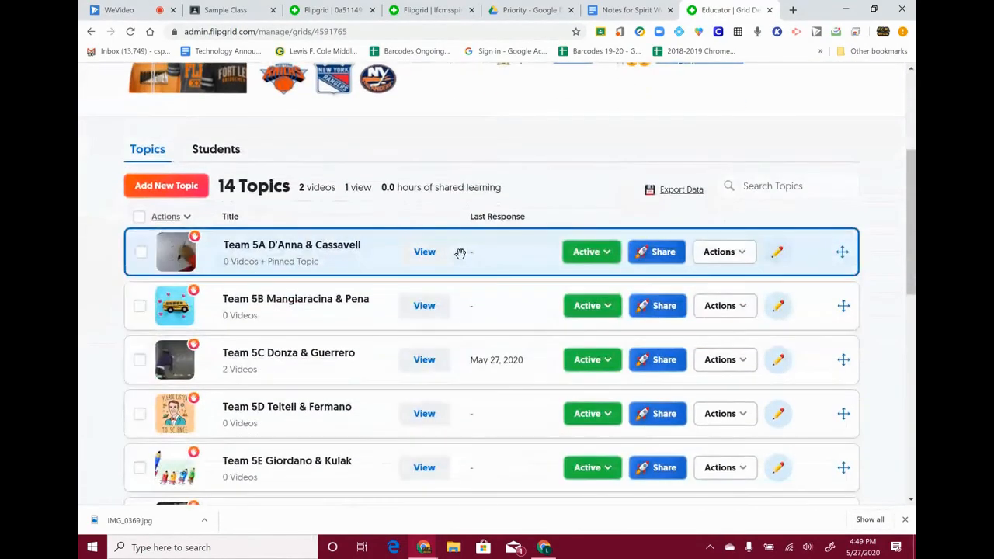
- Open the Team 5C topic and bring up the hidden TEst response, pausing its video
click(264, 373)
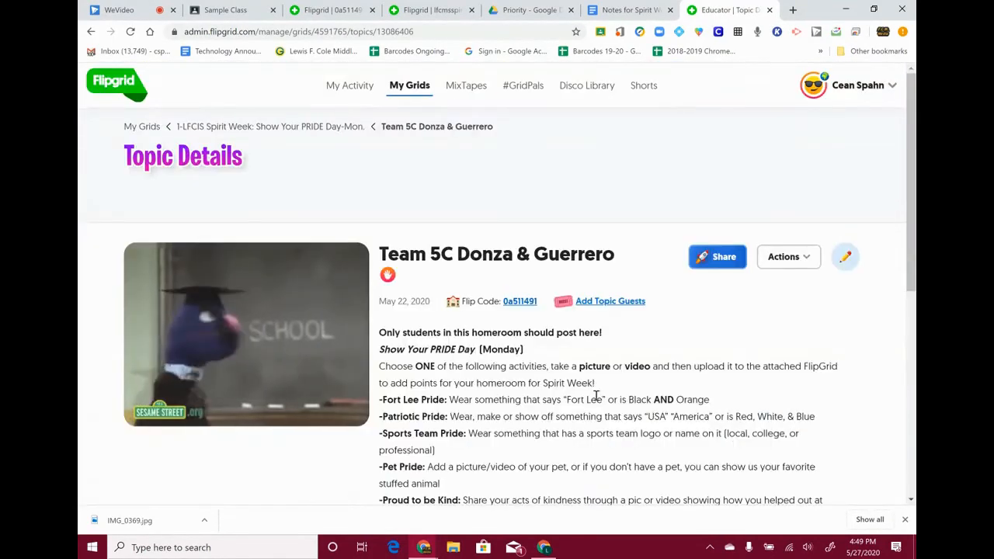
scroll(269, 375, down, 5)
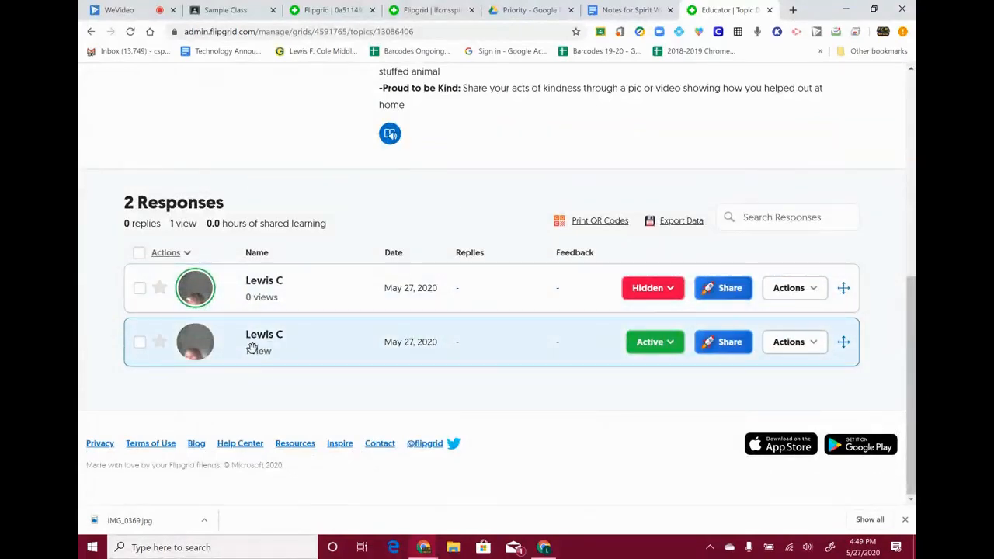
click(252, 349)
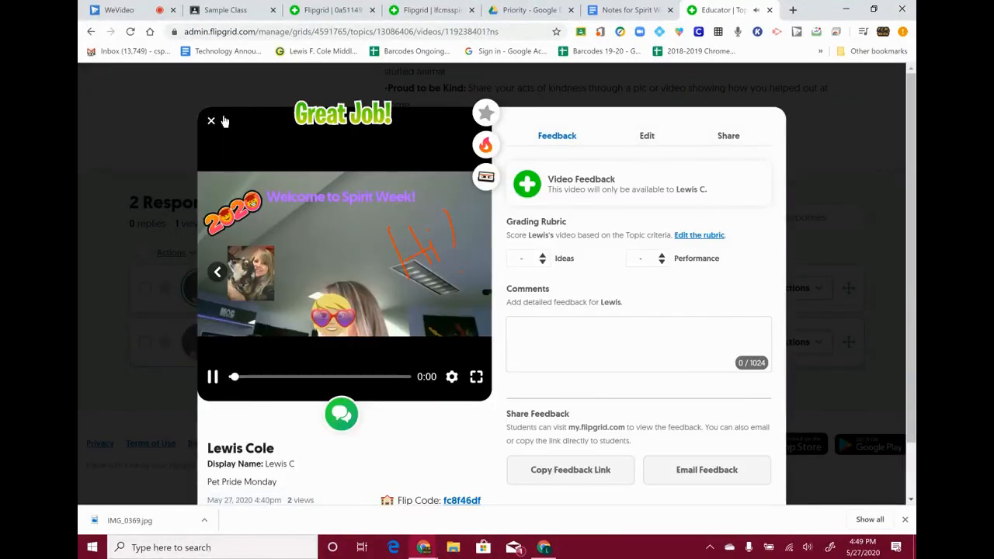
click(212, 122)
click(267, 293)
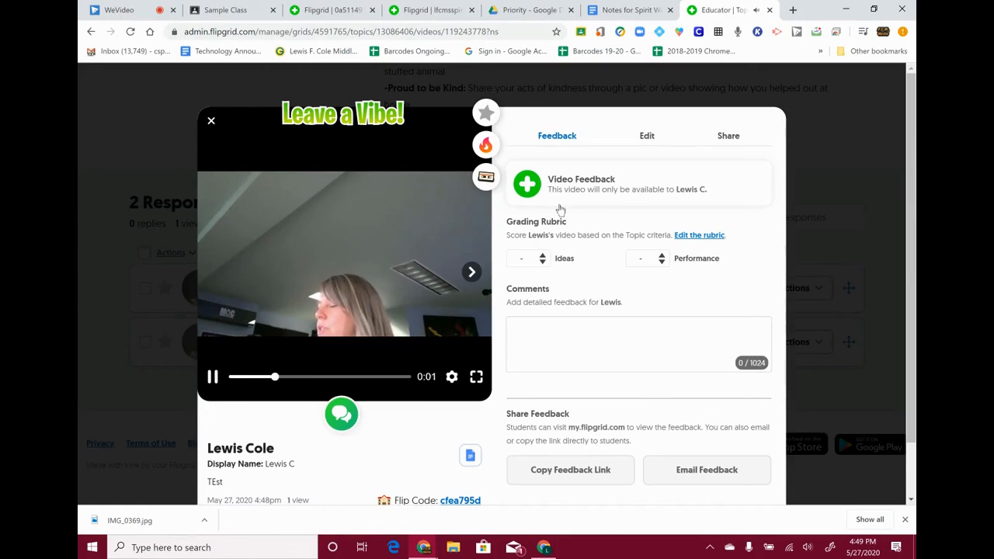
click(211, 379)
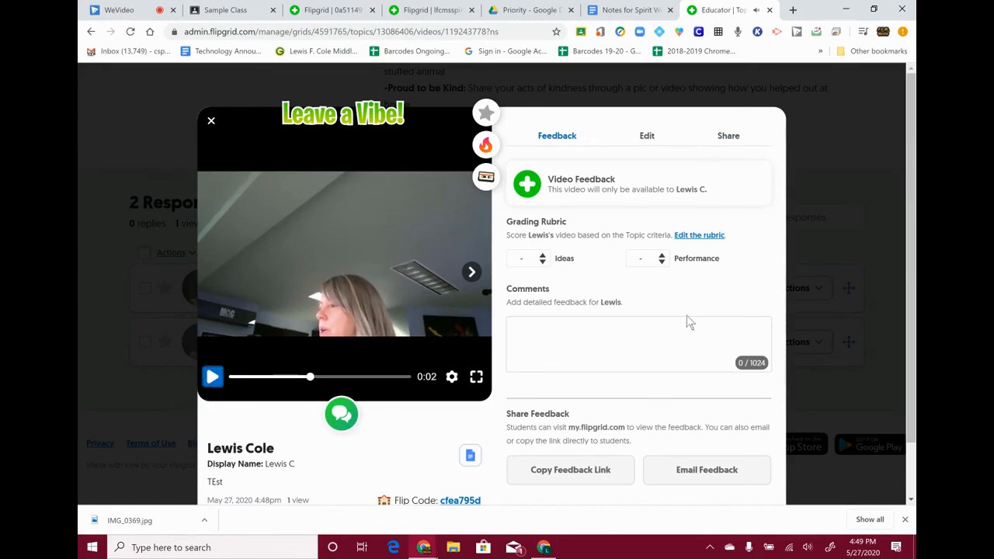
- Check the Google Doc link attached in the TEst response's editable details
click(649, 145)
scroll(656, 286, down, 2)
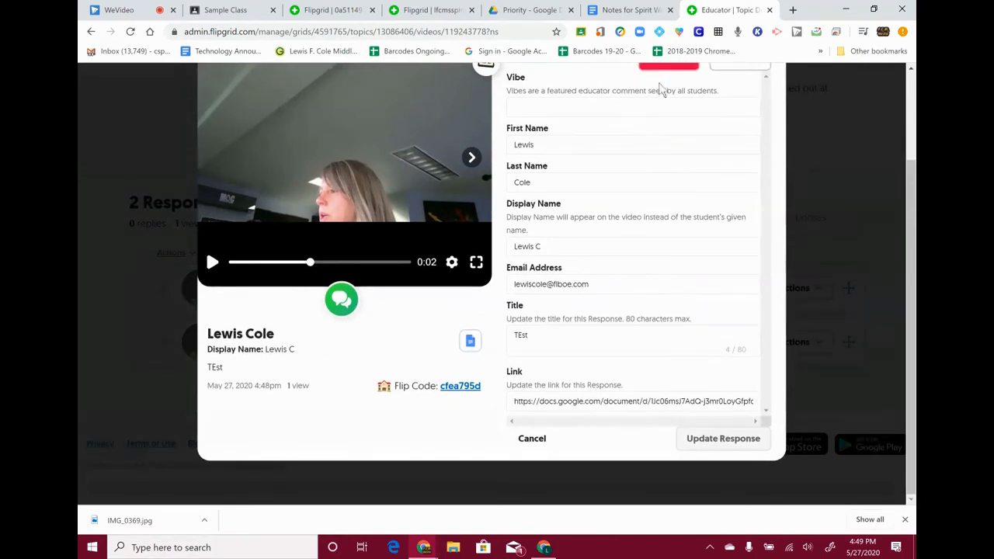
scroll(664, 91, up, 2)
scroll(691, 255, down, 2)
click(551, 400)
drag(513, 401, 774, 395)
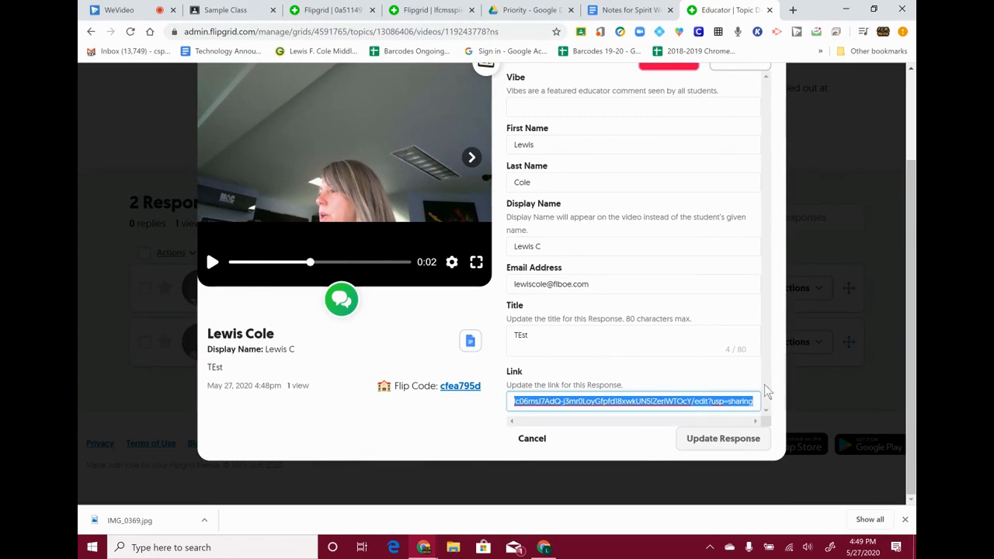
scroll(651, 305, up, 3)
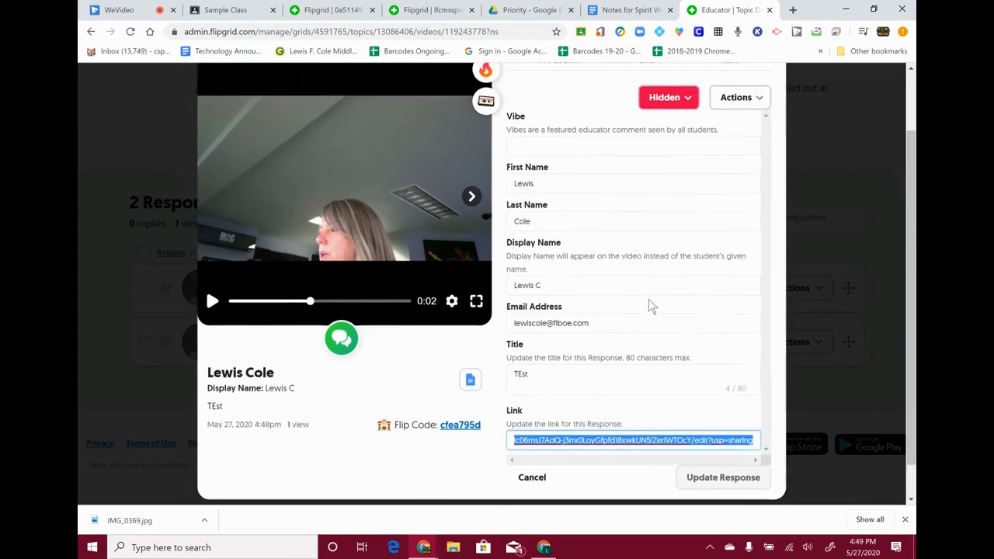
- Set the TEst response from Hidden to Active and return to the student's tab
click(691, 177)
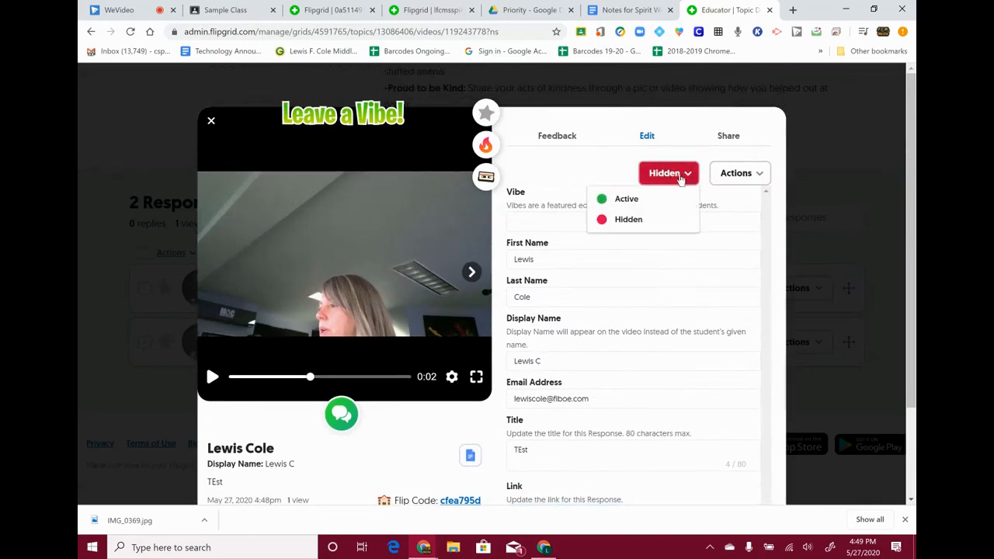
click(652, 196)
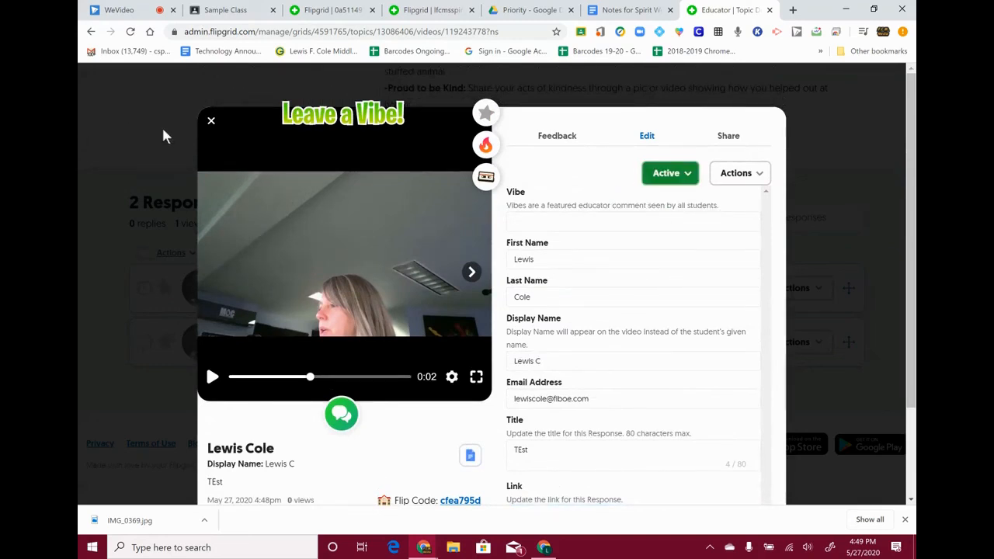
click(211, 125)
click(365, 10)
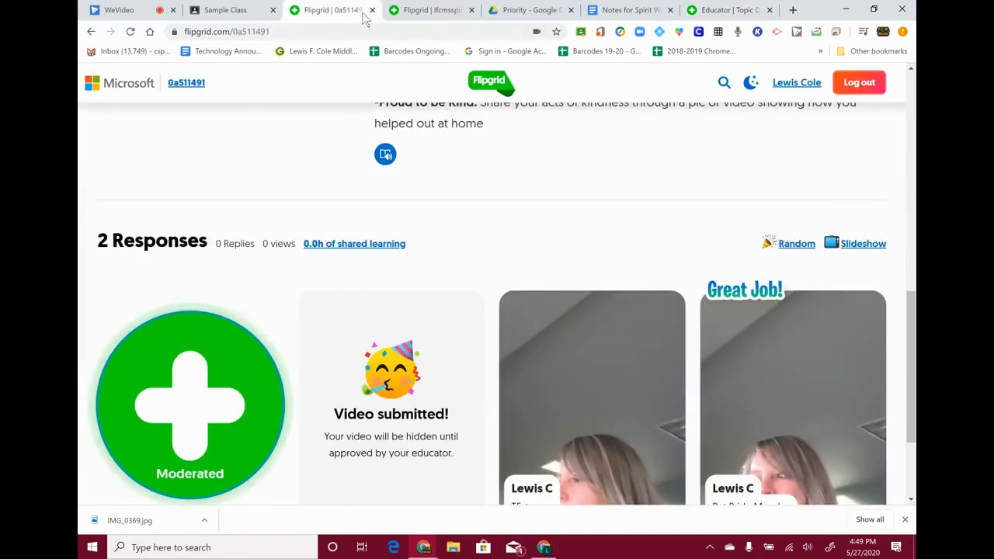
- Reload the topic page and sign back in with the student's Google account
click(131, 32)
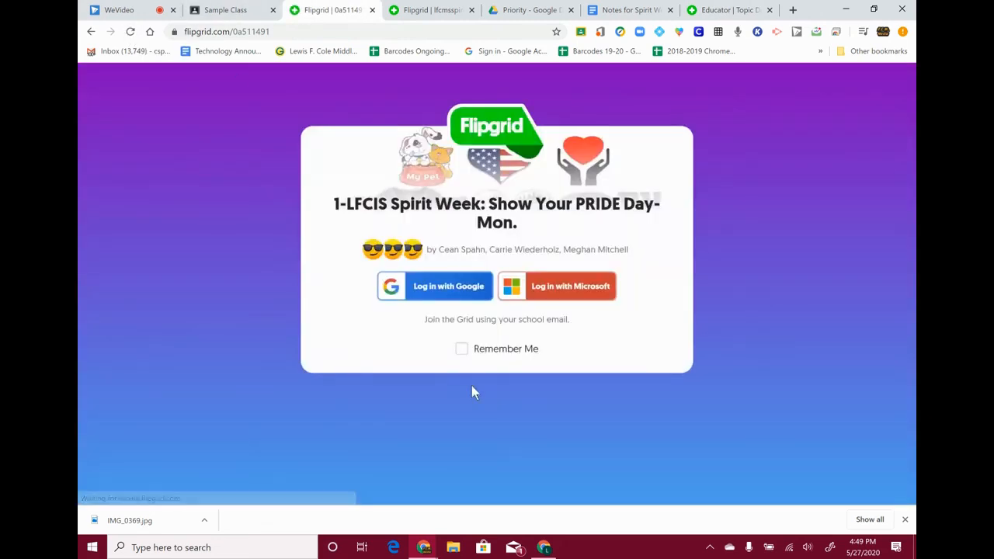
click(428, 299)
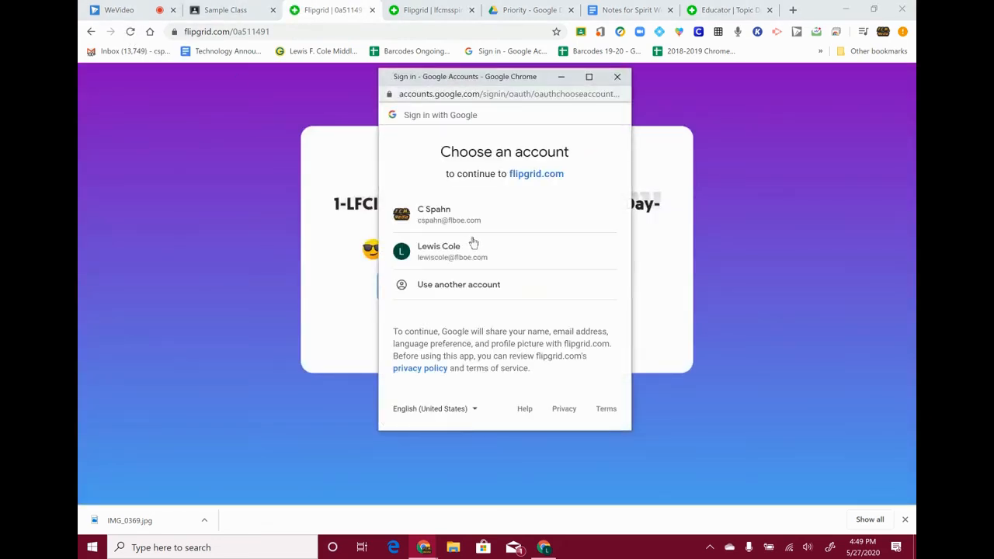
click(464, 259)
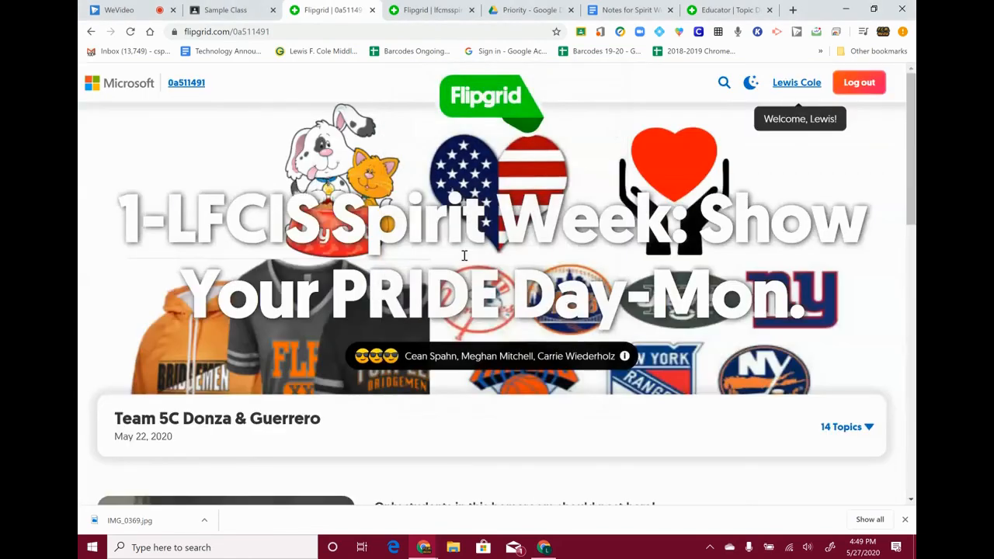
- Open the TEst response video from the responses list and pause it
scroll(598, 302, down, 3)
scroll(598, 302, down, 8)
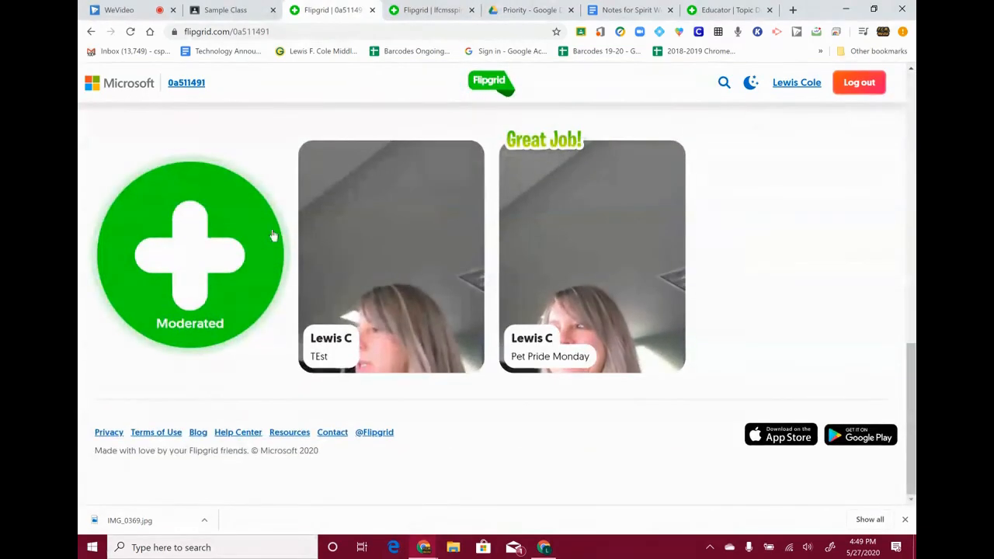
click(385, 300)
click(272, 344)
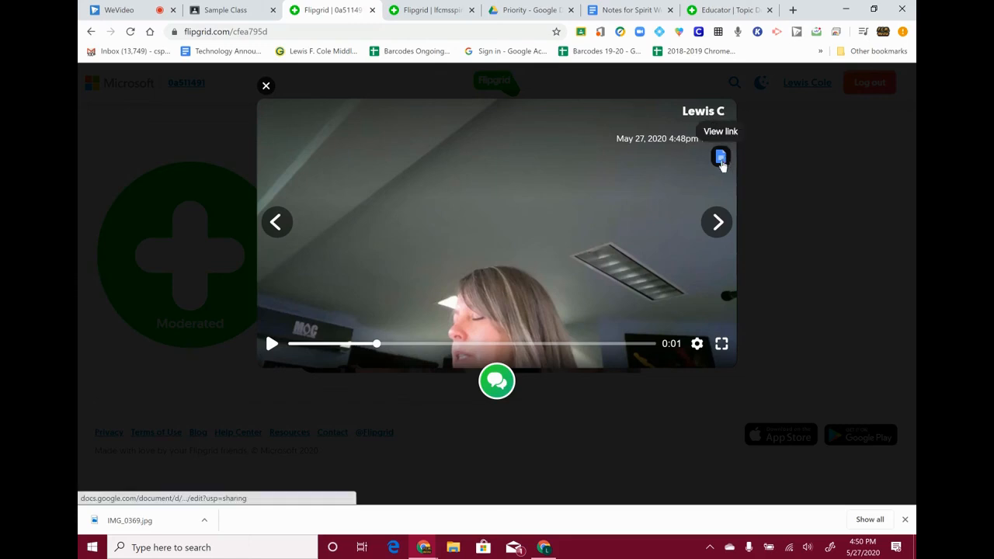
- View the attached Notes for Spirit Week Google Doc in its tab, then close the TEst player
click(721, 158)
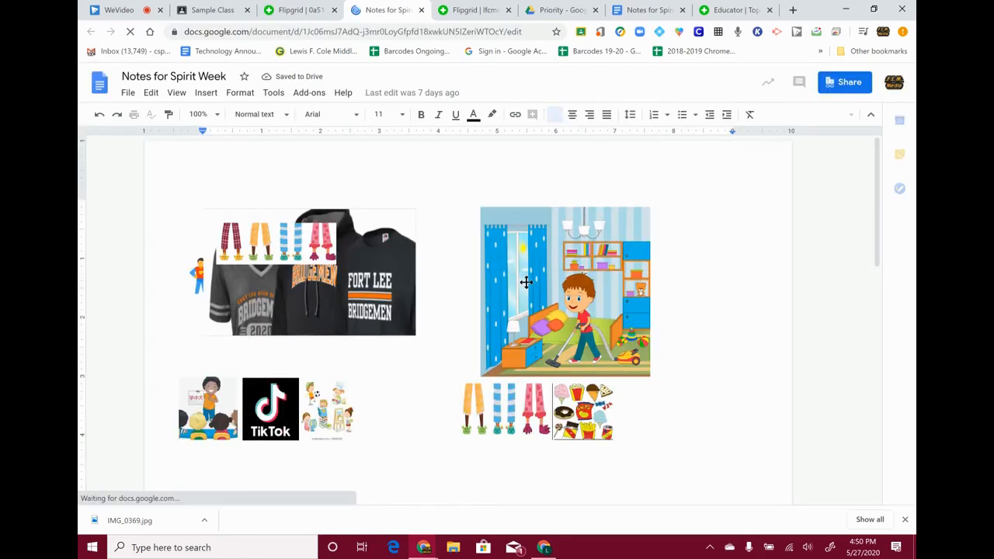
click(294, 13)
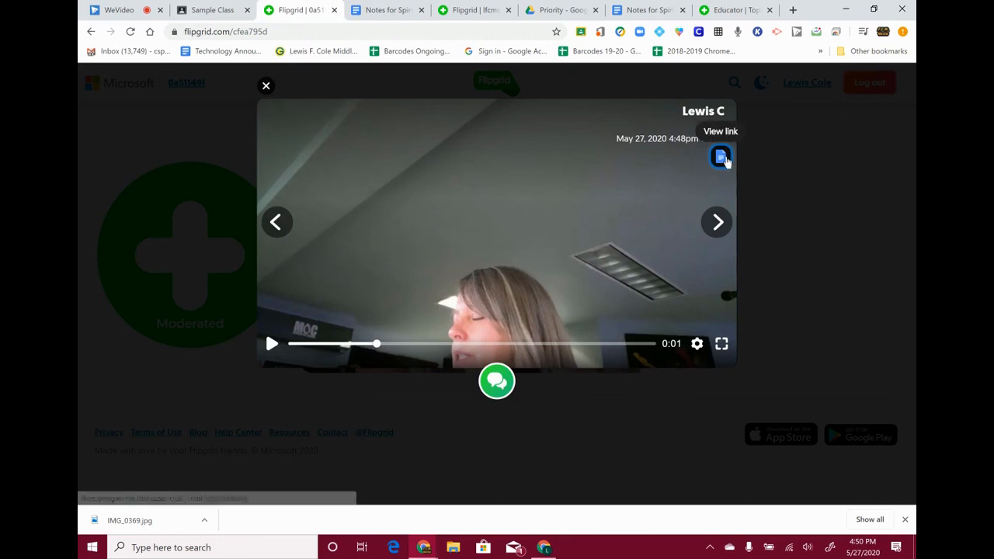
click(380, 10)
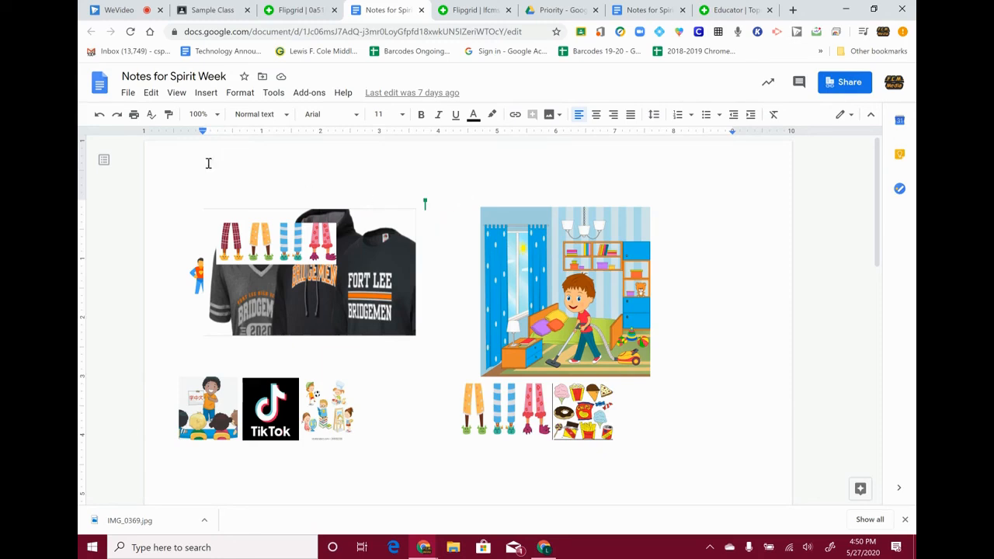
click(286, 10)
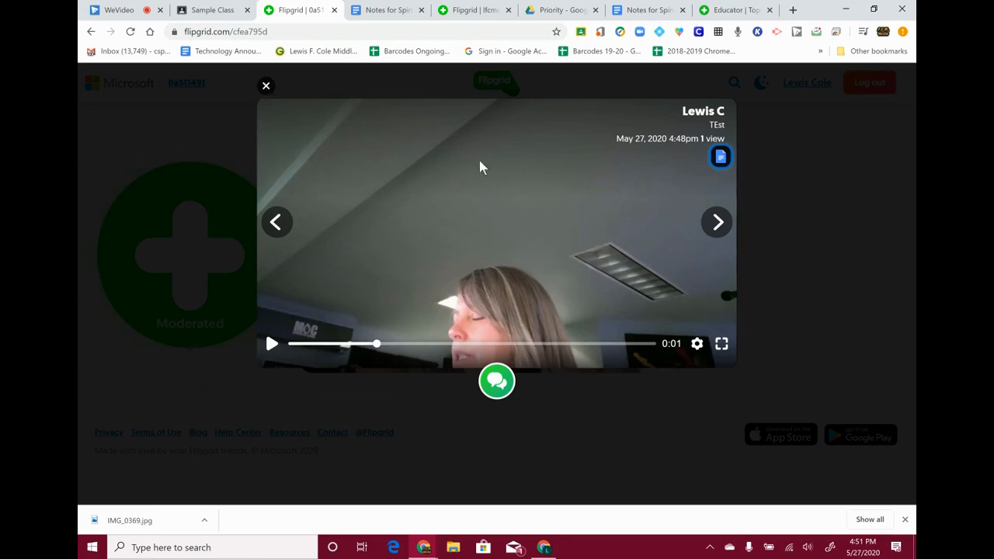
click(266, 86)
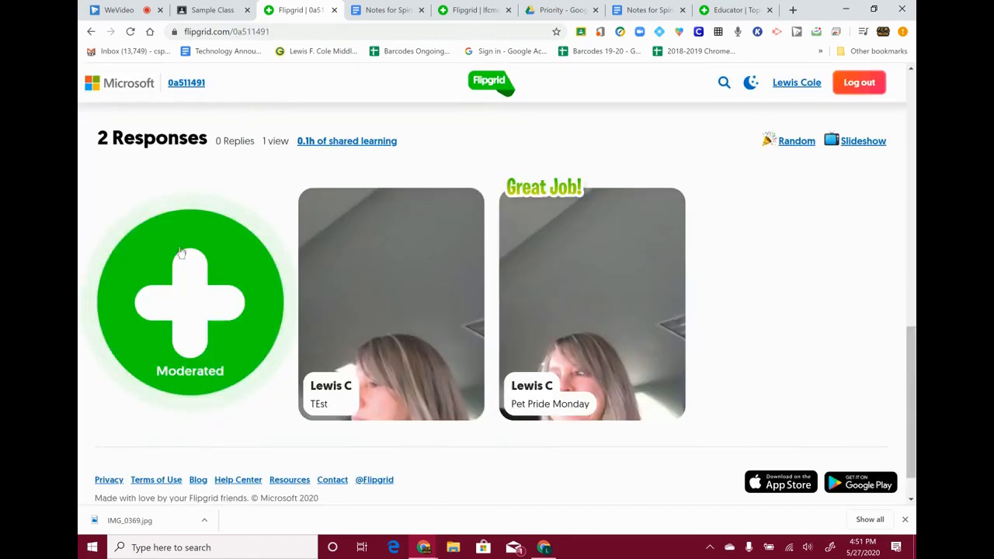
click(464, 314)
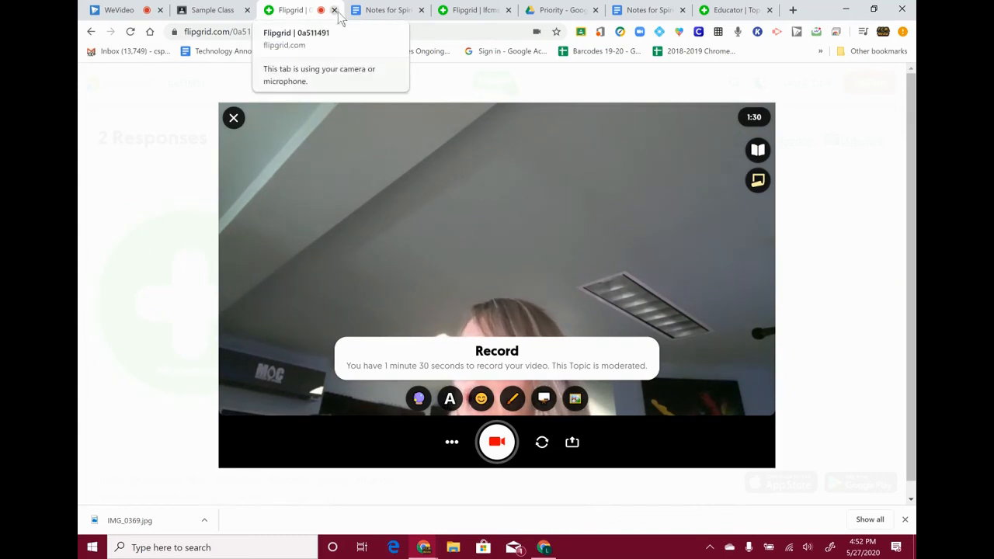
click(234, 118)
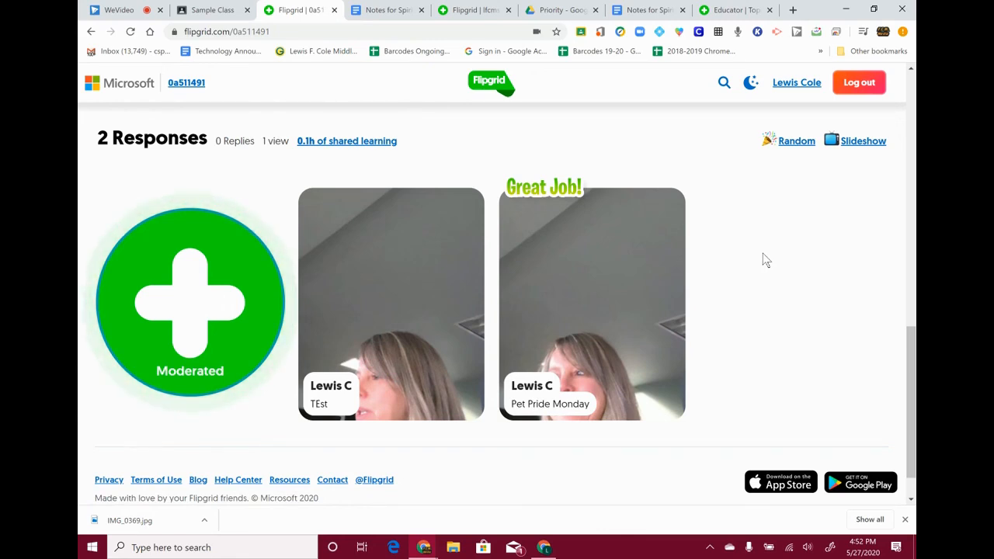
scroll(750, 256, up, 1)
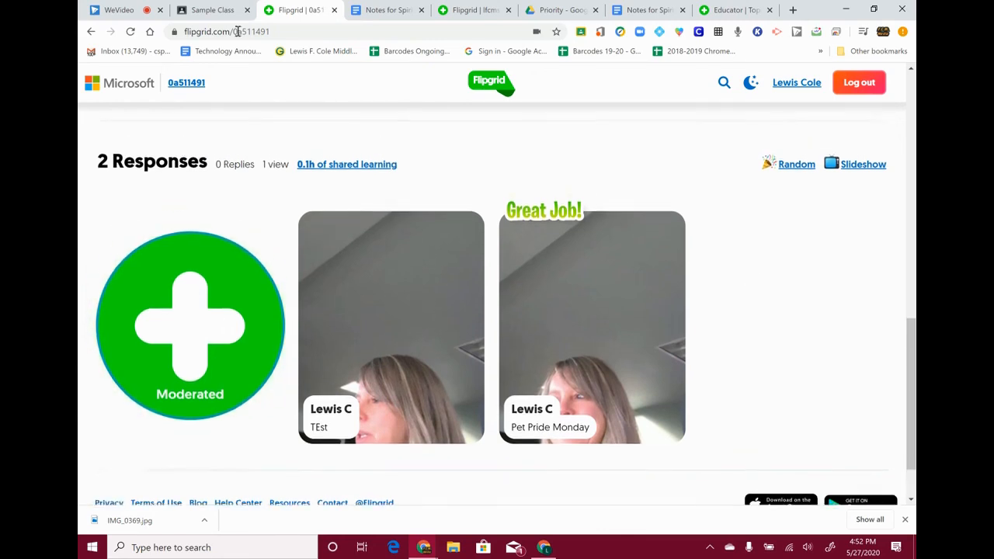